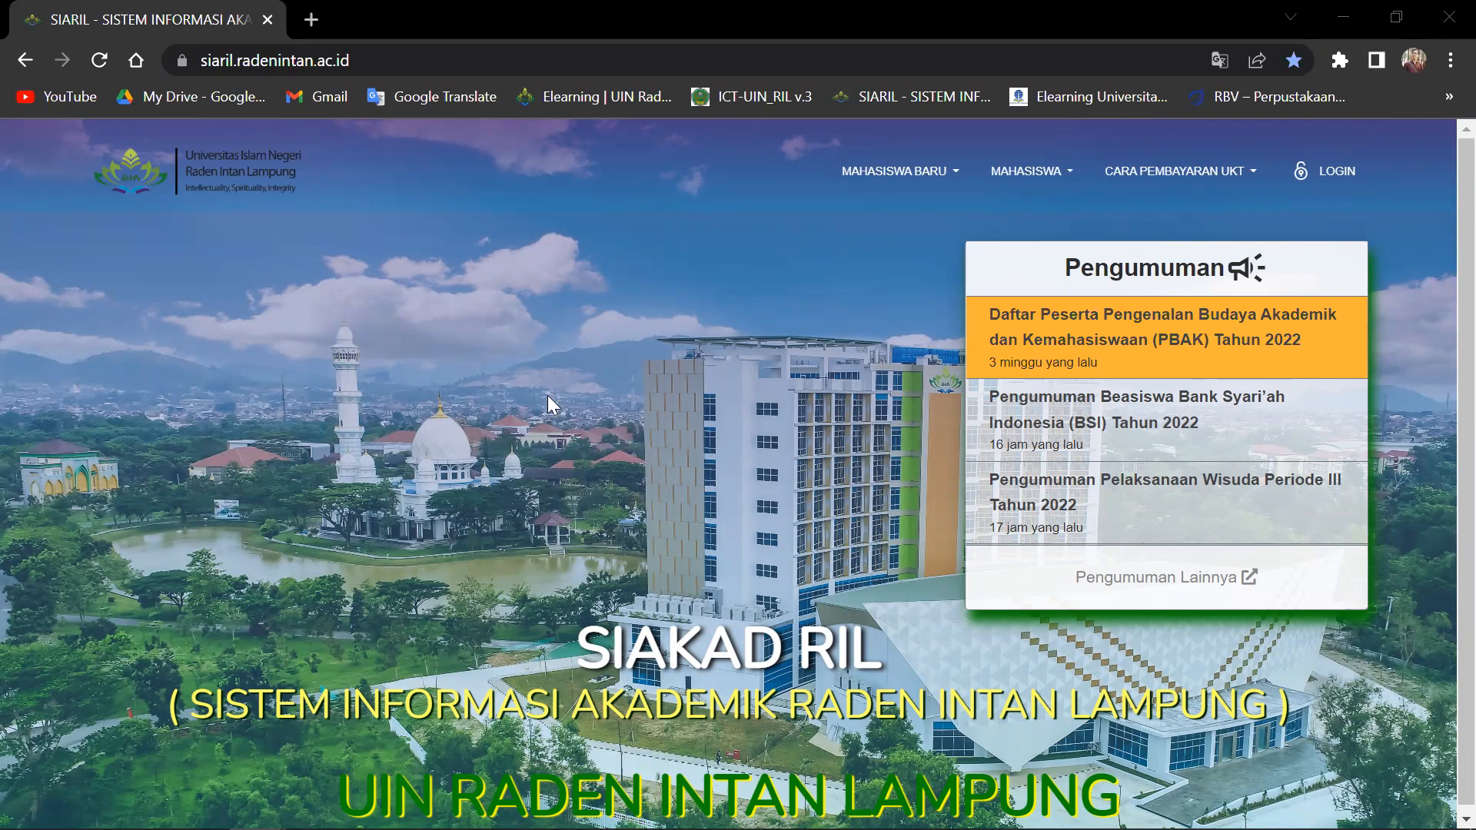
# Log in to SIARIL with the prefilled lecturer credentials and open the Silabus & Portofolio page.
pyautogui.click(1347, 199)
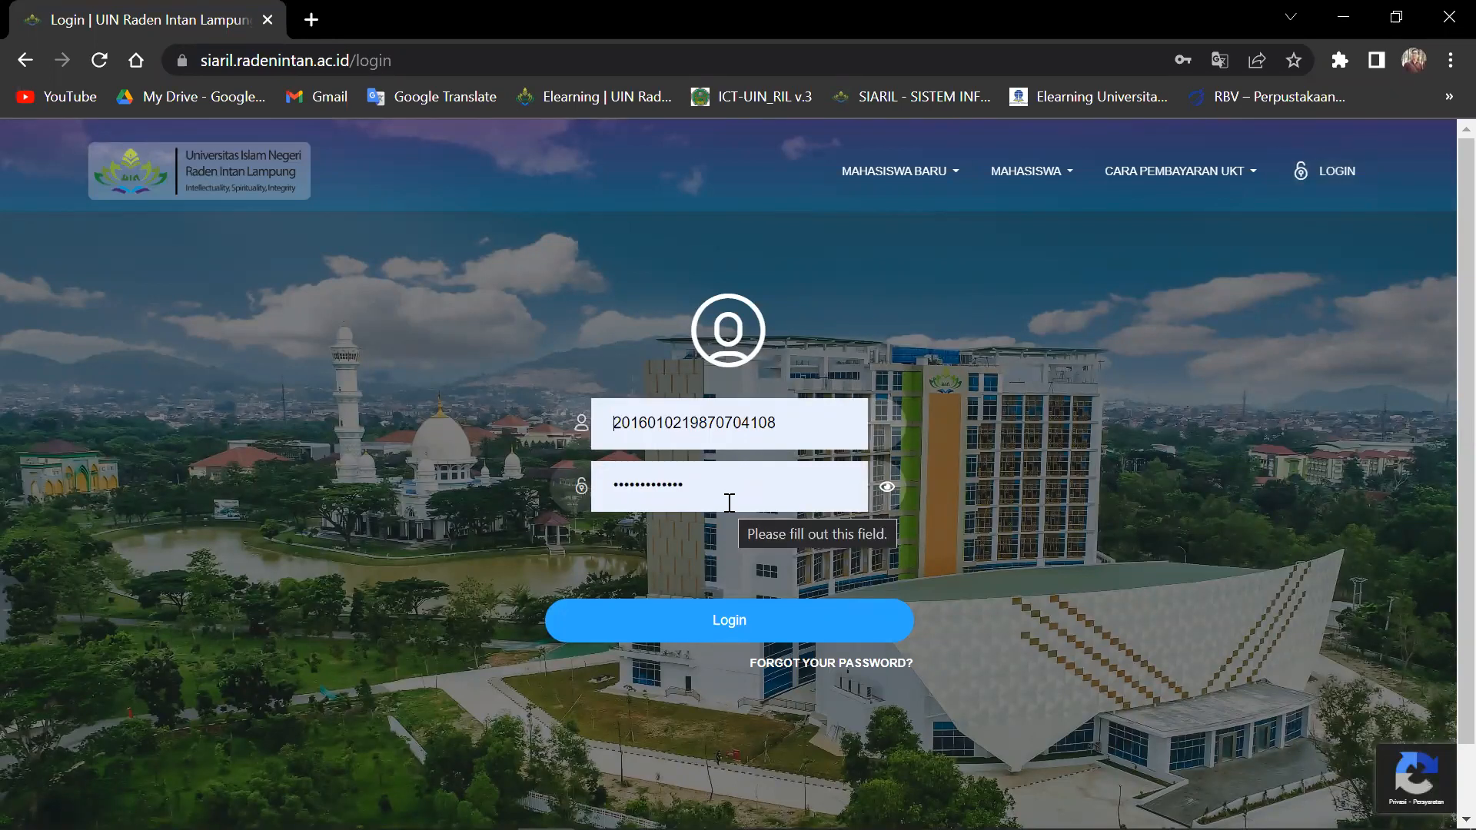
pyautogui.click(727, 623)
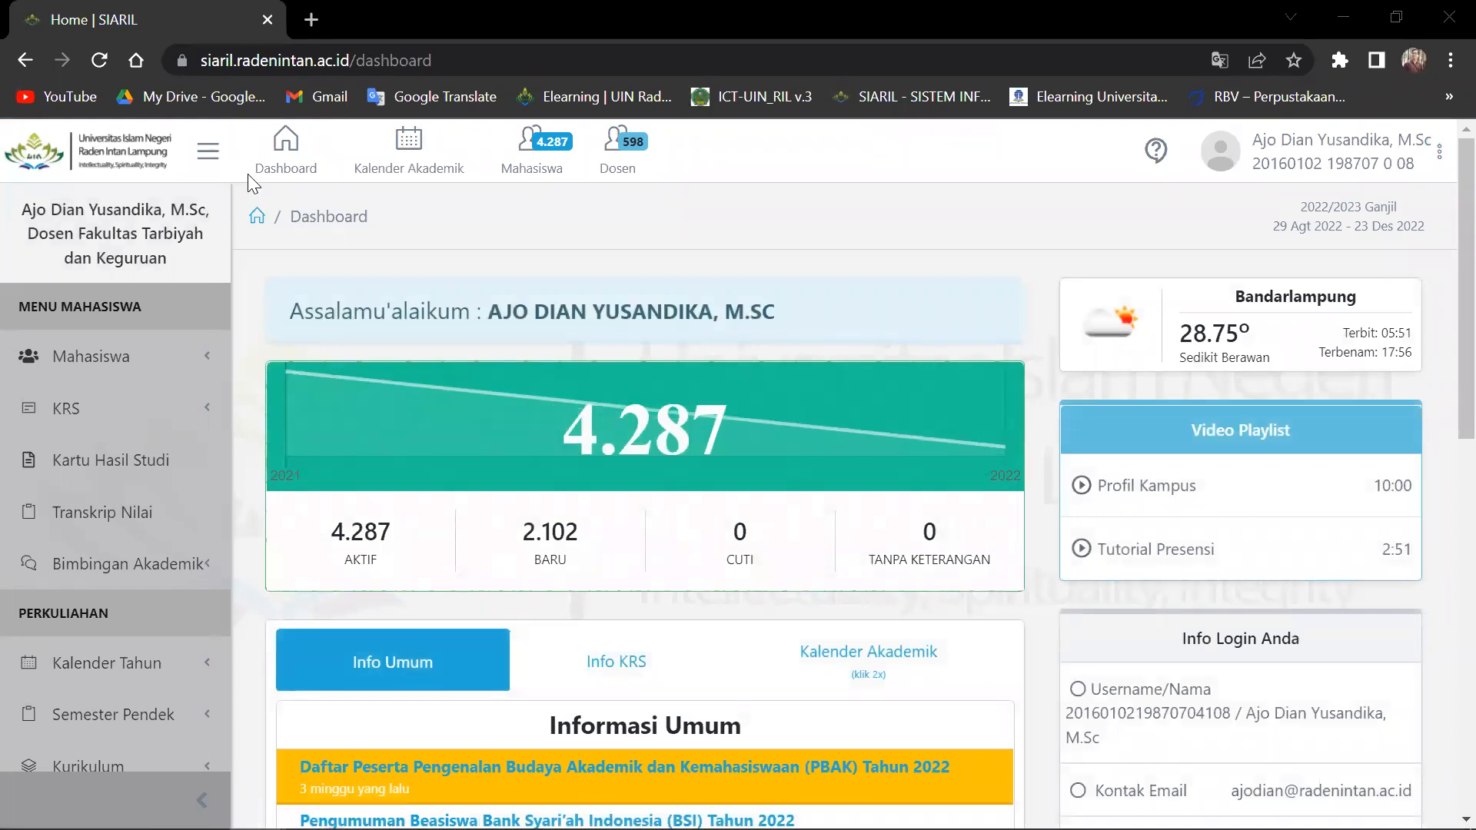
pyautogui.scroll(-5, 143, 401)
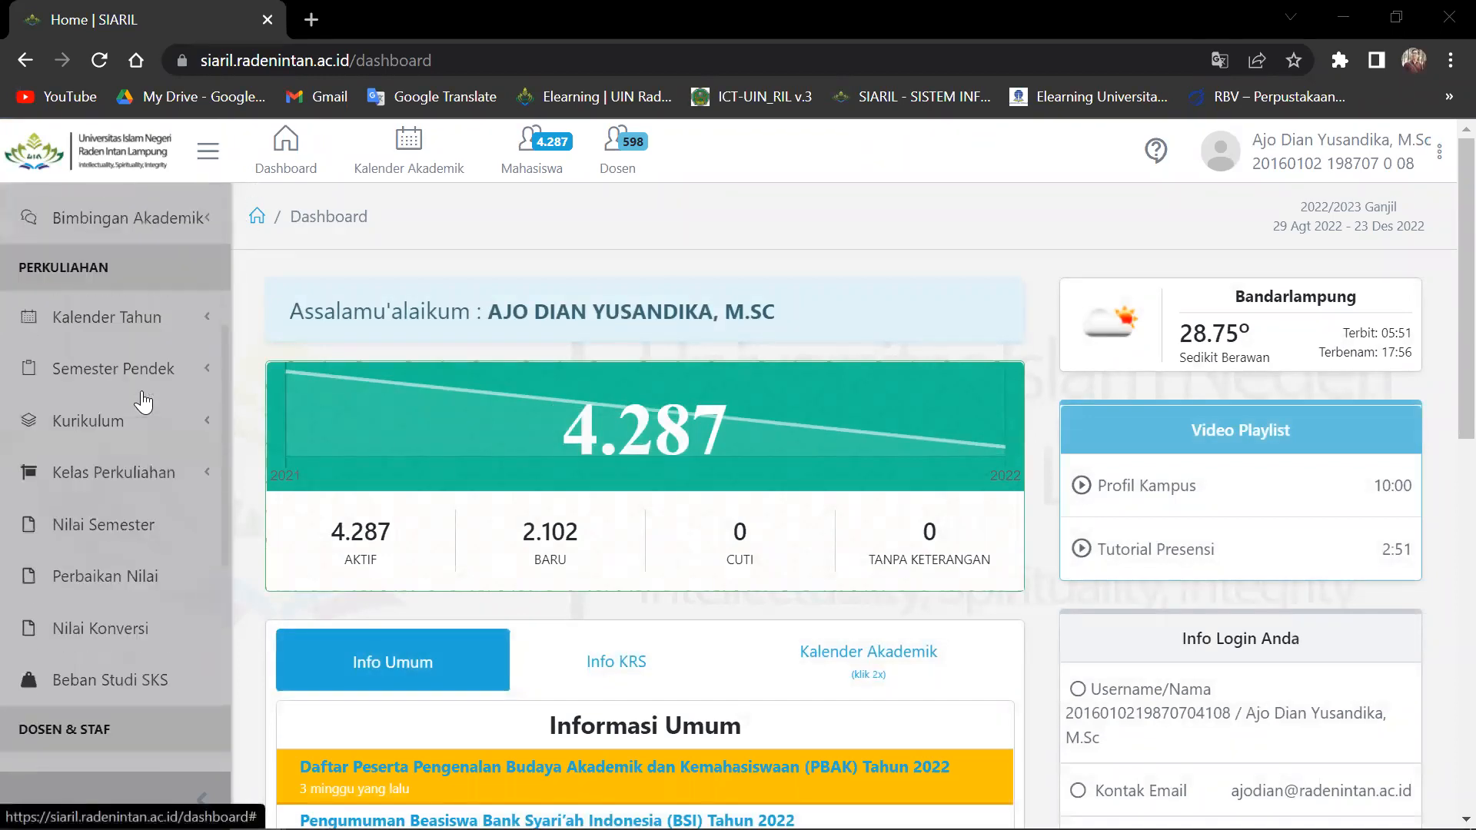
pyautogui.scroll(-2, 141, 437)
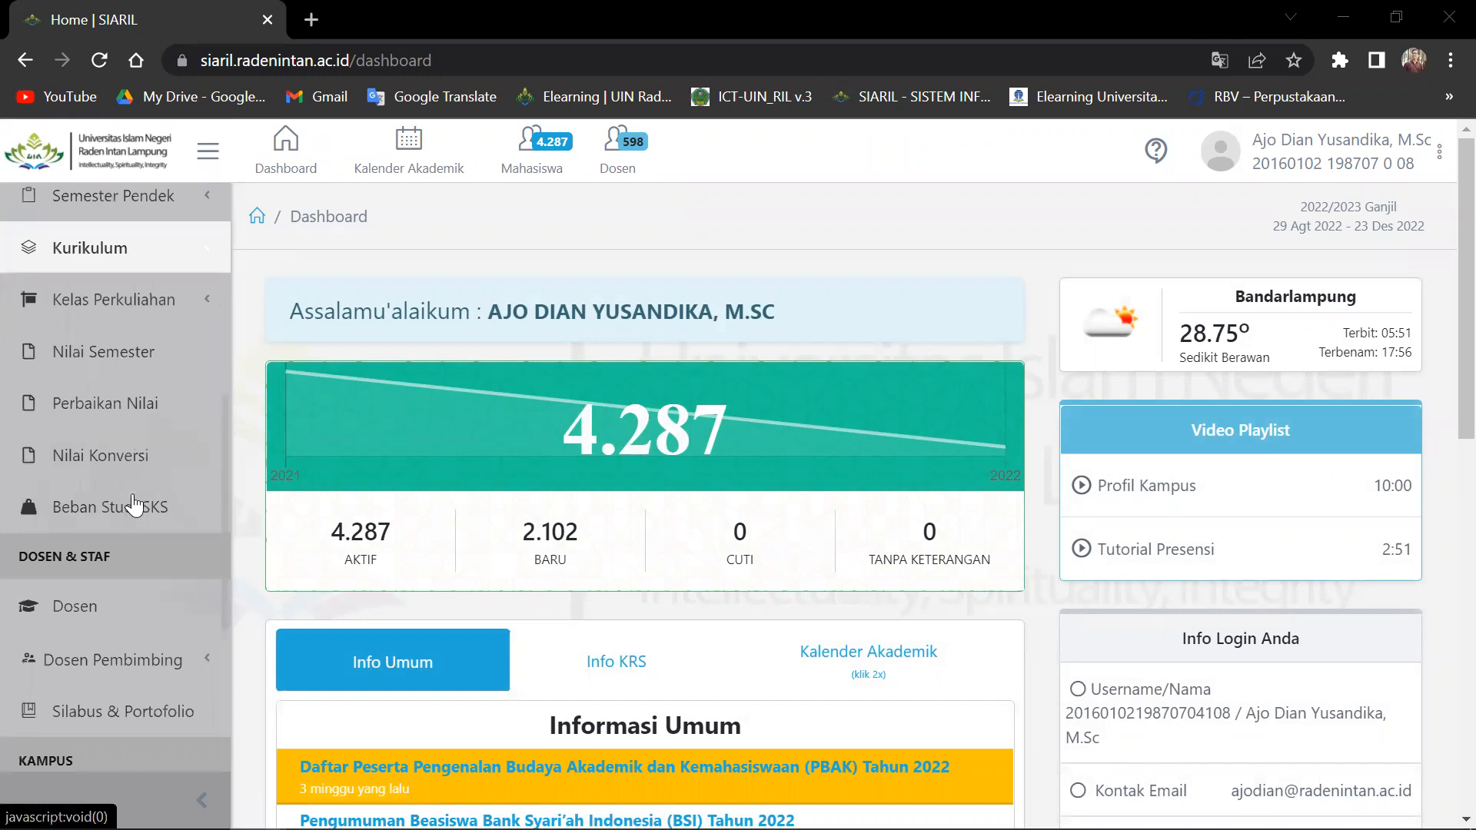
pyautogui.scroll(-6, 104, 615)
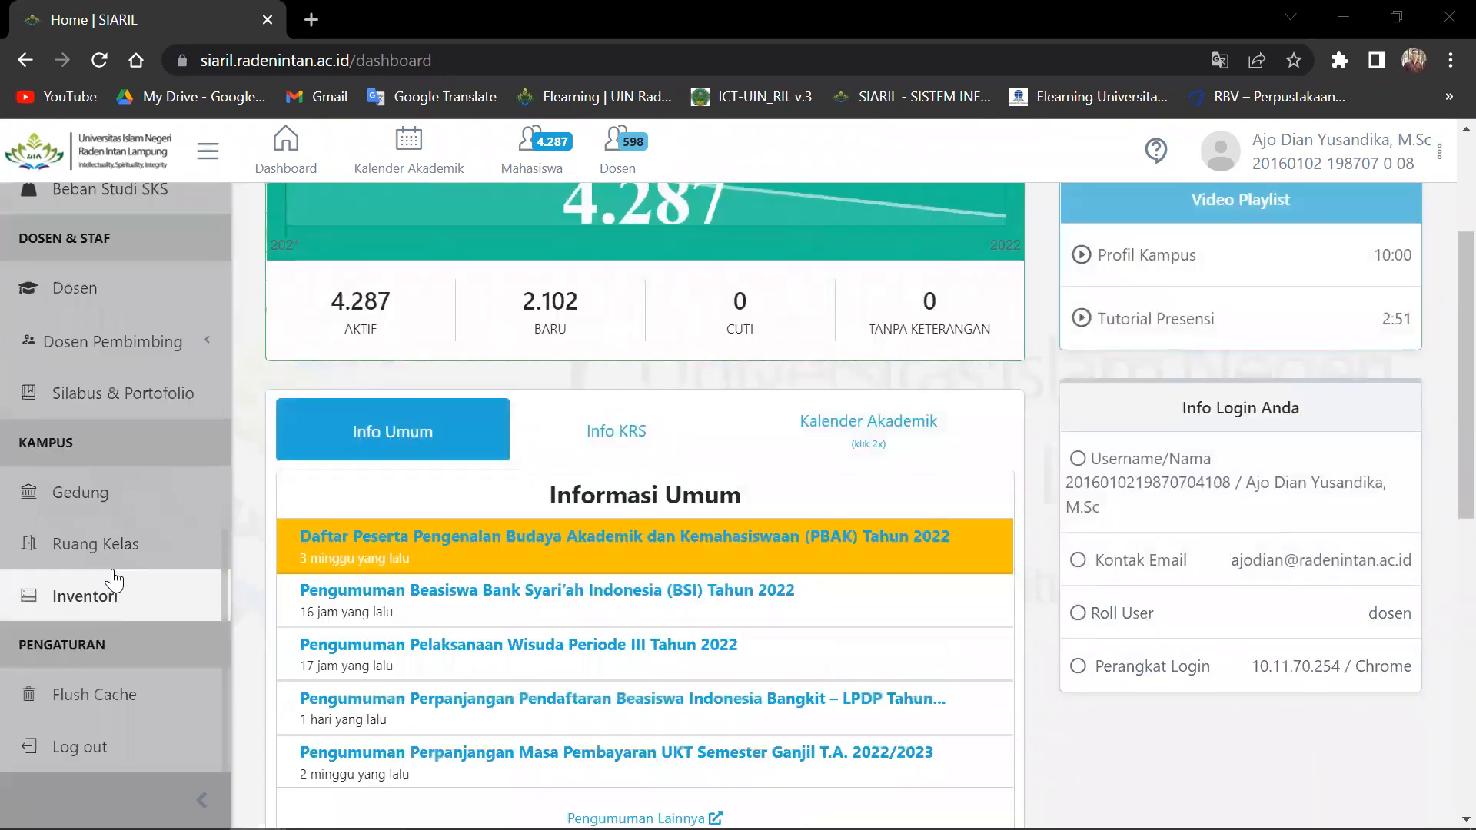
pyautogui.click(135, 402)
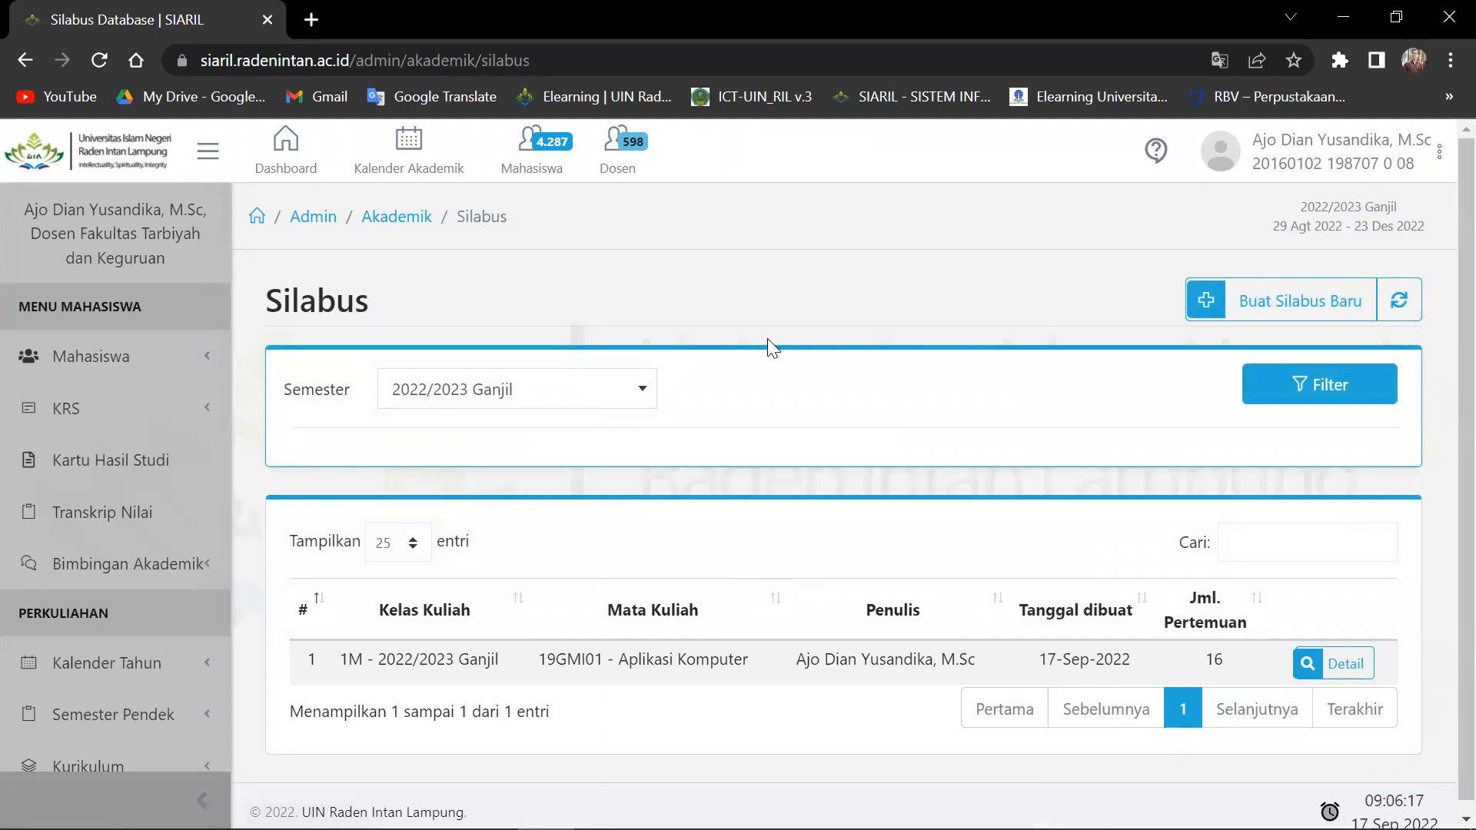
# Start a new syllabus, selecting the lecturer's own entry as Dosen and 1K - Aplikasi Komputer as KelasKuliah.
pyautogui.scroll(-1, 767, 339)
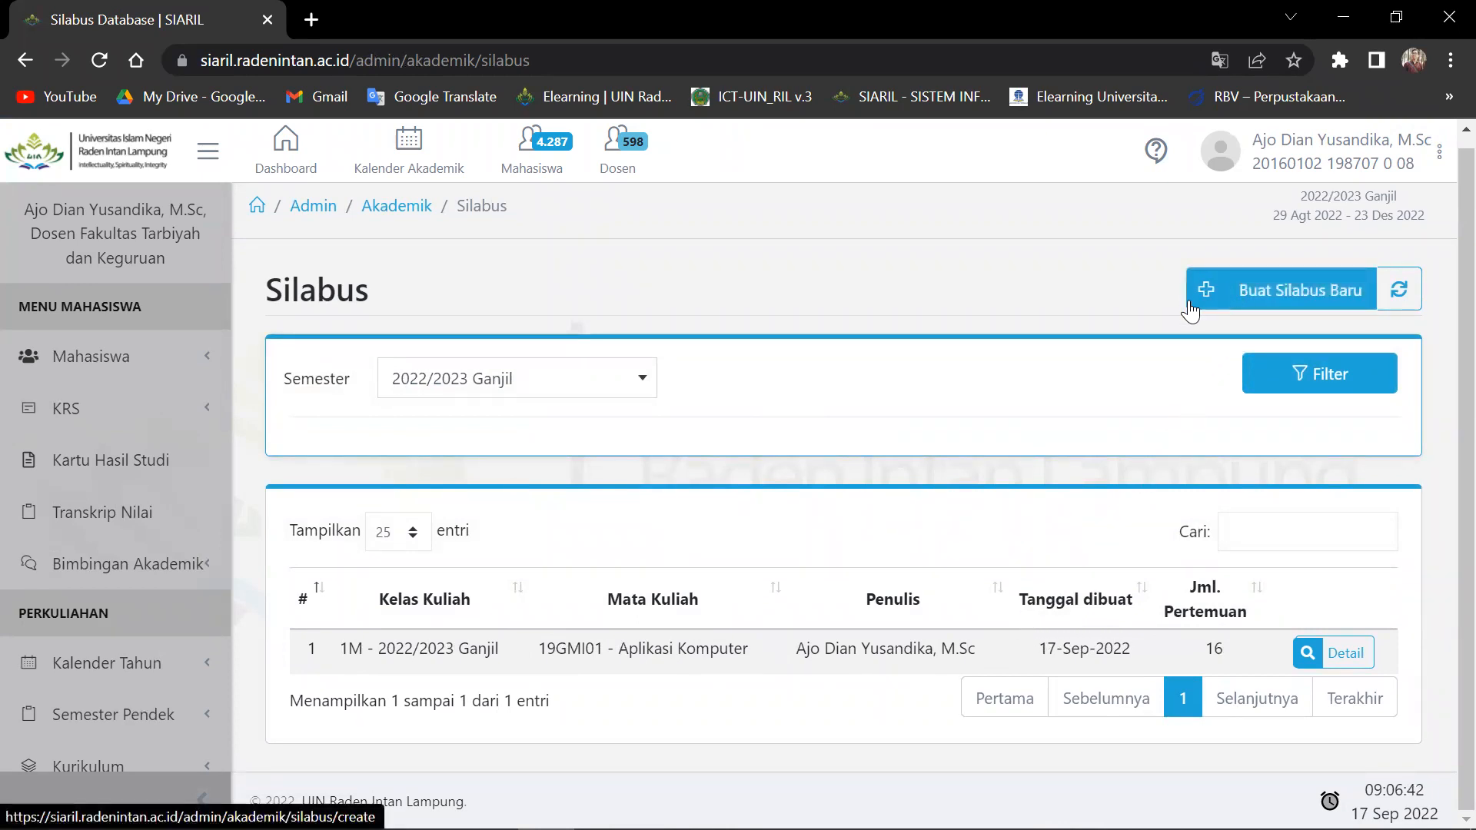
pyautogui.click(1233, 293)
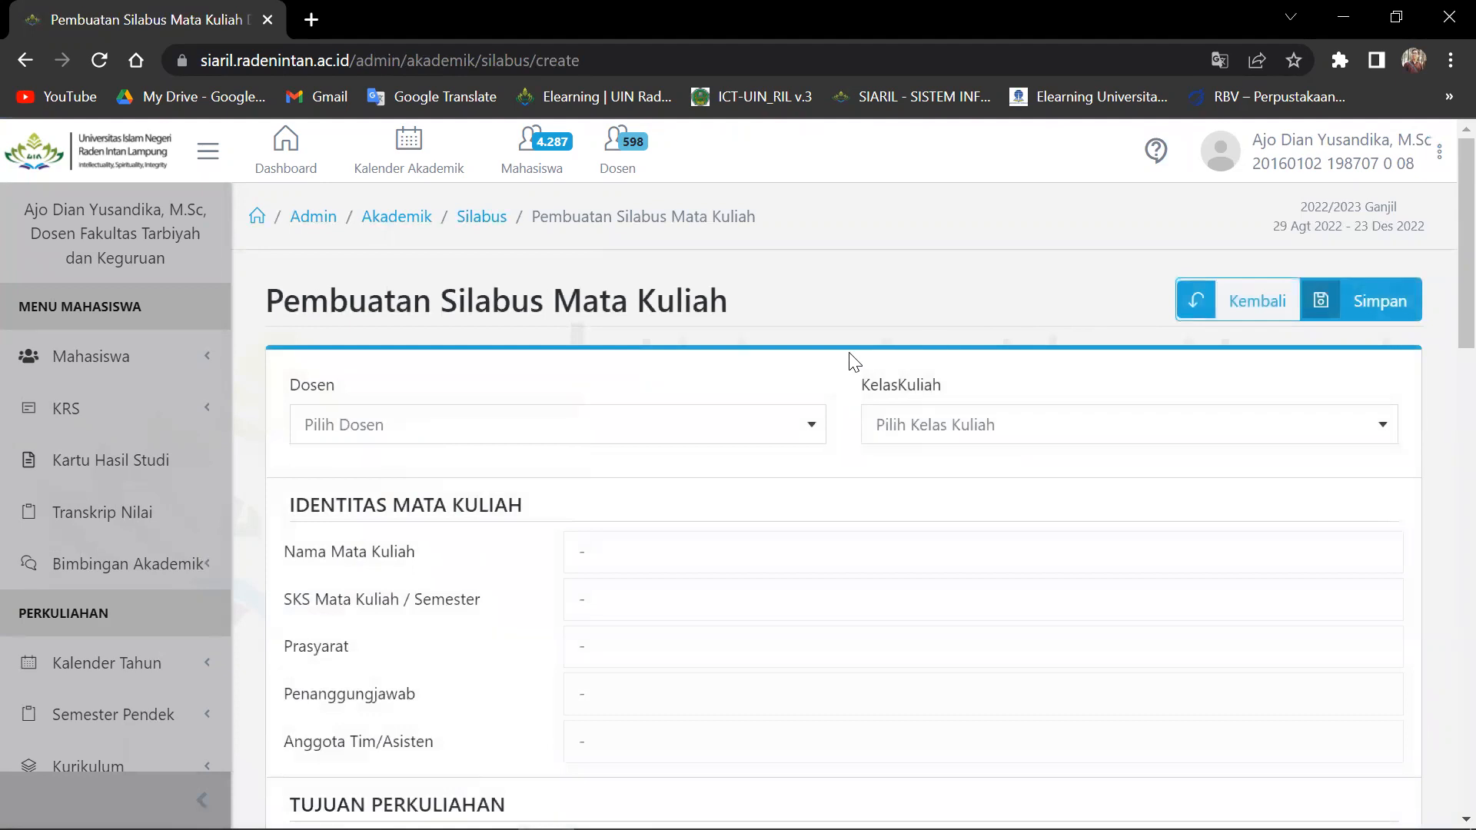
pyautogui.click(761, 434)
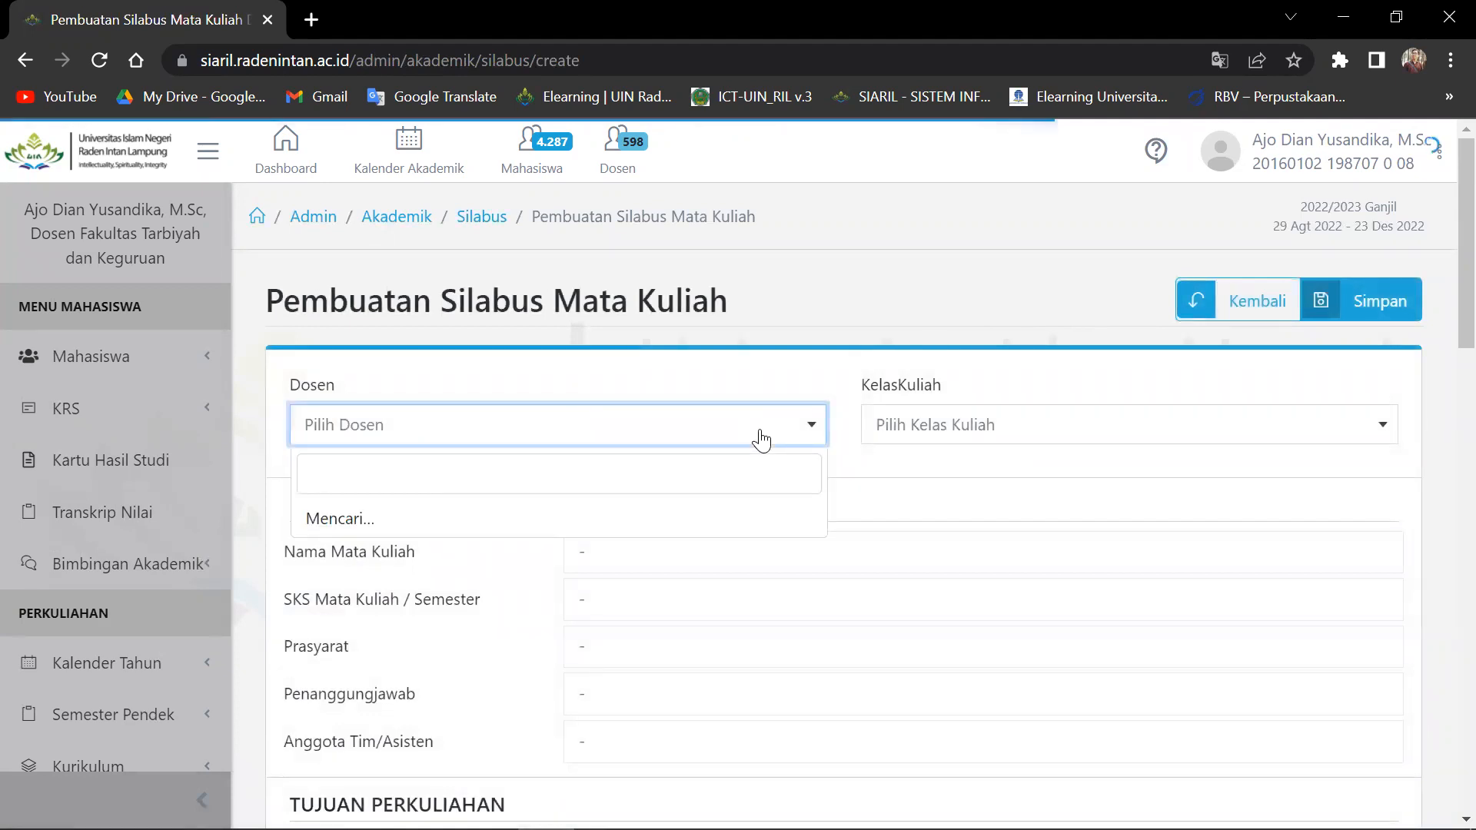
pyautogui.click(646, 519)
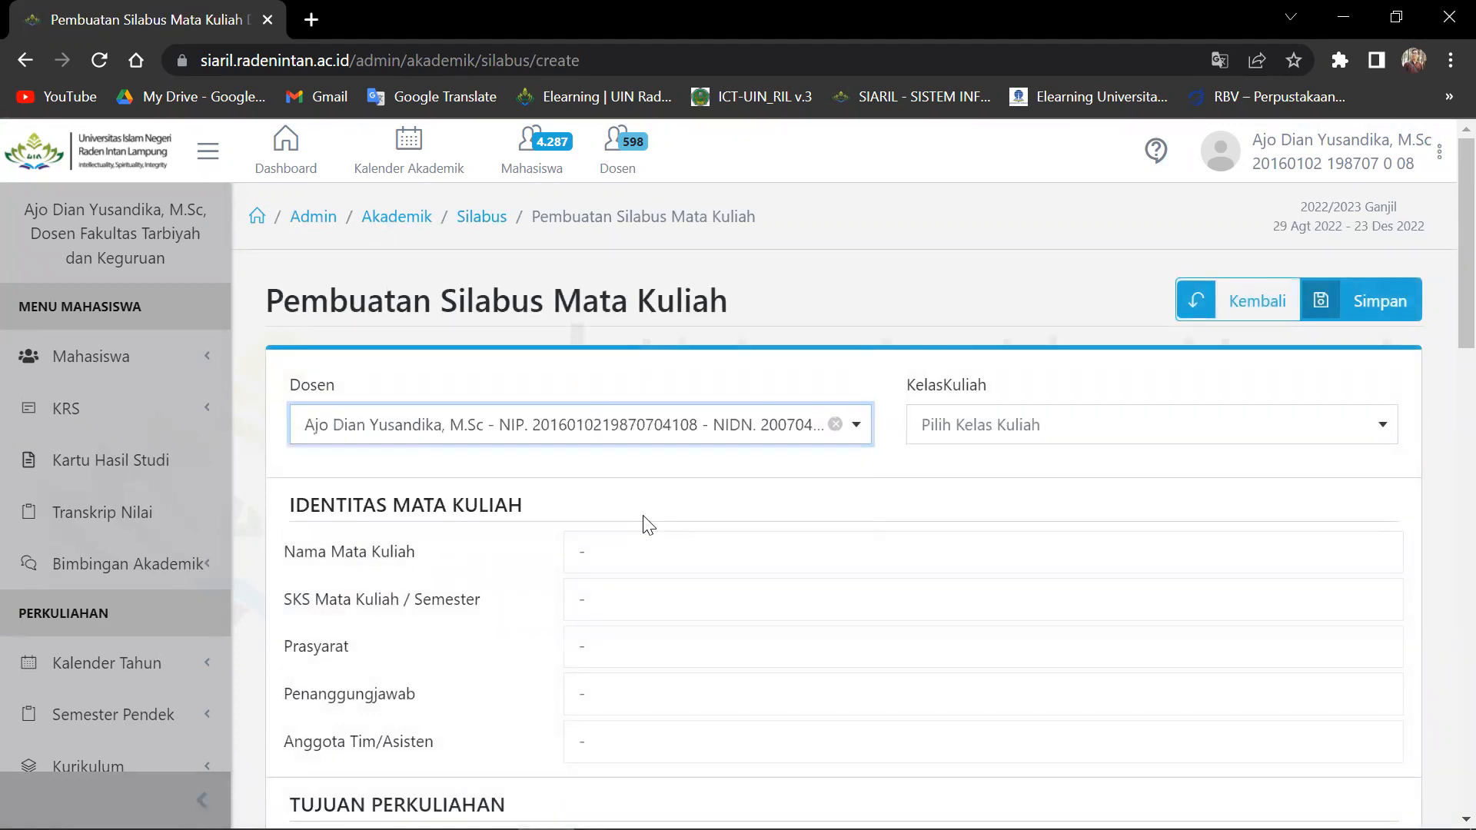
pyautogui.click(1020, 436)
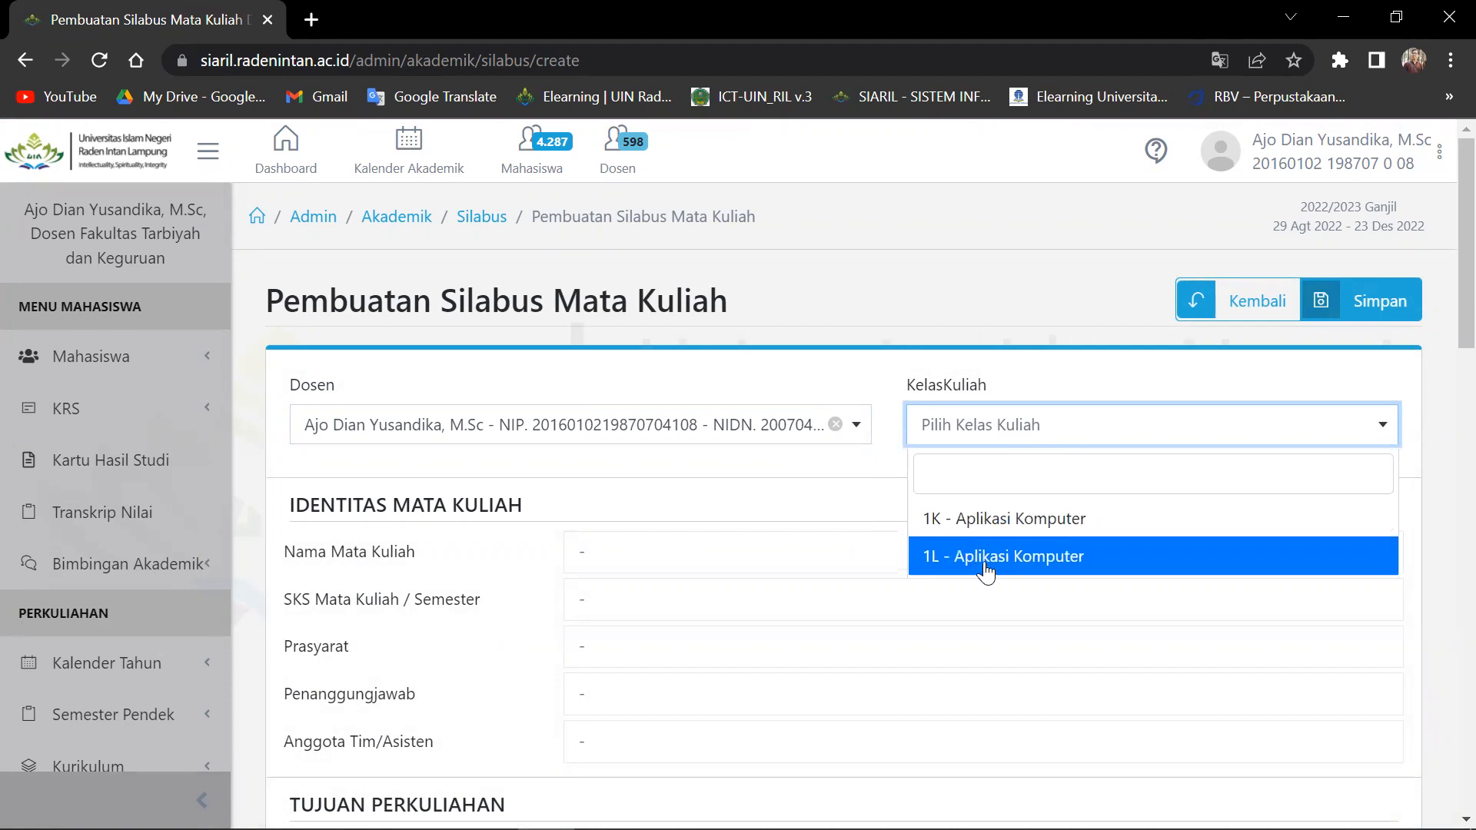
pyautogui.click(969, 522)
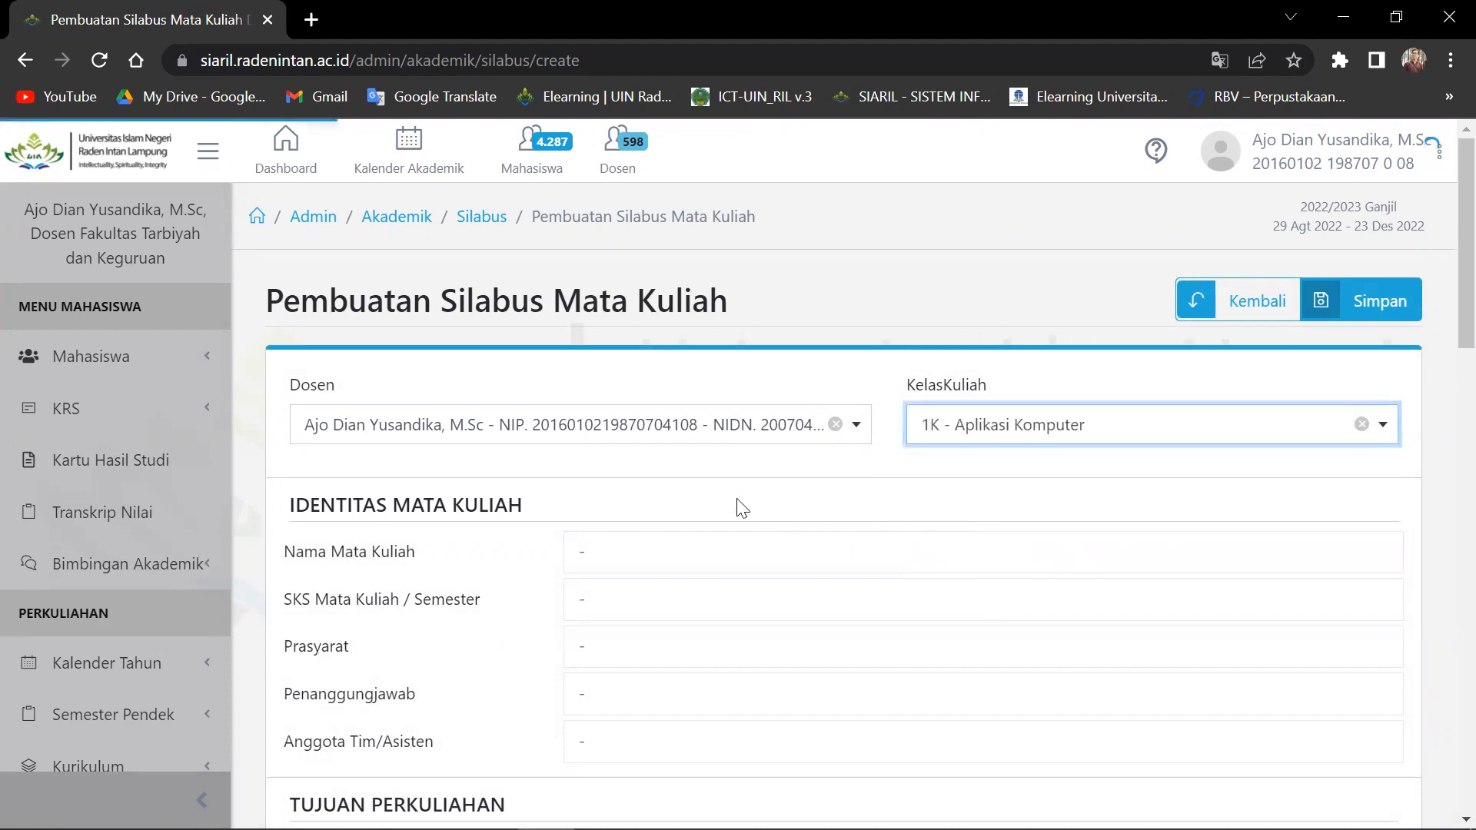
# Enter the placeholder text "M....." as the course objectives under Tujuan Perkuliahan.
pyautogui.scroll(-1, 643, 504)
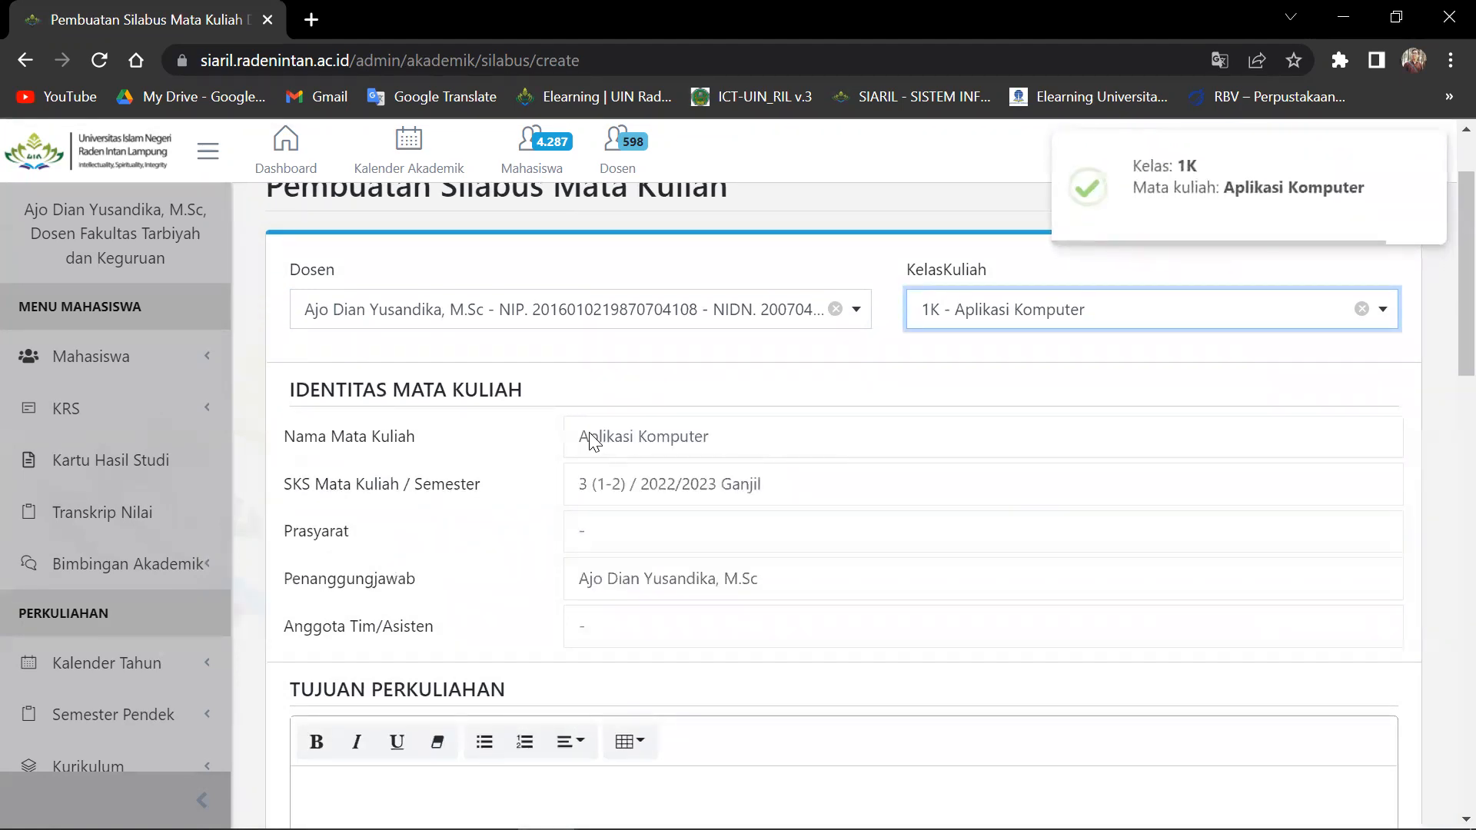
pyautogui.scroll(-1, 619, 522)
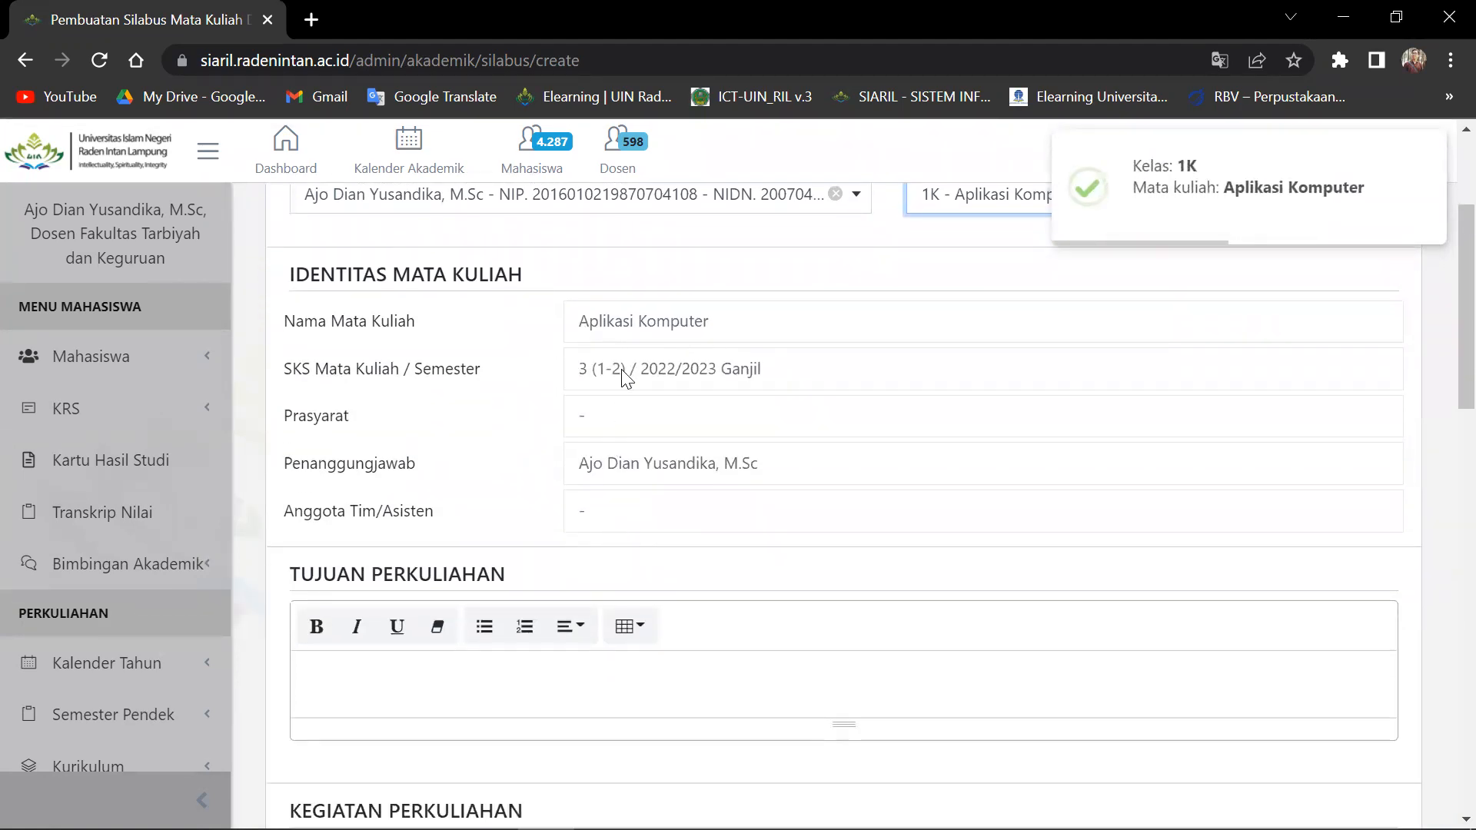
pyautogui.scroll(-1, 654, 485)
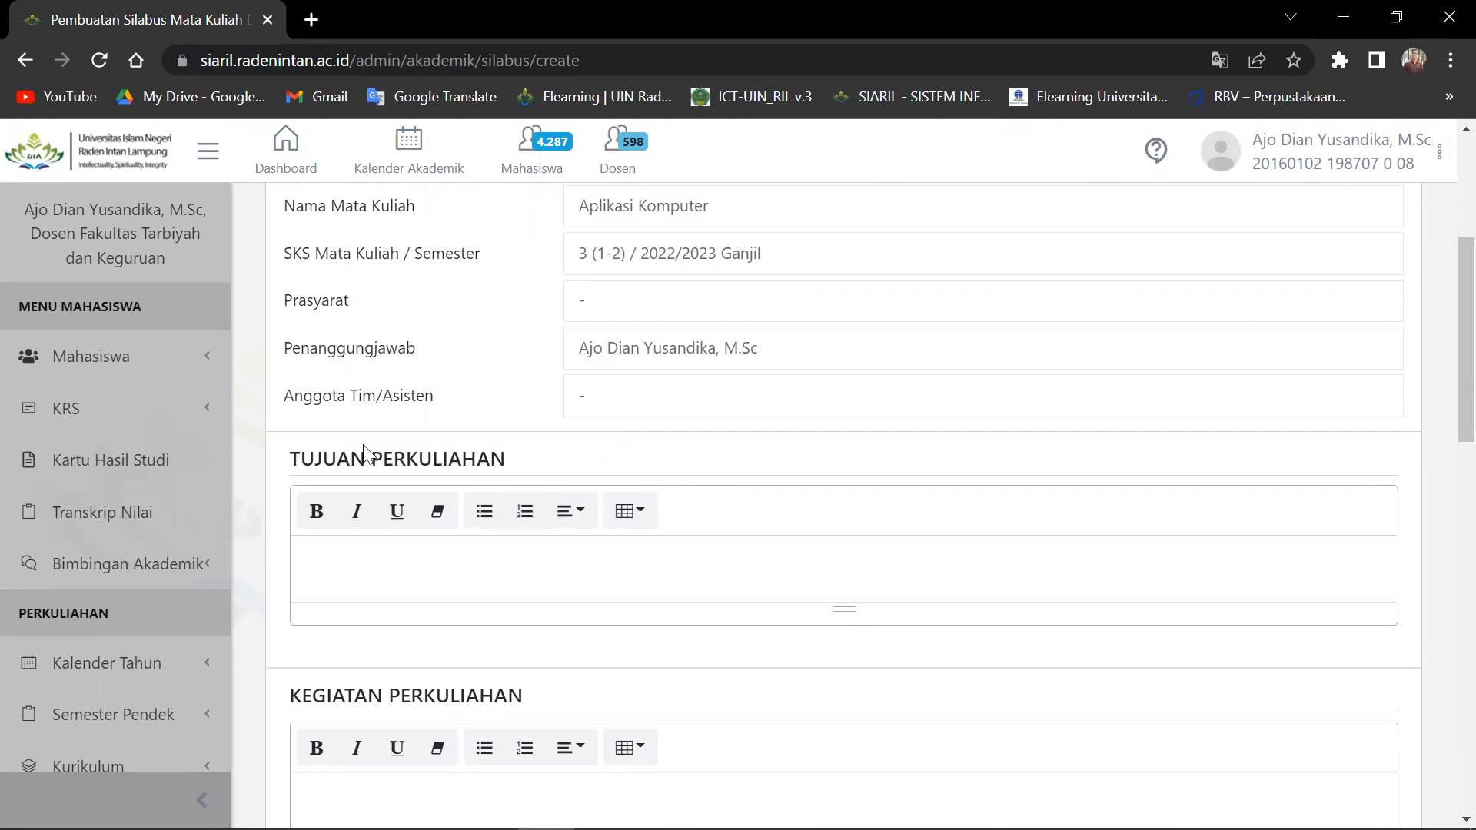
pyautogui.scroll(-1, 422, 385)
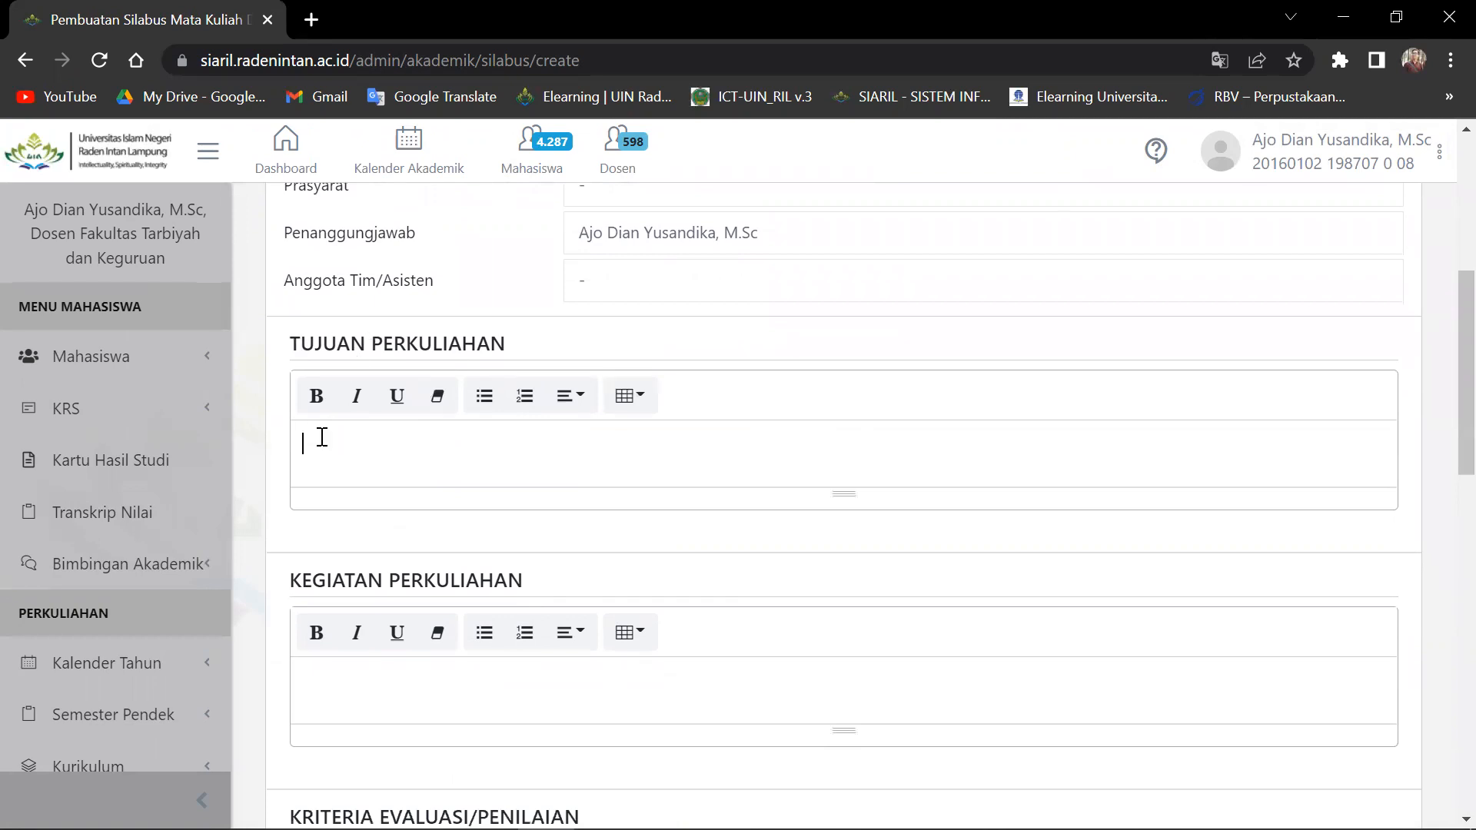
pyautogui.write('M.....')
# Enter the placeholder "...." as the course activities in the general Kegiatan Perkuliahan section.
pyautogui.scroll(-1, 487, 482)
pyautogui.scroll(-2, 487, 482)
pyautogui.click(499, 472)
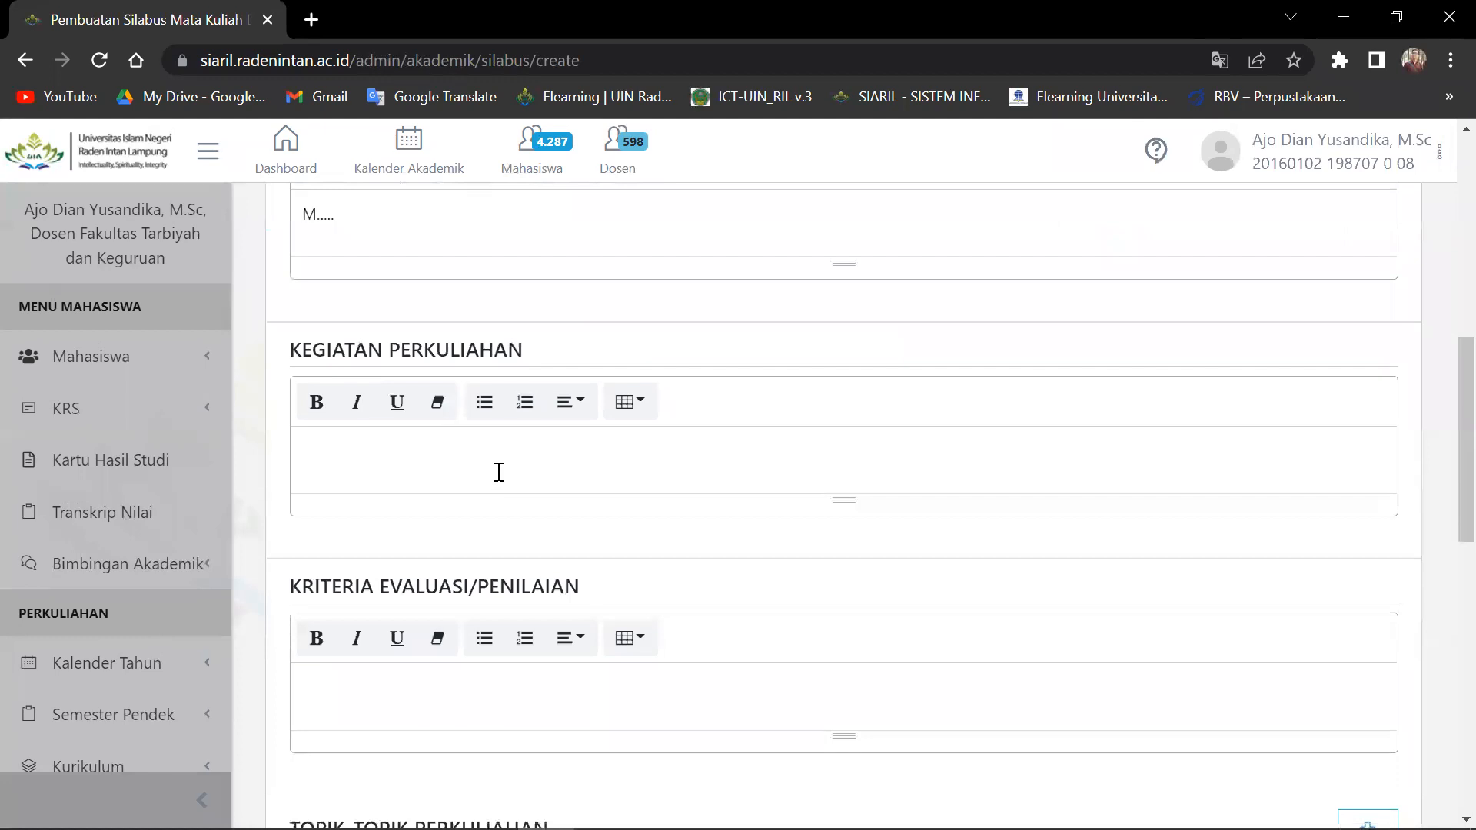
pyautogui.write('D')
pyautogui.press('BackSpace')
pyautogui.write('SI')
pyautogui.press('BackSpace')
pyautogui.press('BackSpace')
pyautogui.write('....')
# Enter the placeholder "----" as the assessment criteria under Kriteria Evaluasi/Penilaian.
pyautogui.scroll(-1, 500, 475)
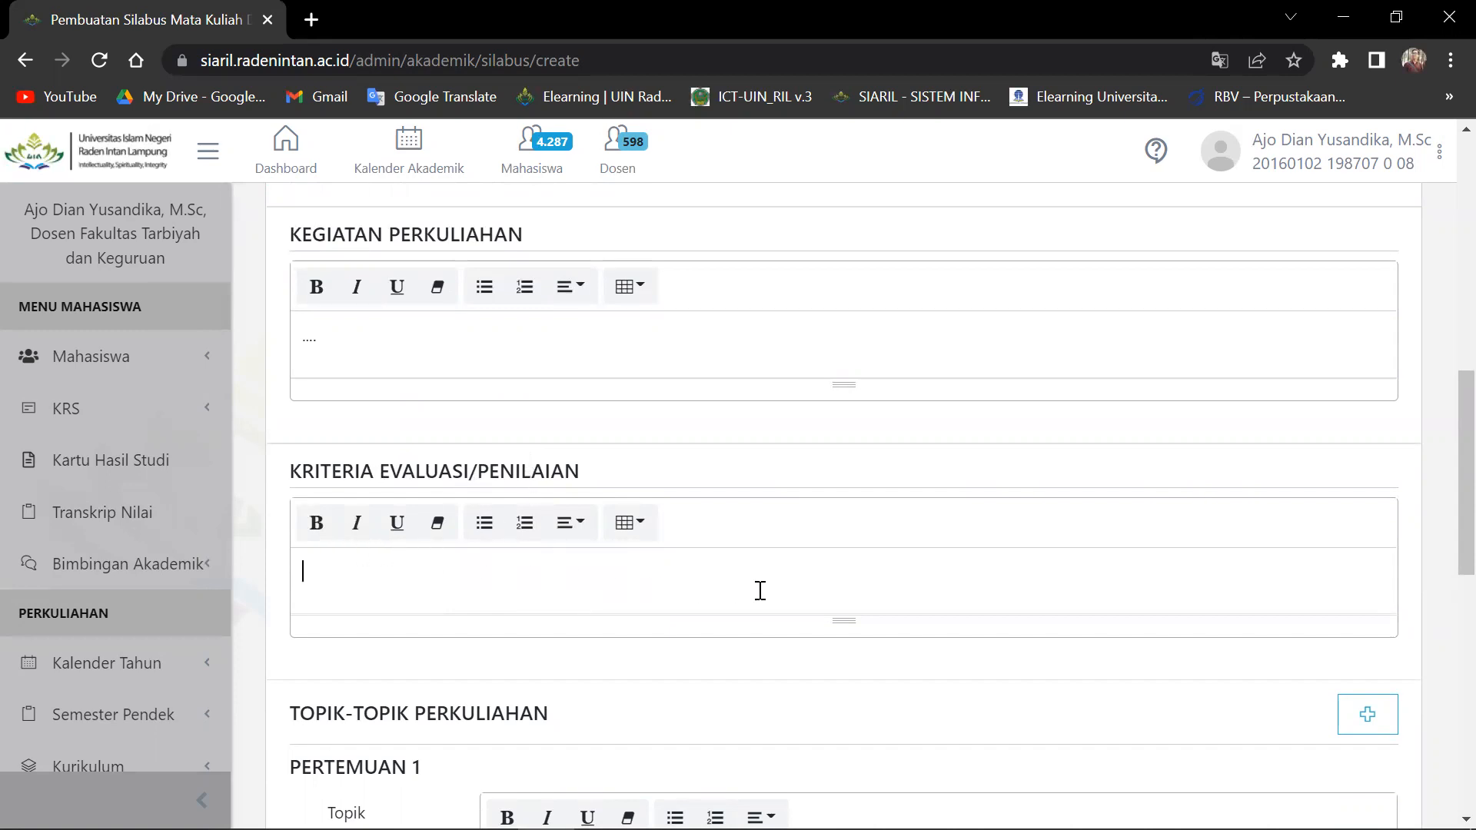
pyautogui.scroll(-1, 692, 583)
pyautogui.scroll(1, 624, 567)
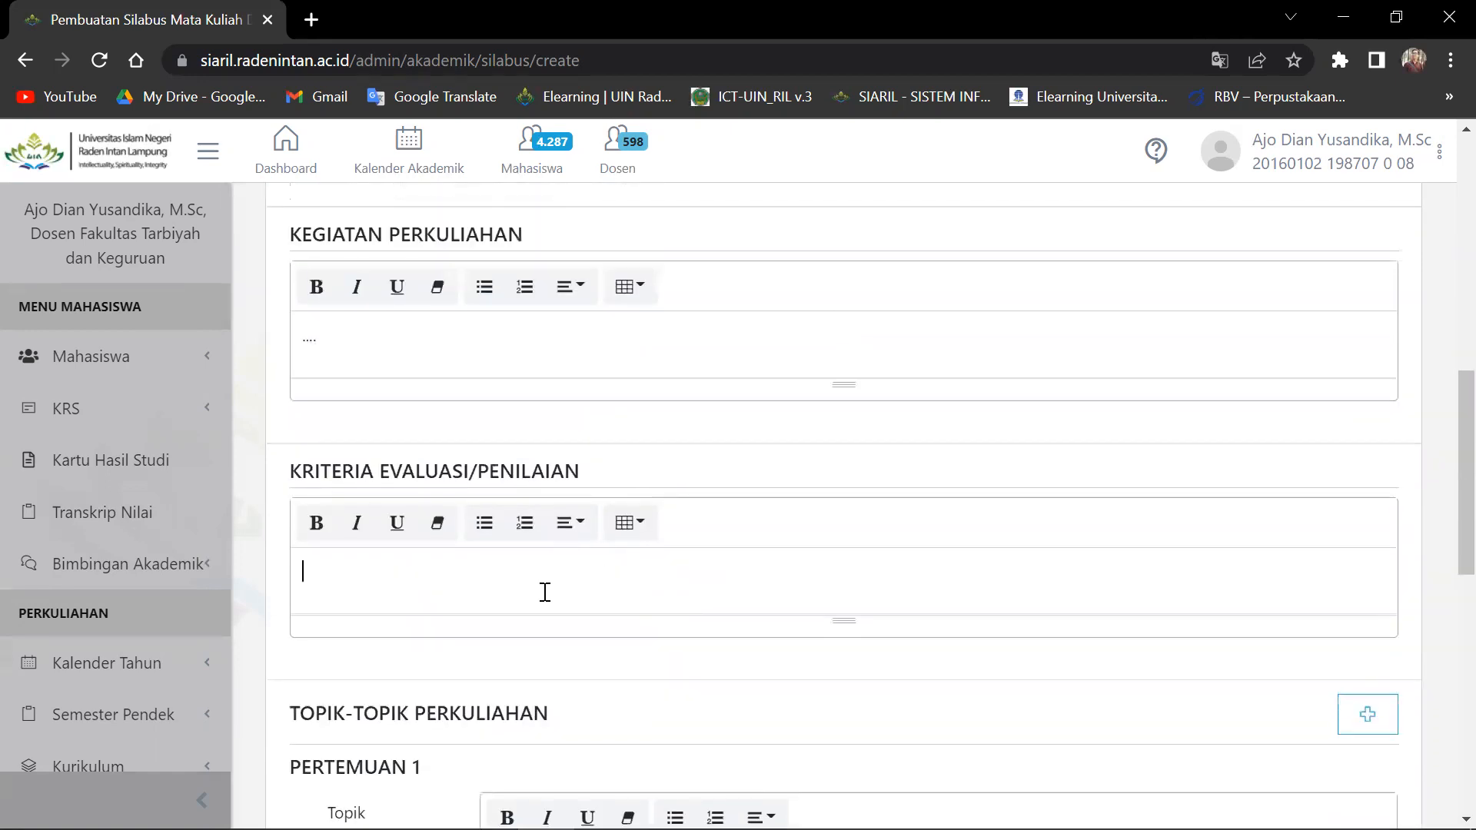
pyautogui.scroll(-1, 544, 593)
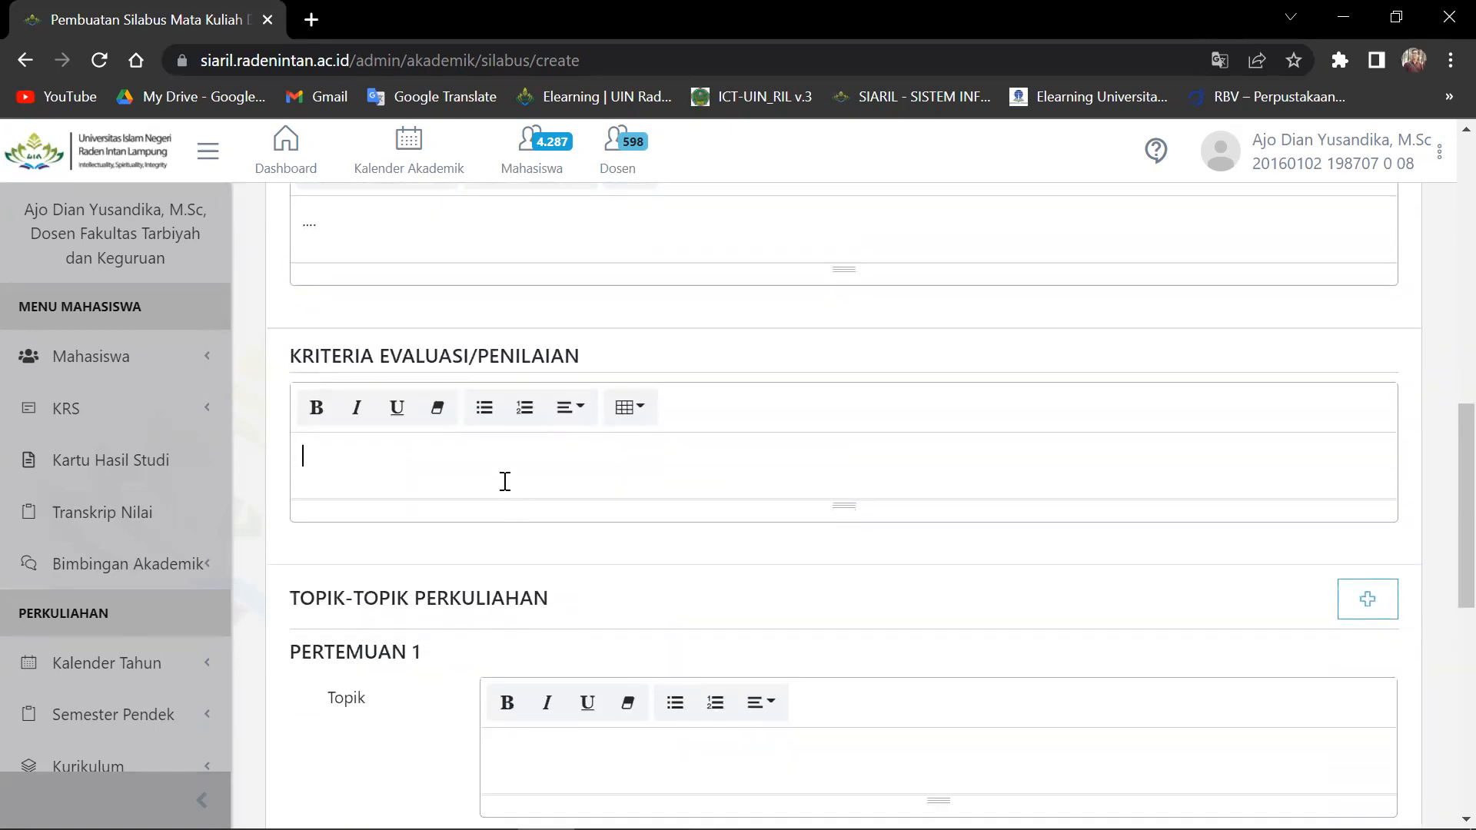
pyautogui.write('----')
# Add eight more meeting sections after Pertemuan 1 under Topik-Topik Perkuliahan.
pyautogui.scroll(-2, 505, 481)
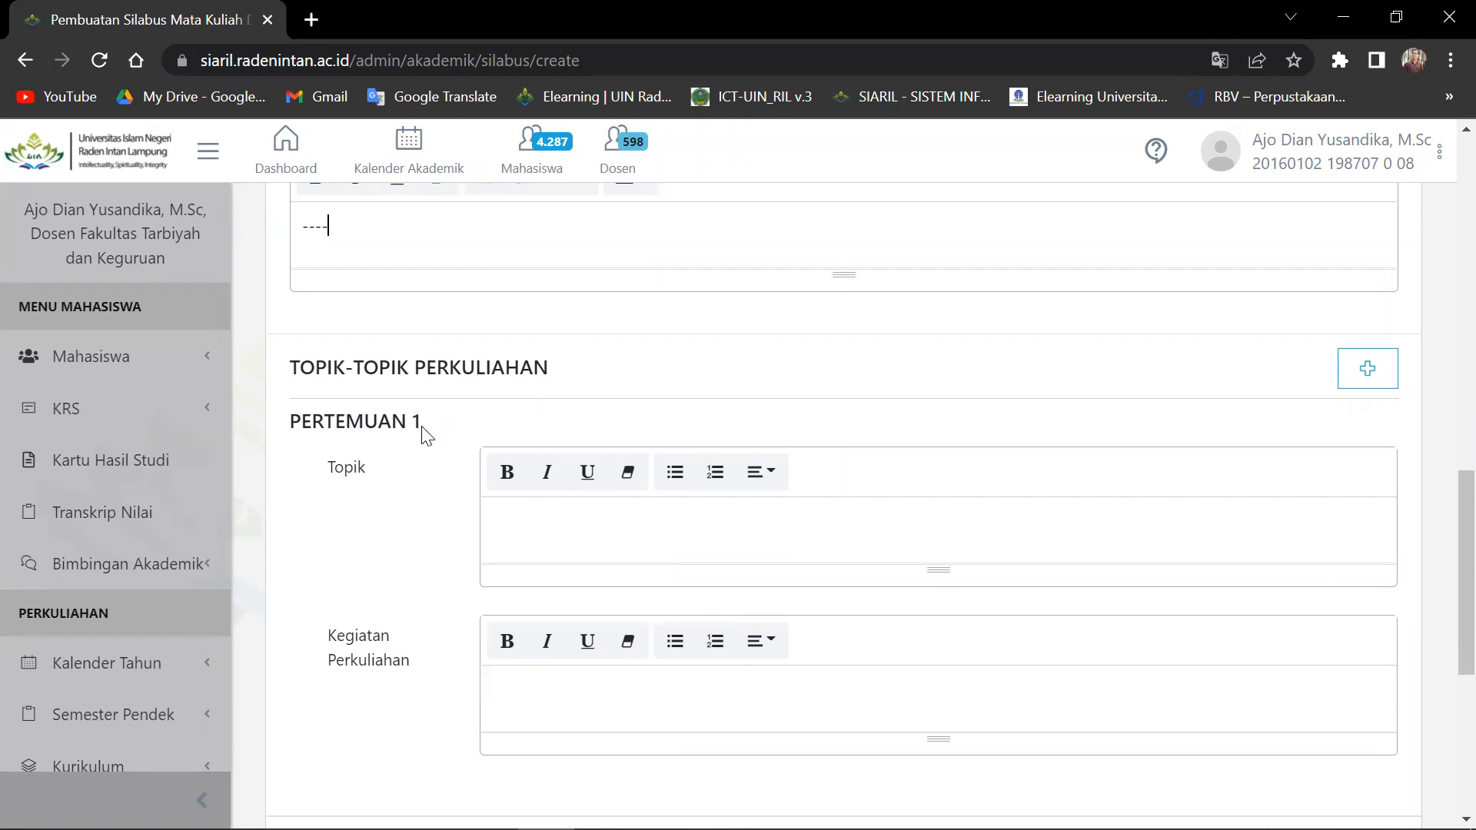
pyautogui.scroll(-5, 426, 436)
pyautogui.scroll(5, 454, 454)
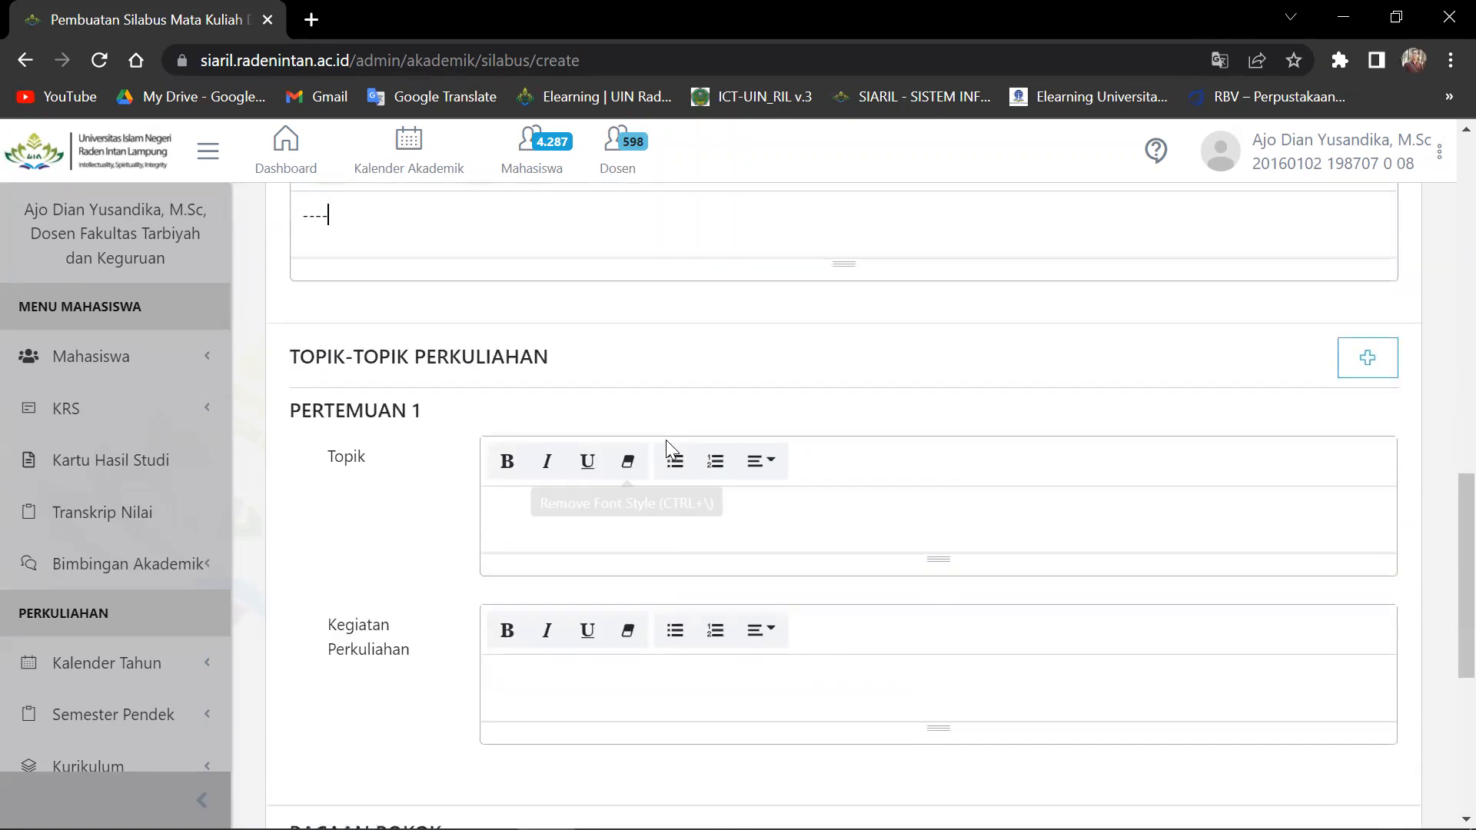
pyautogui.click(1364, 384)
pyautogui.click(1364, 384)
pyautogui.click(1365, 385)
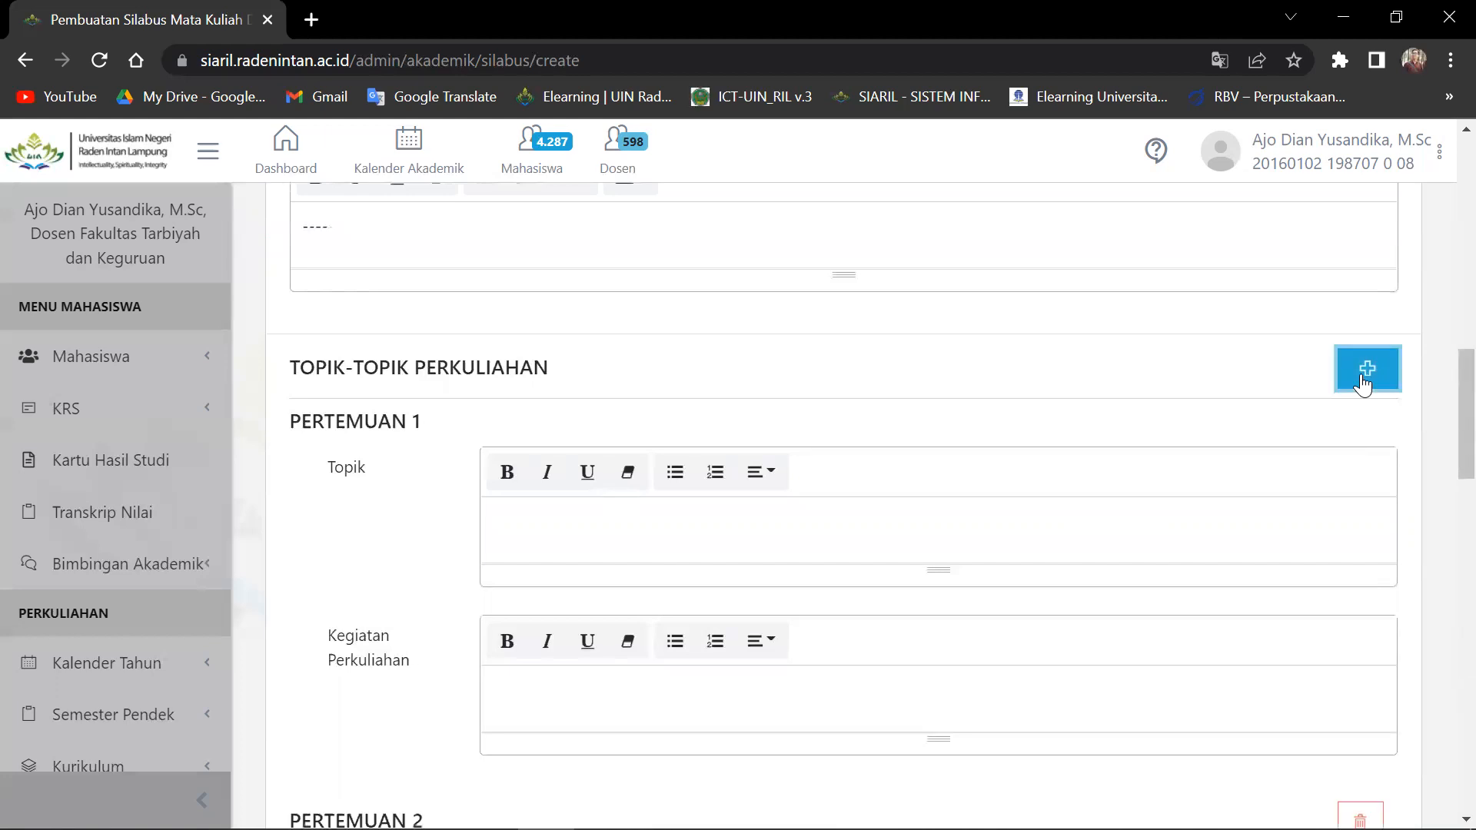
pyautogui.click(1364, 384)
pyautogui.click(1365, 385)
pyautogui.click(1364, 384)
pyautogui.click(1364, 385)
pyautogui.click(1365, 384)
# Look through the added meeting sections and their Topik and Kegiatan Perkuliahan fields, down to Bacaan Pokok.
pyautogui.scroll(-9, 586, 462)
pyautogui.scroll(-13, 500, 474)
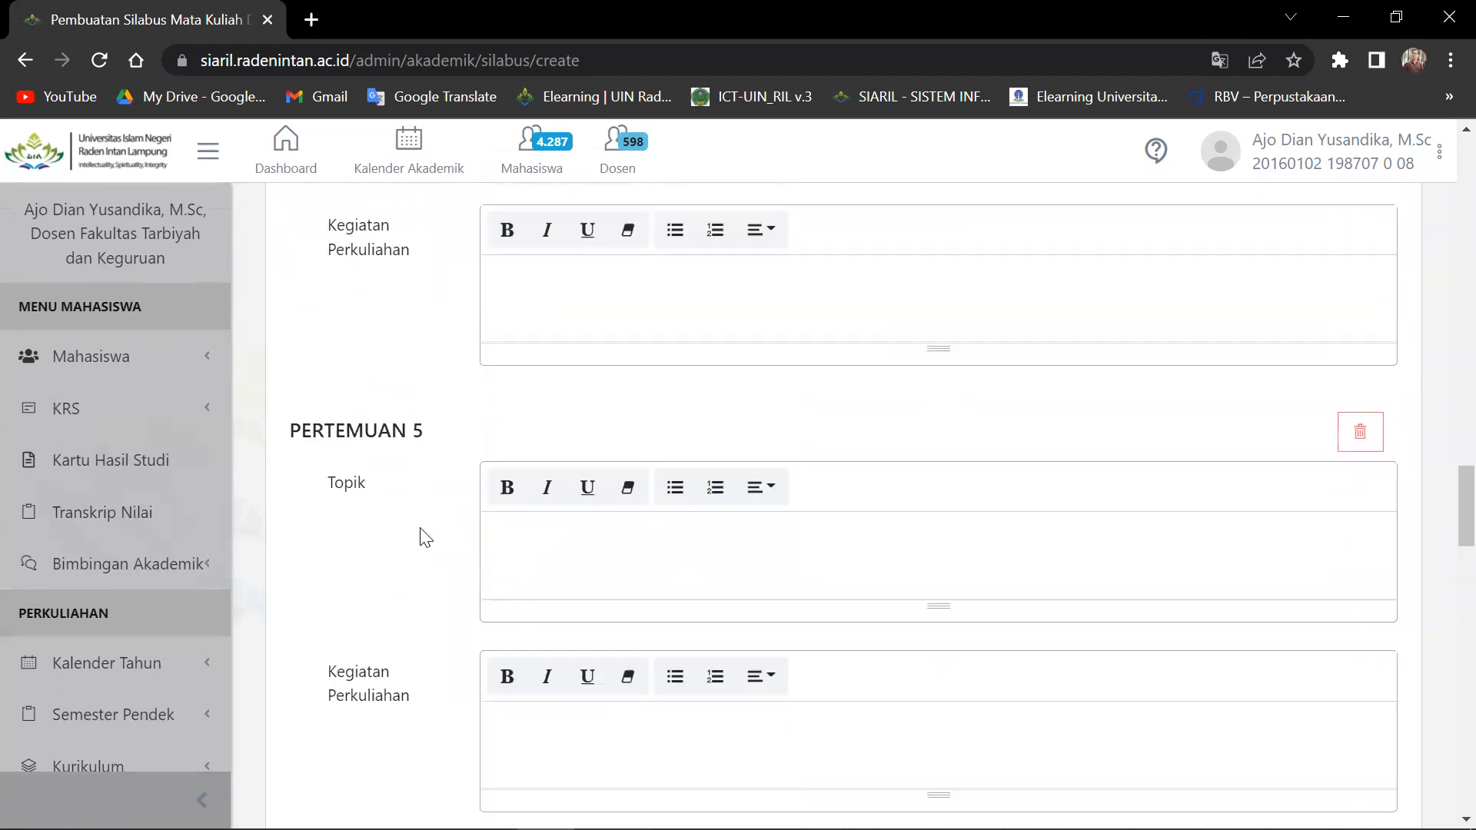
pyautogui.scroll(-20, 425, 536)
pyautogui.scroll(-8, 415, 492)
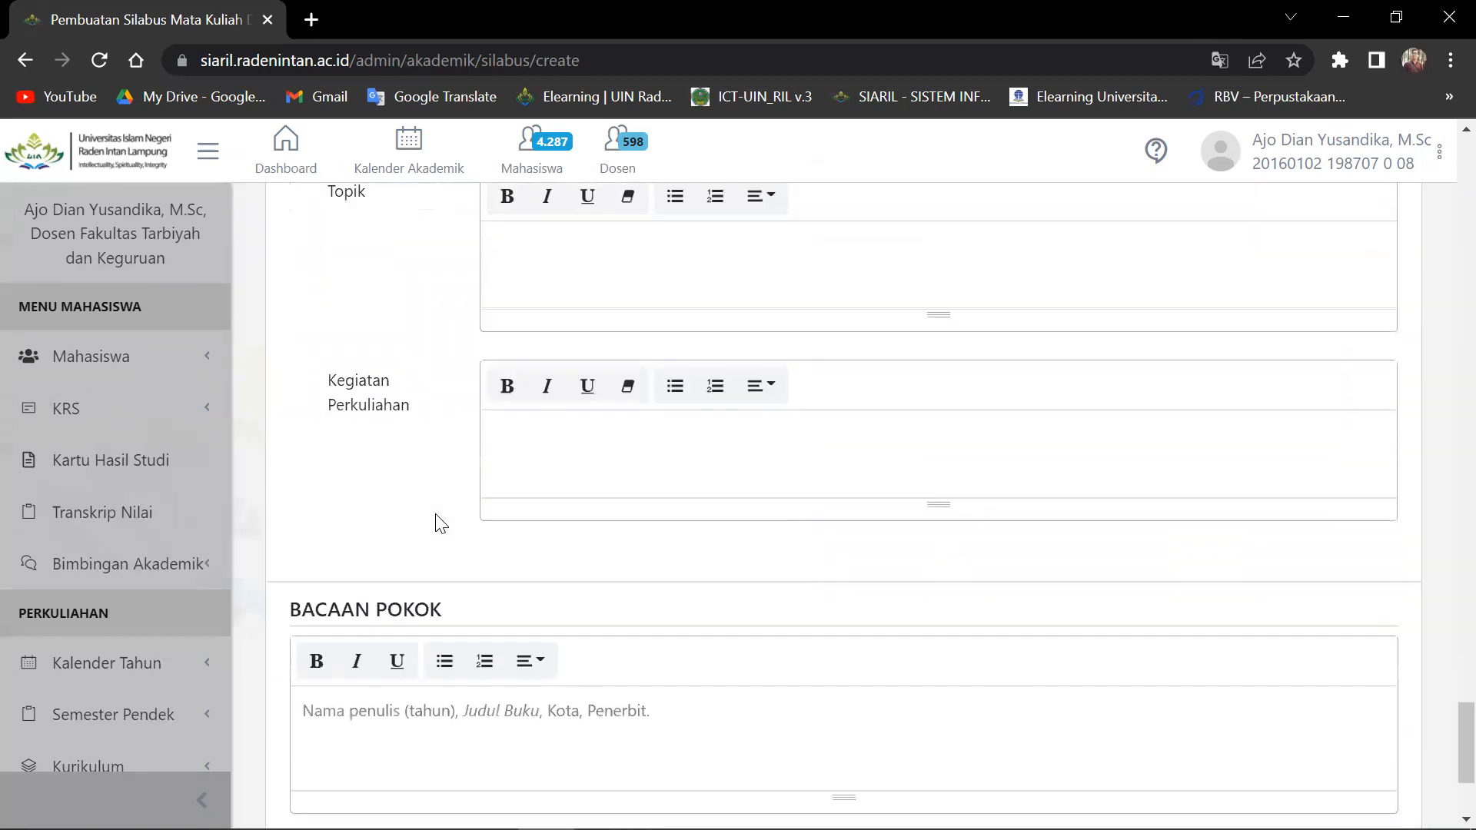
pyautogui.scroll(20, 1143, 399)
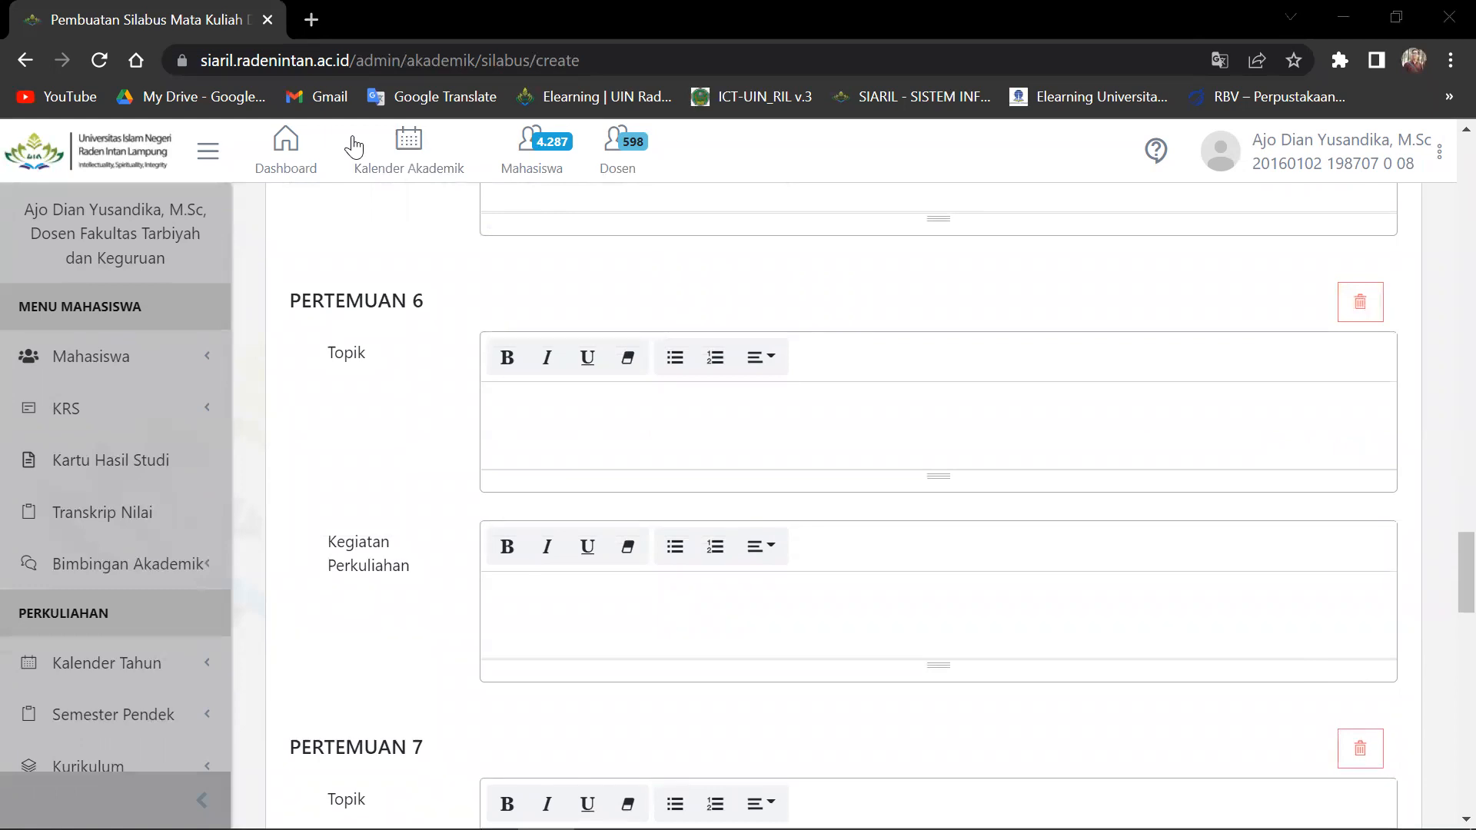
pyautogui.scroll(-3, 1047, 428)
pyautogui.scroll(7, 1192, 445)
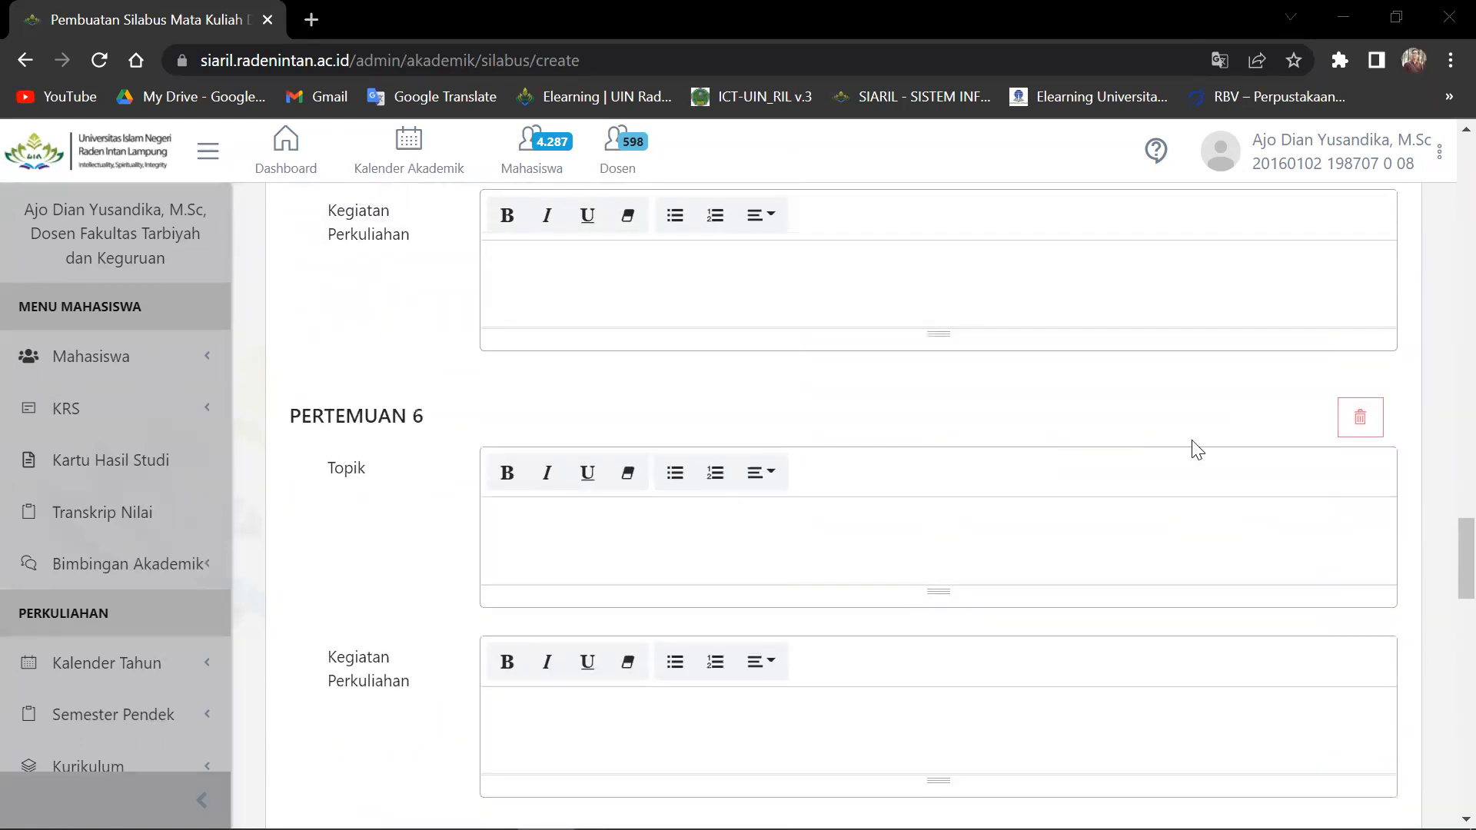
pyautogui.scroll(12, 659, 478)
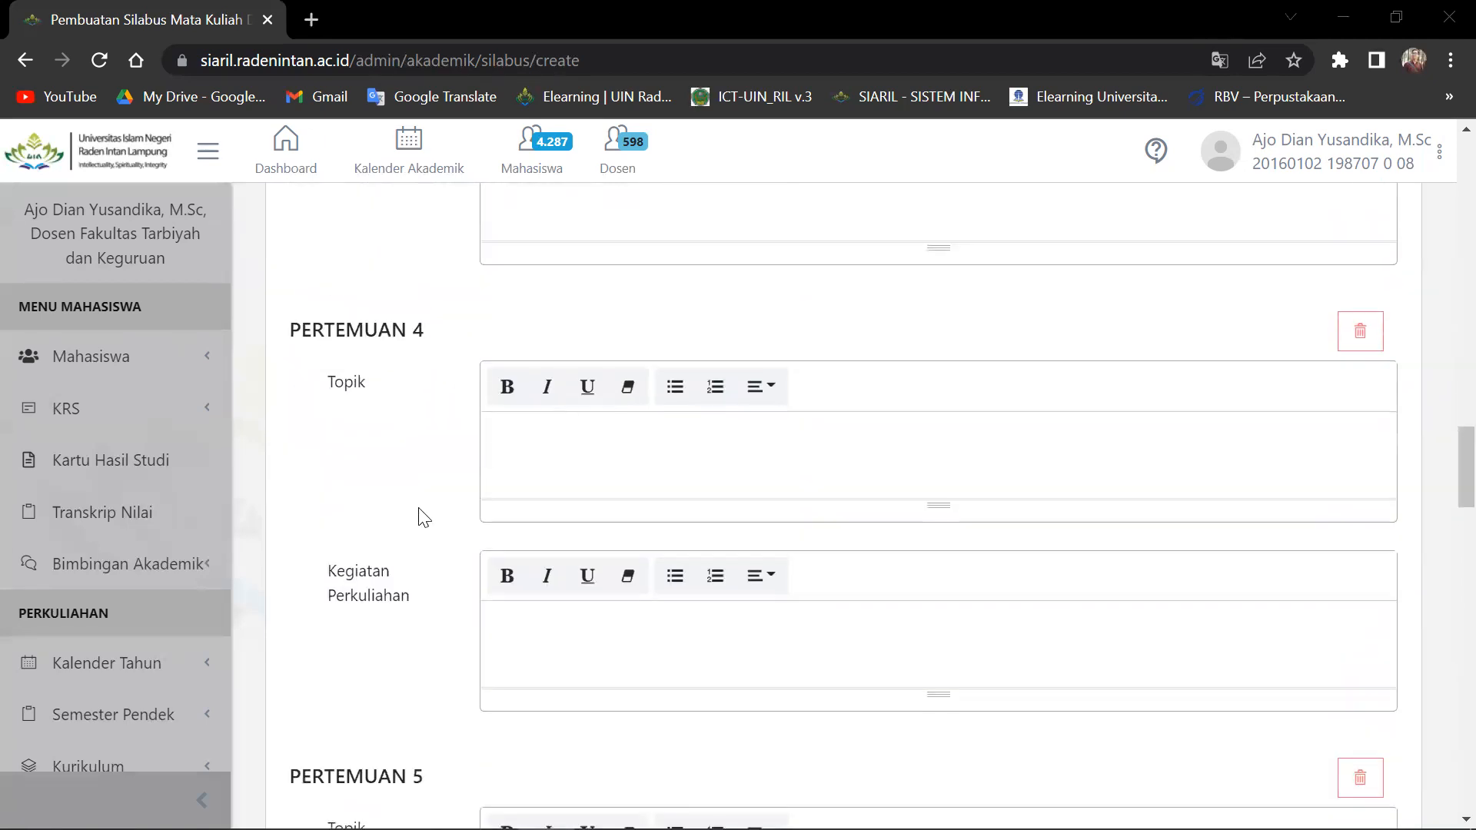
pyautogui.scroll(13, 861, 472)
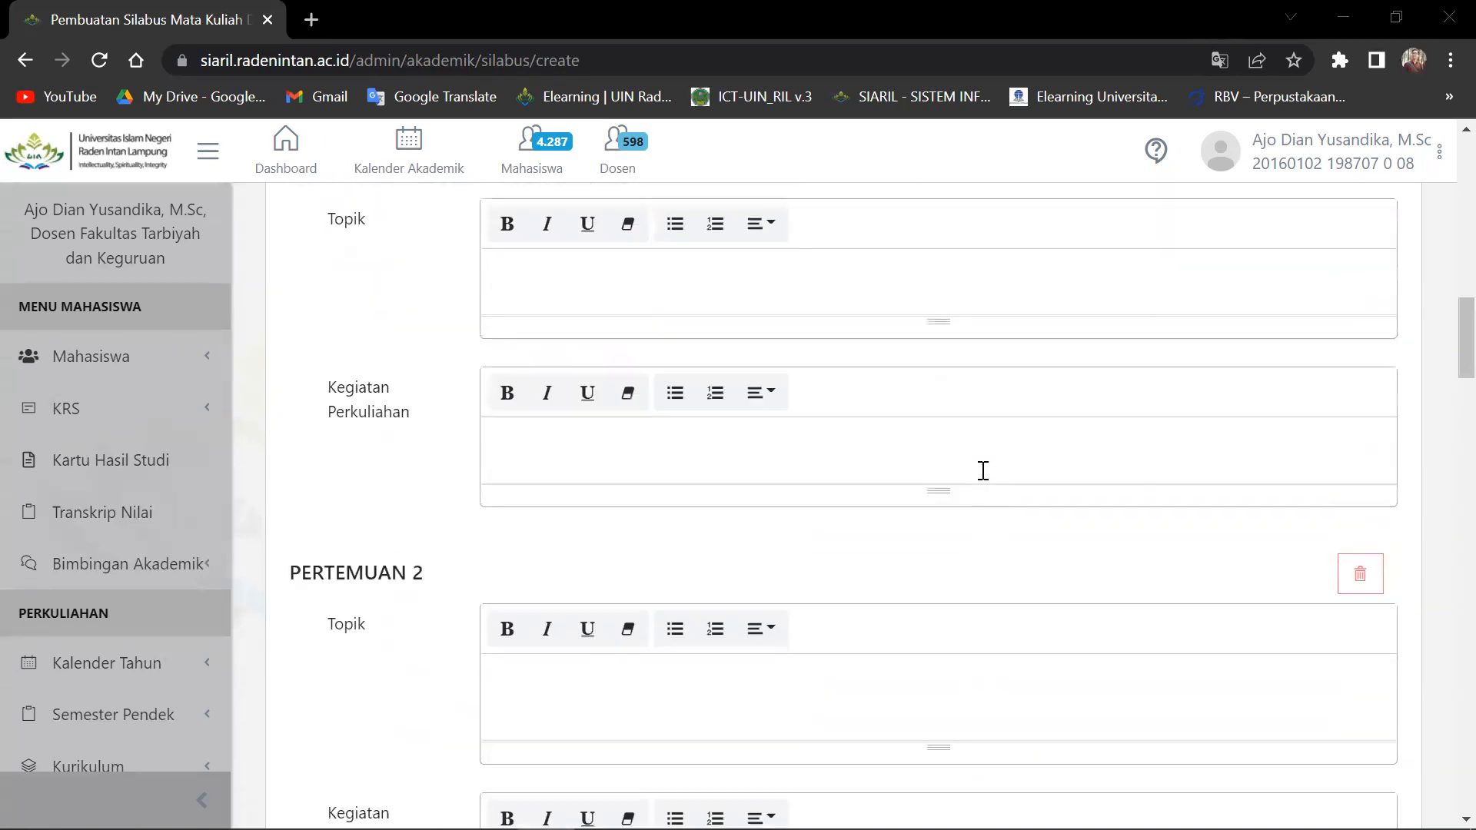
# Enter "Pengenalan" as the Topik of Pertemuan 1.
pyautogui.scroll(-3, 741, 409)
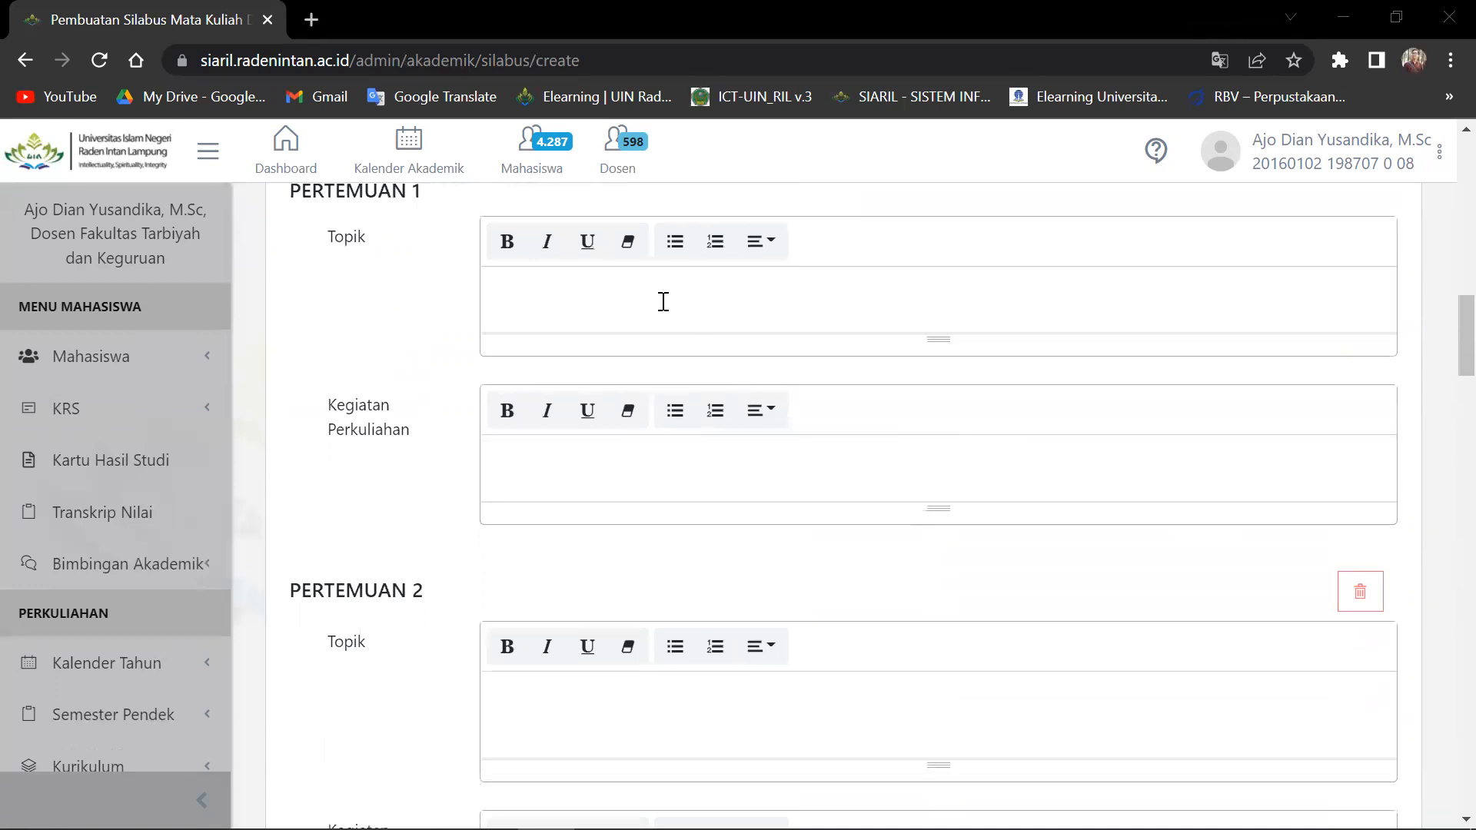
pyautogui.scroll(3, 663, 301)
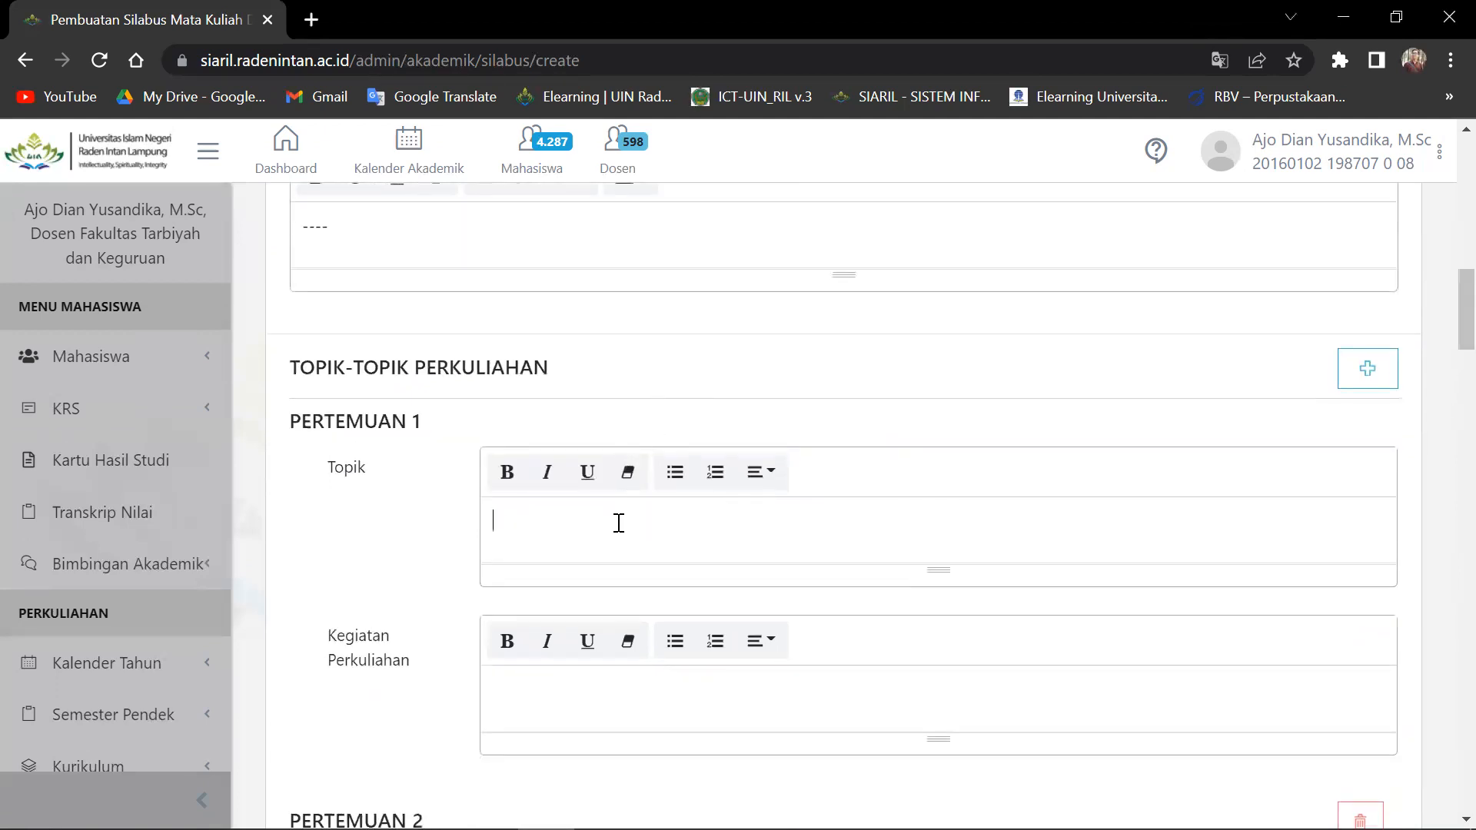
pyautogui.write('engenalan')
# Enter "Buku" as the reading under Bacaan Pokok and try to save the new syllabus.
pyautogui.scroll(-3, 618, 523)
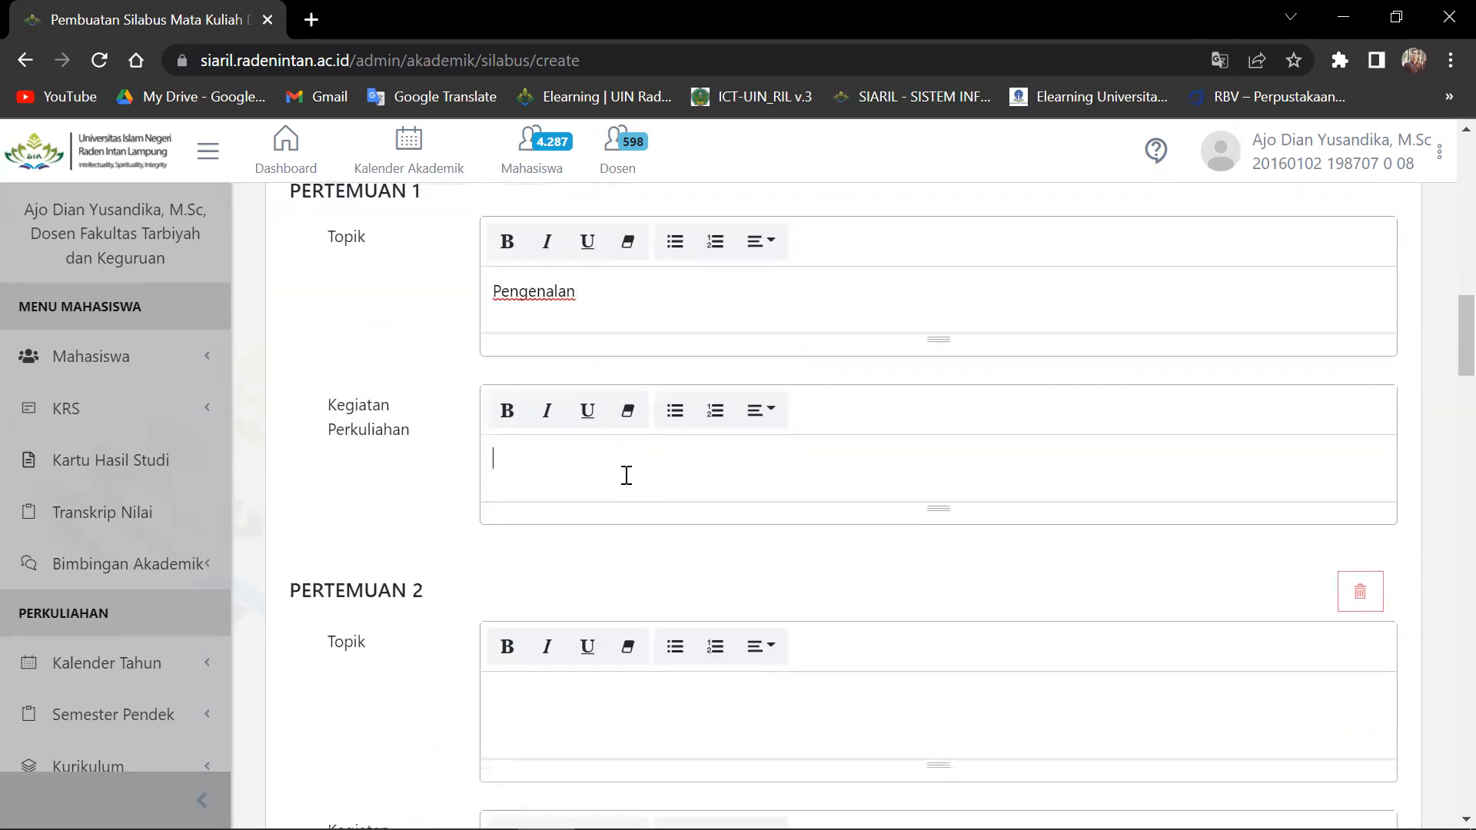
pyautogui.scroll(3, 627, 475)
pyautogui.scroll(-18, 627, 475)
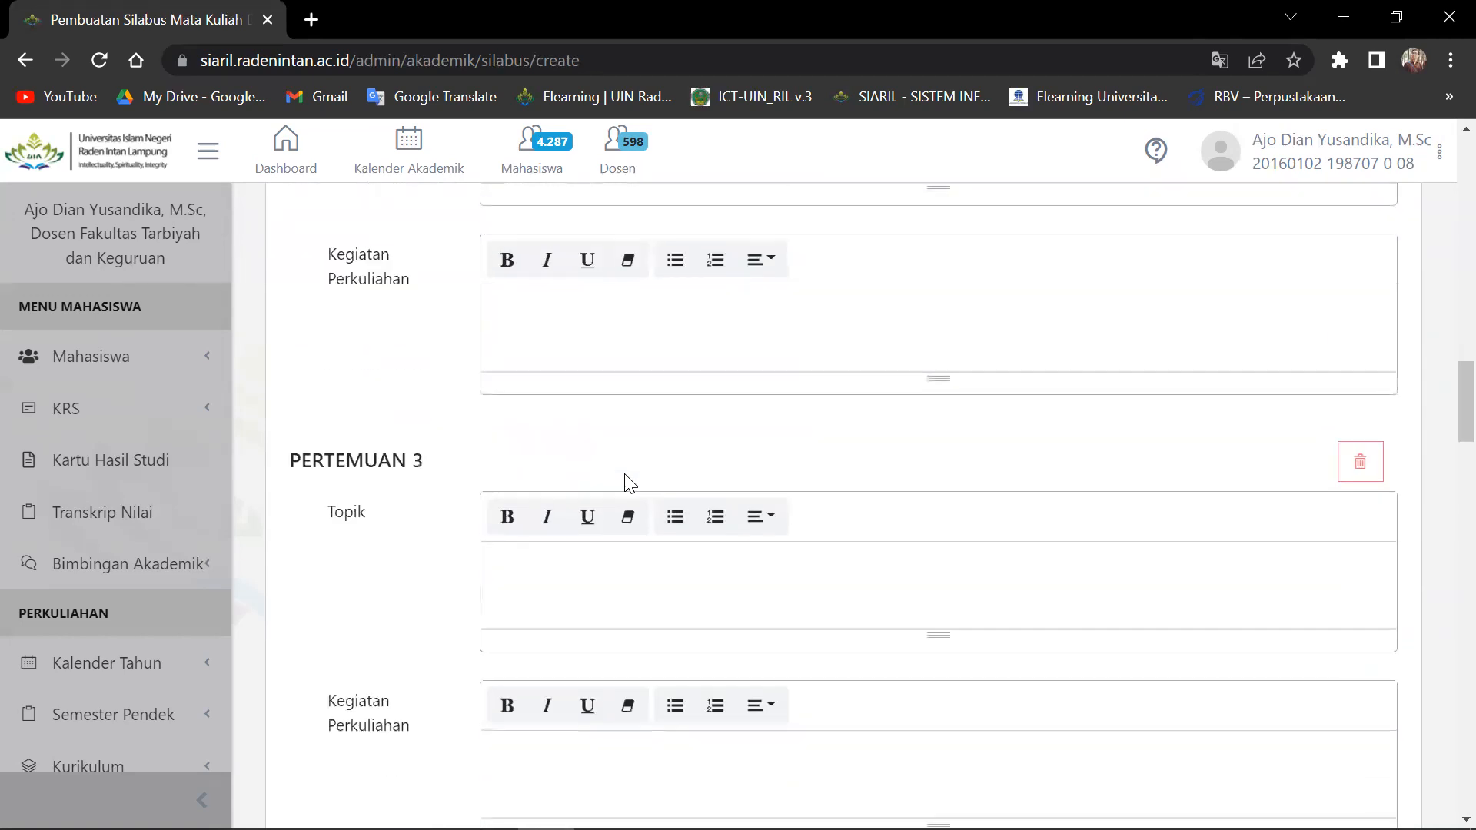
pyautogui.scroll(-15, 627, 475)
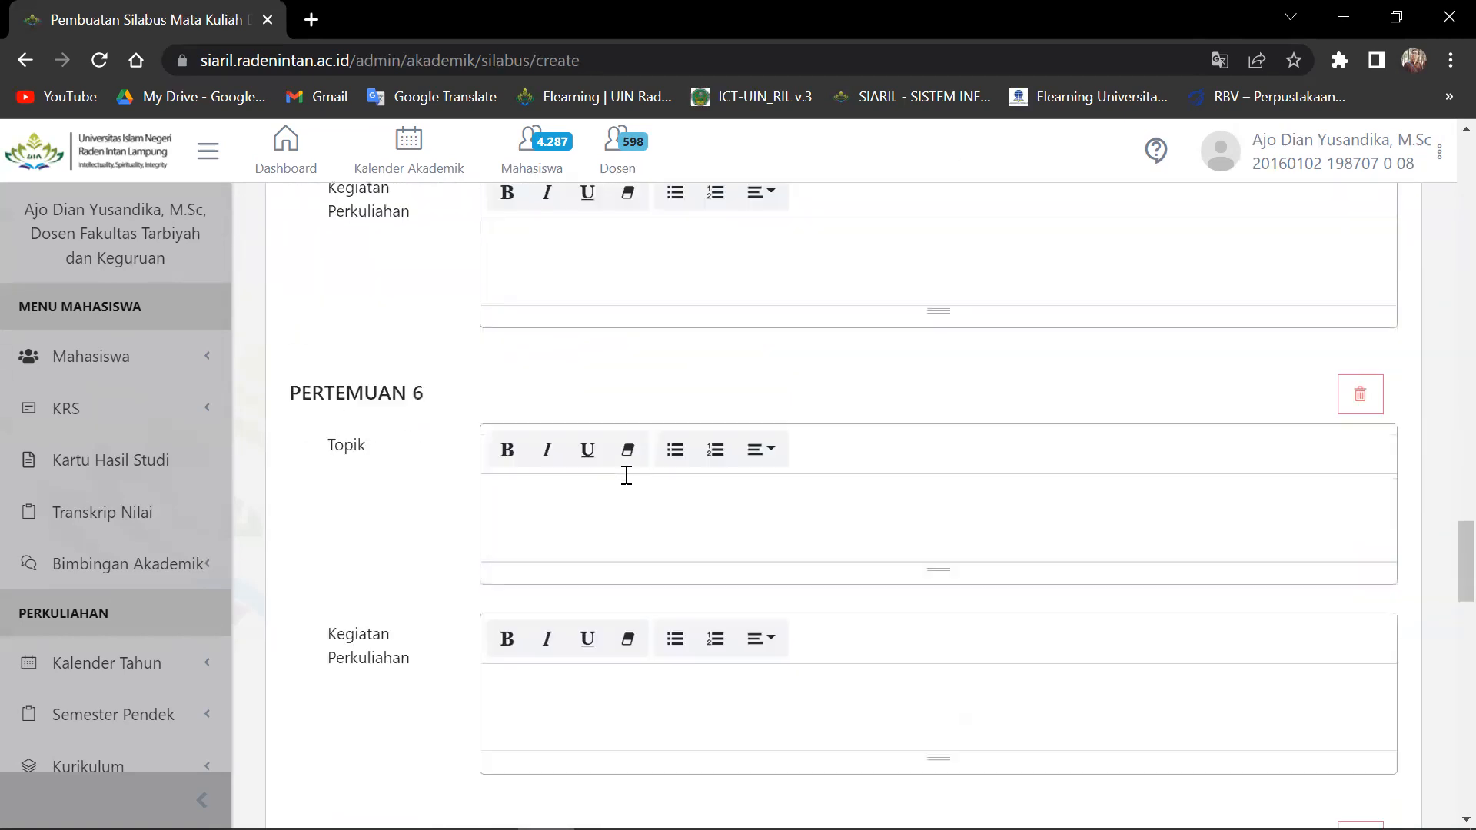
pyautogui.scroll(-16, 605, 501)
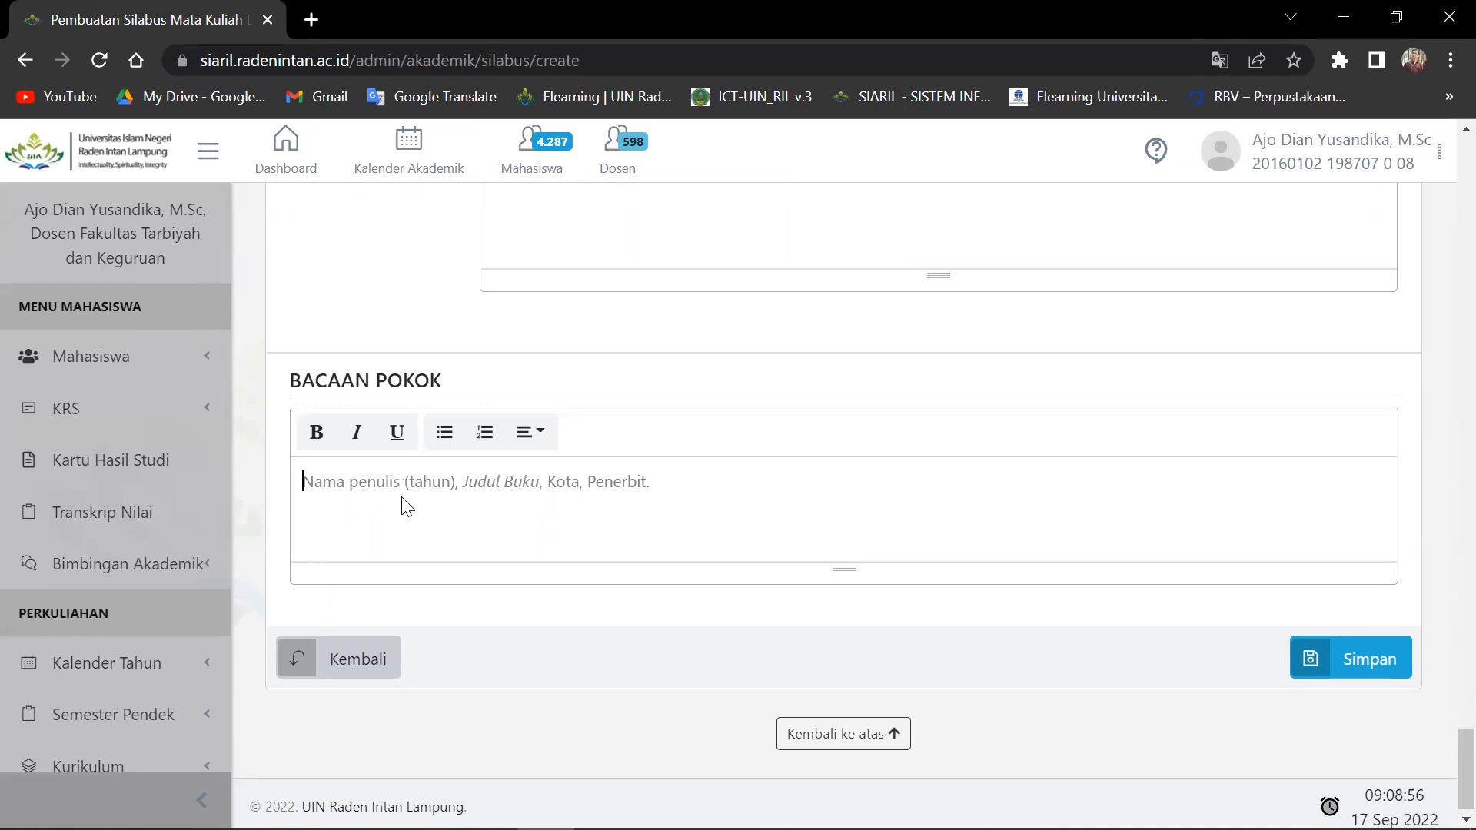
pyautogui.write('Buku')
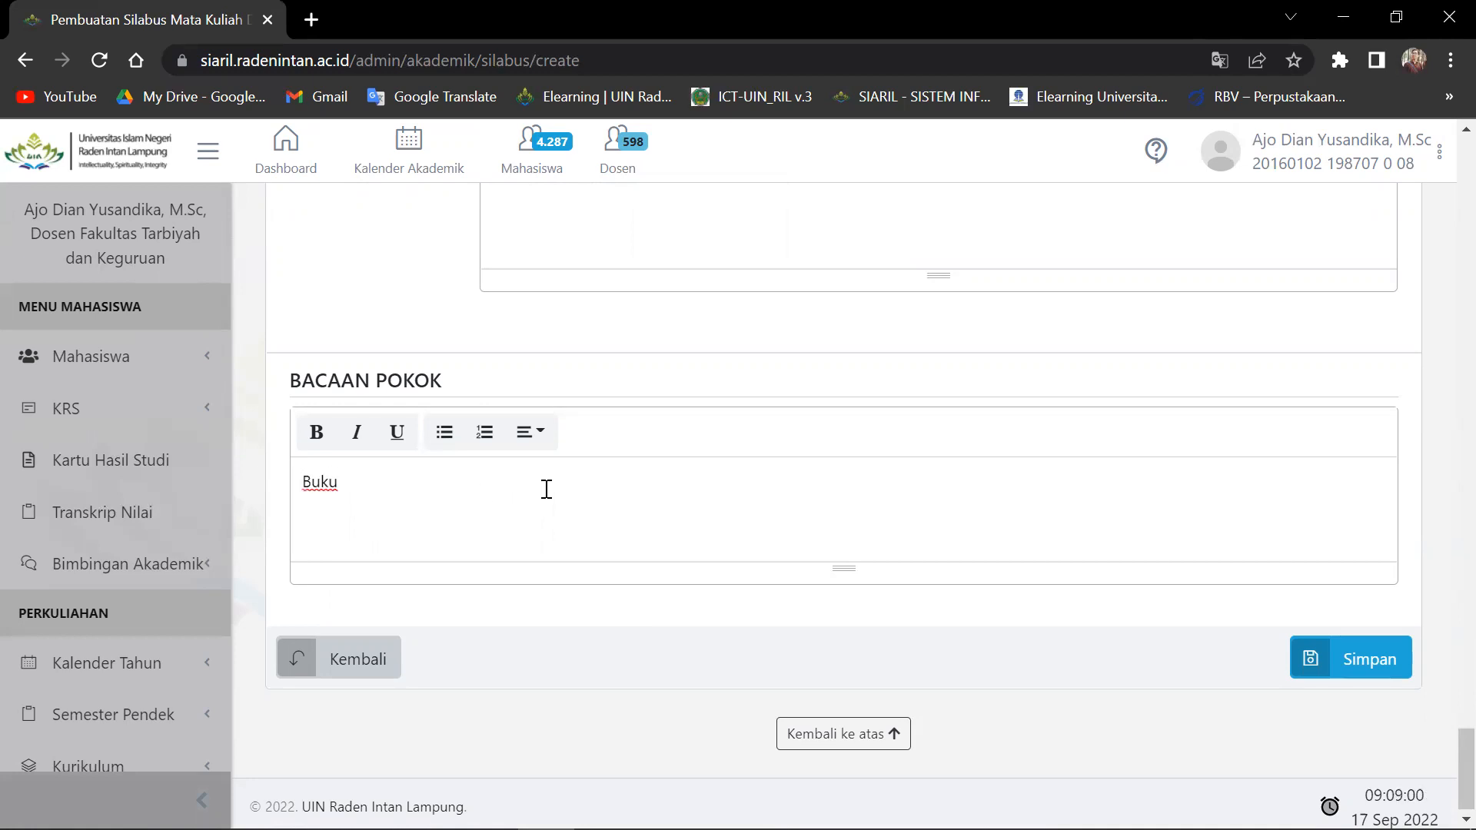
pyautogui.click(1318, 659)
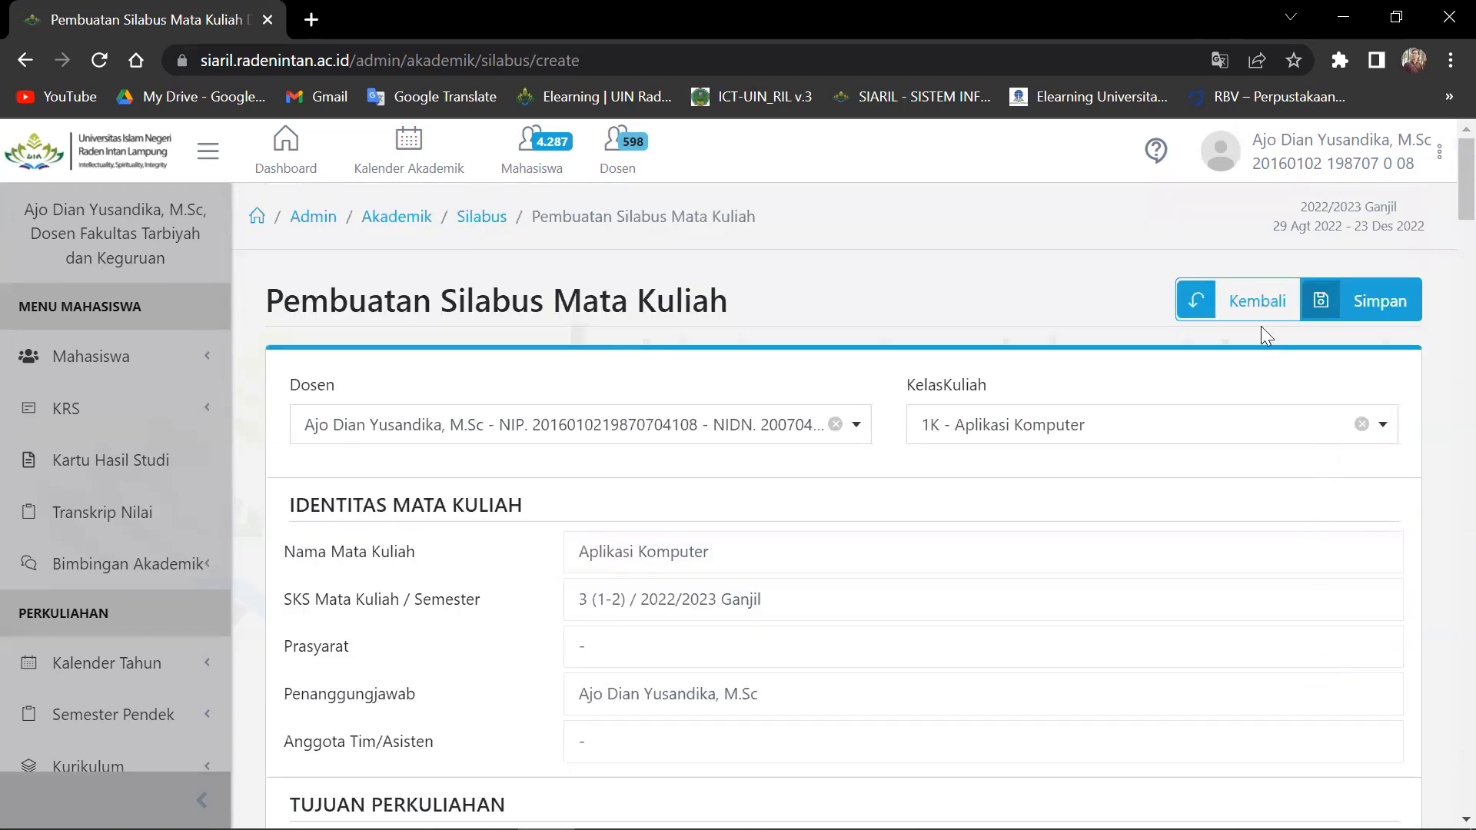
# Leave the new syllabus form and open the details of the existing Aplikasi Komputer syllabus for class 1M.
pyautogui.click(1247, 315)
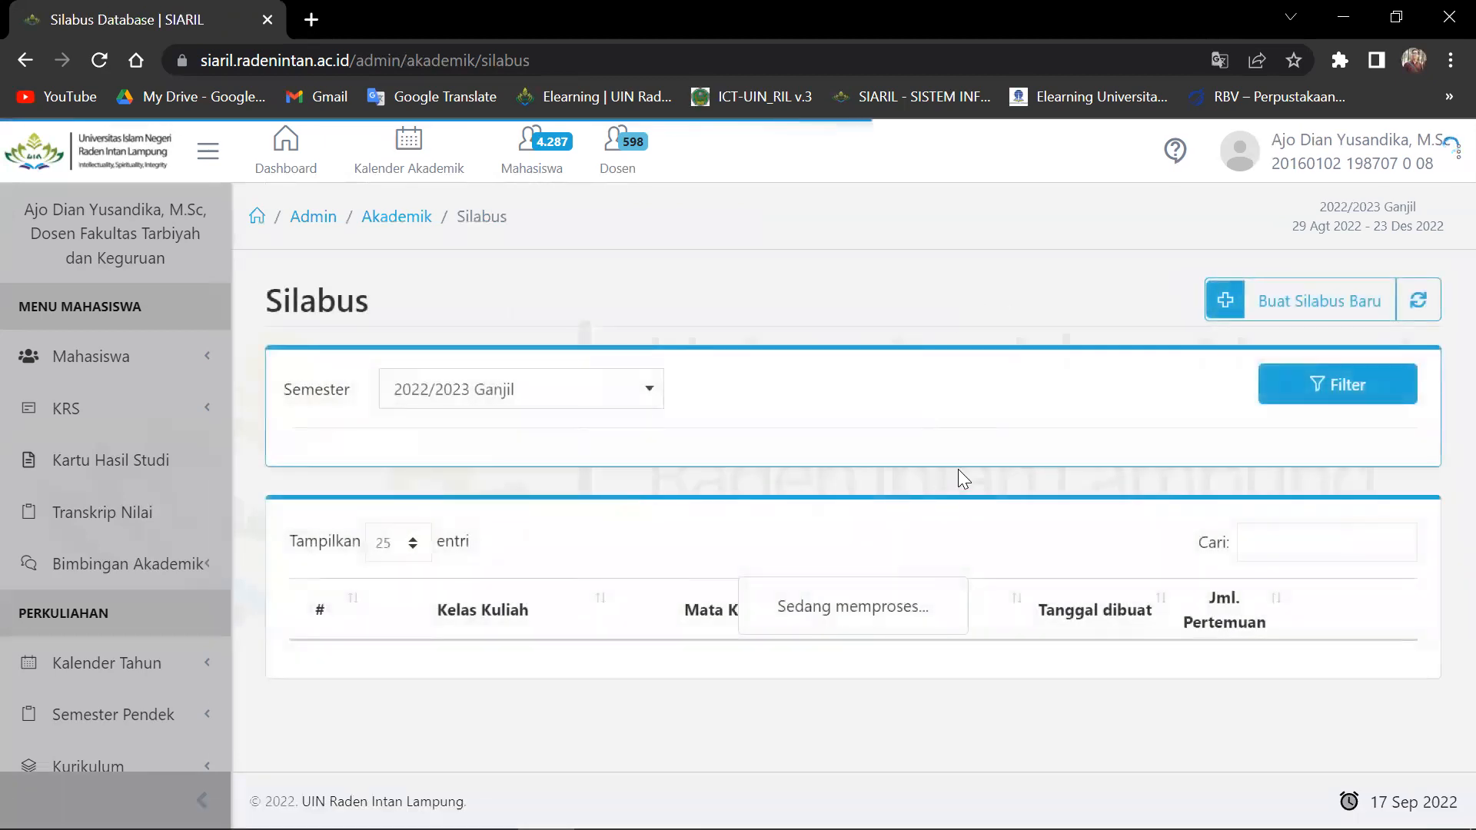
pyautogui.scroll(-2, 1024, 570)
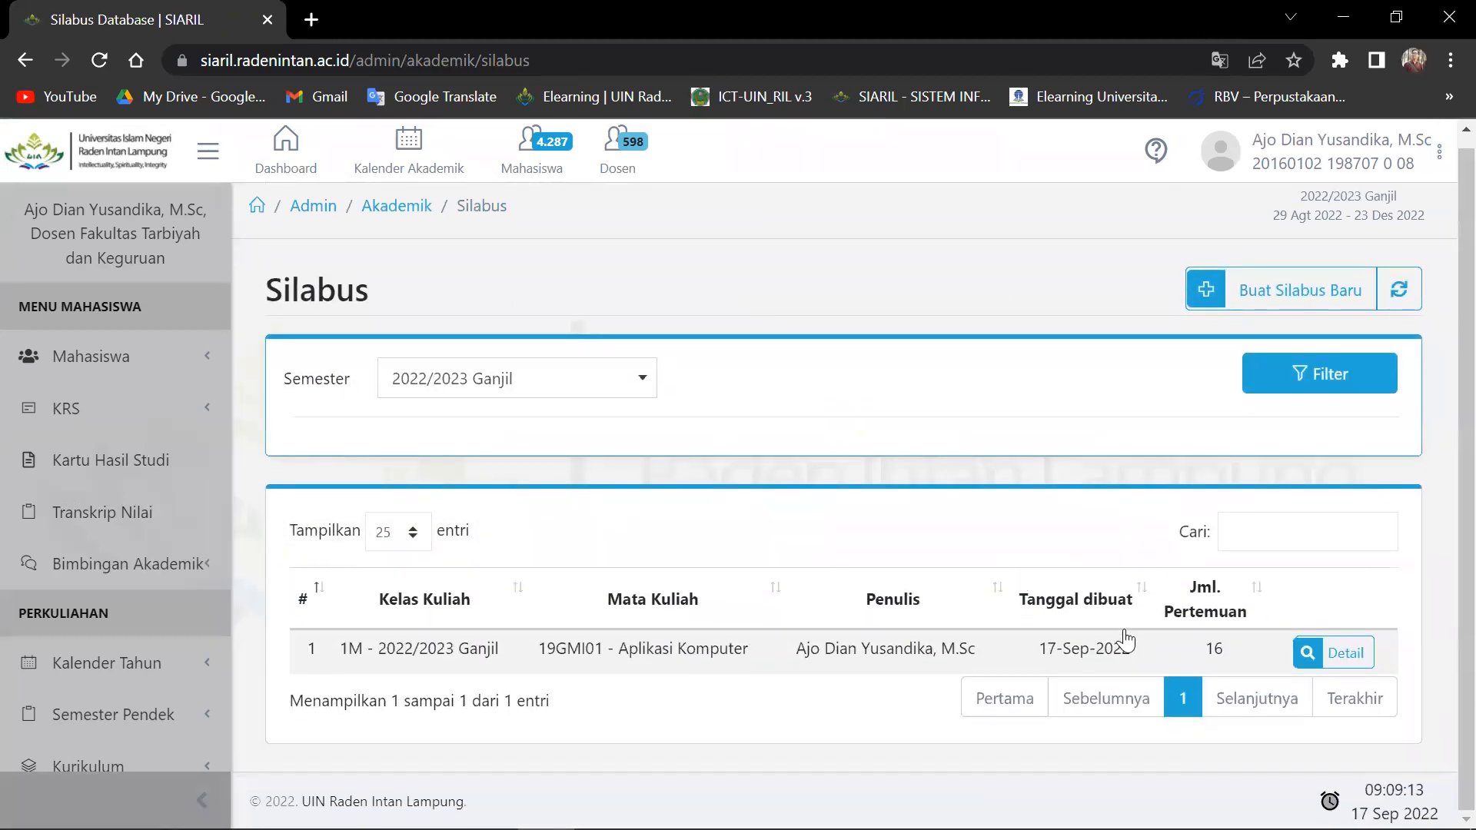
pyautogui.click(1324, 655)
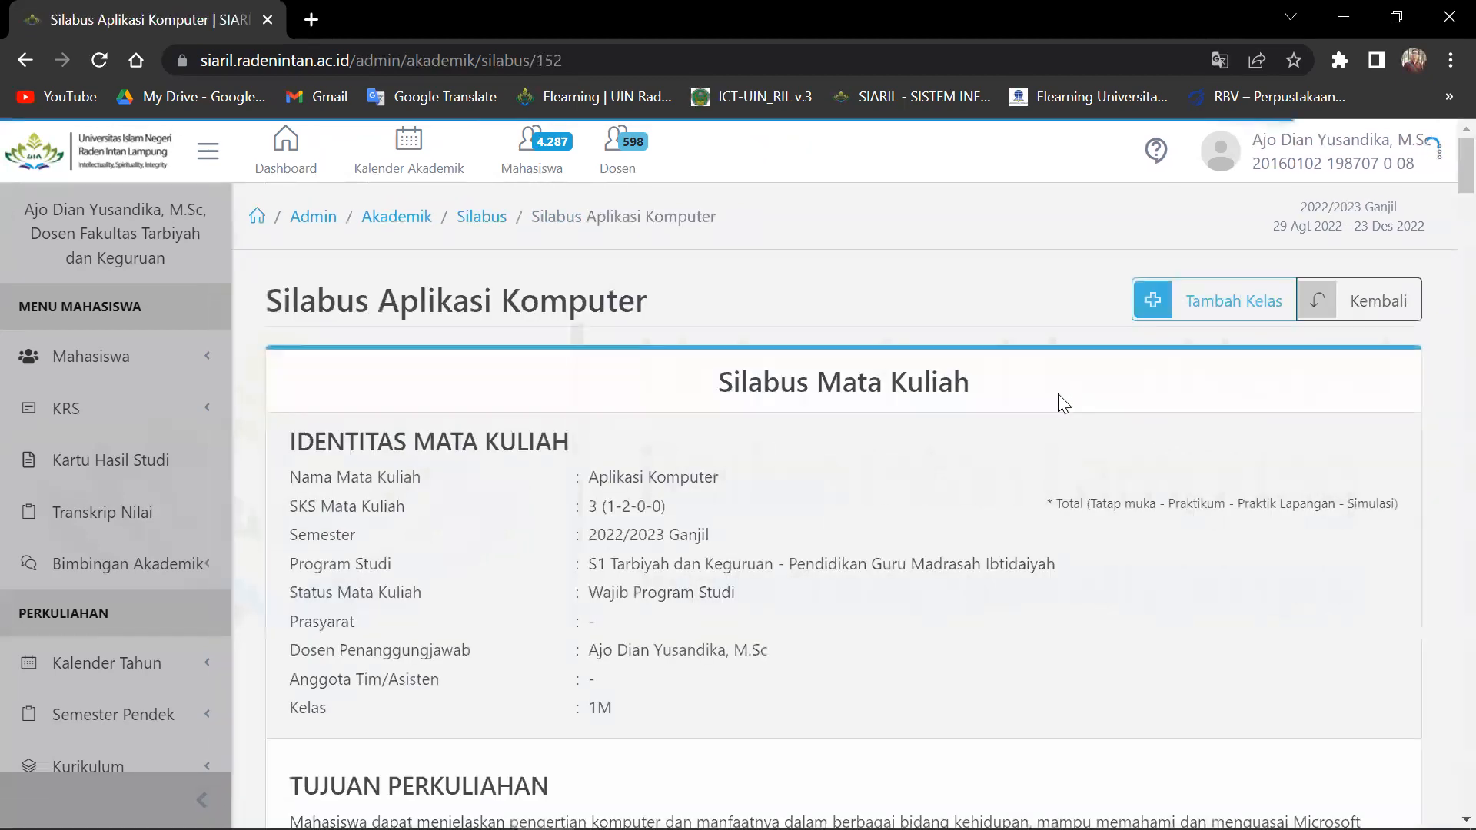
# Review the syllabus's course identity, objectives, activities, assessment criteria and the table of meeting topics down to Pertemuan 16.
pyautogui.scroll(-5, 1058, 393)
pyautogui.scroll(-5, 712, 339)
pyautogui.scroll(7, 544, 375)
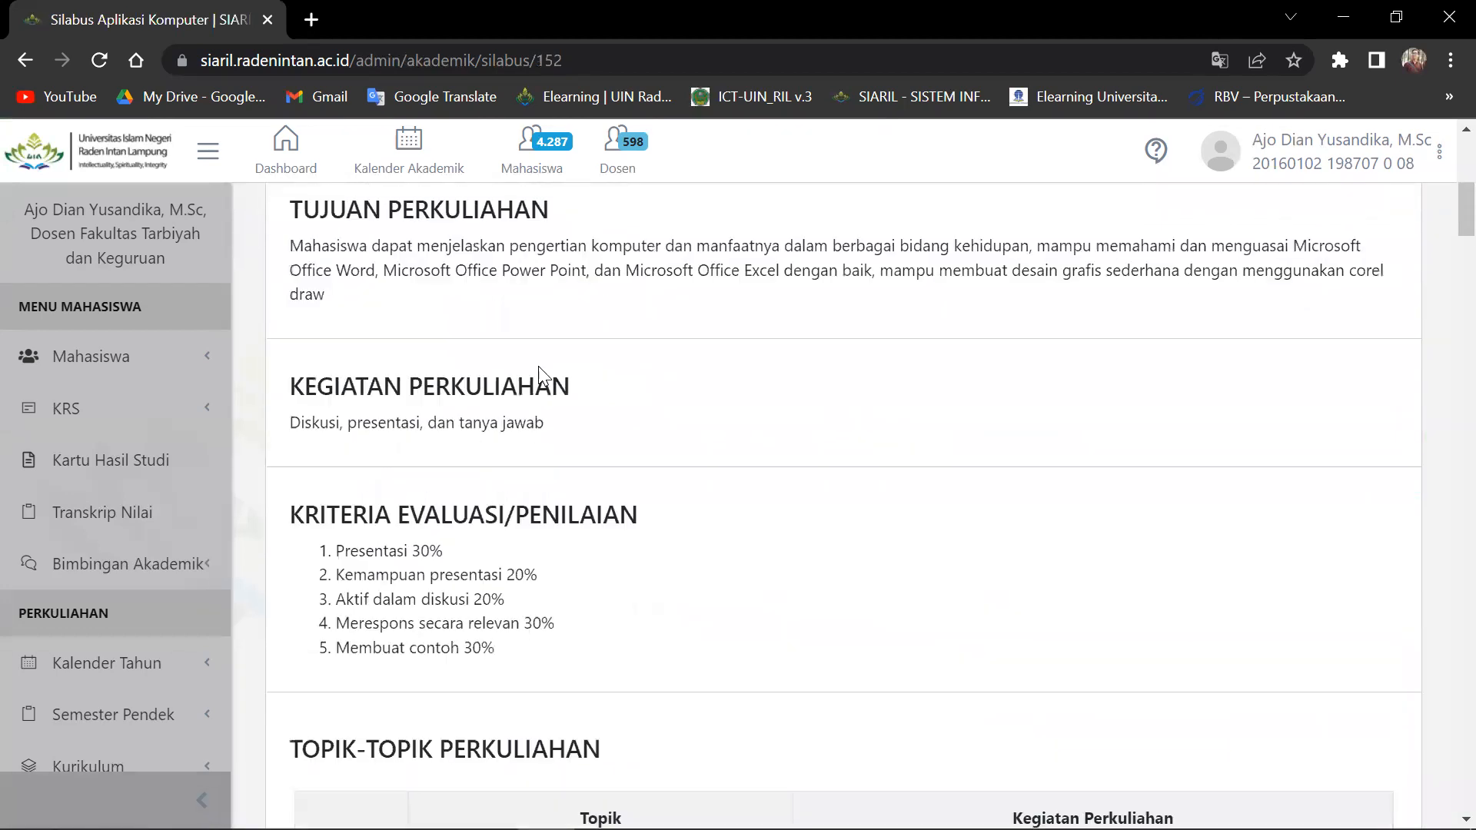
pyautogui.scroll(2, 544, 378)
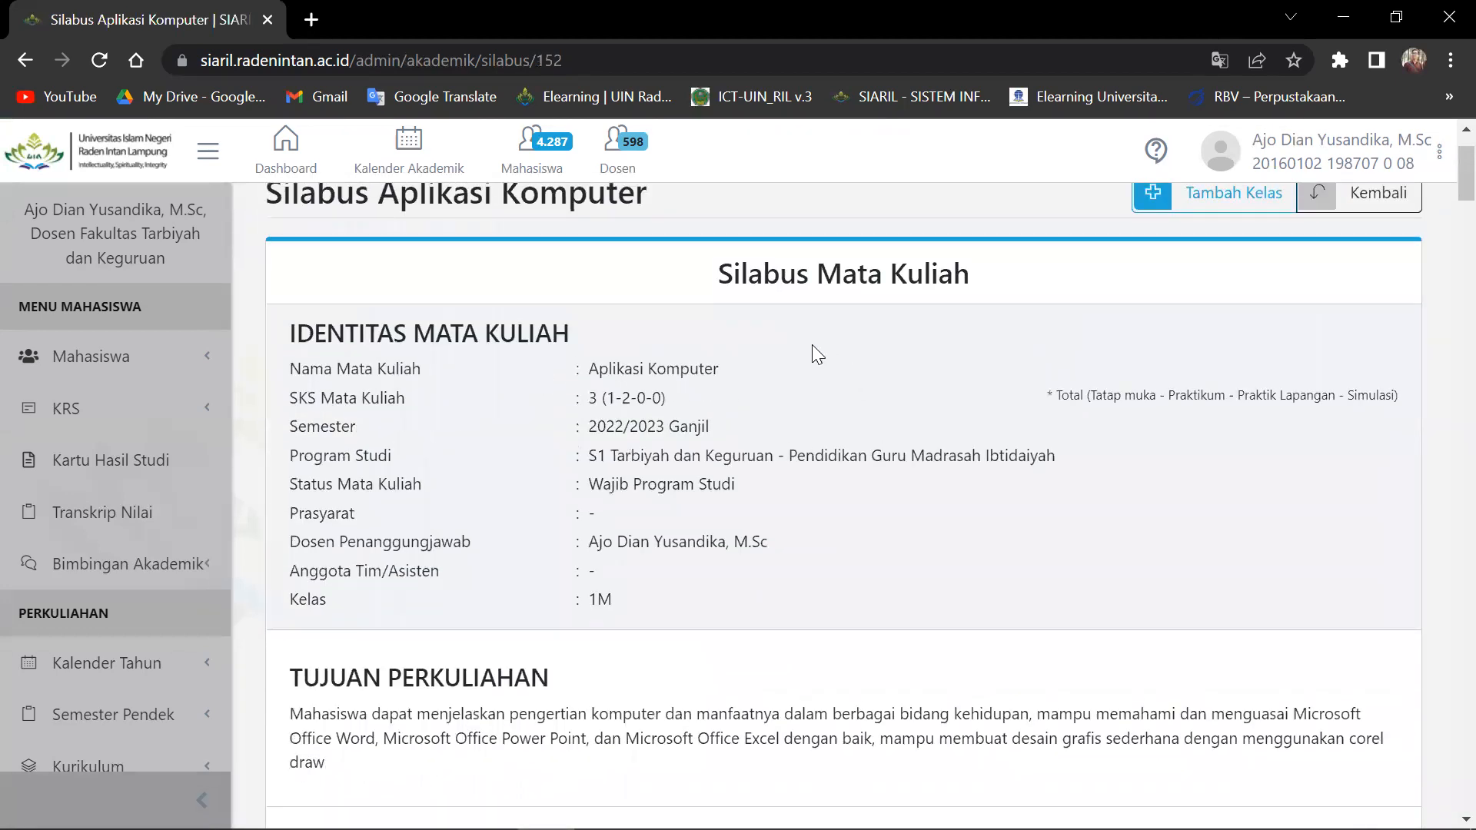
pyautogui.scroll(-4, 606, 594)
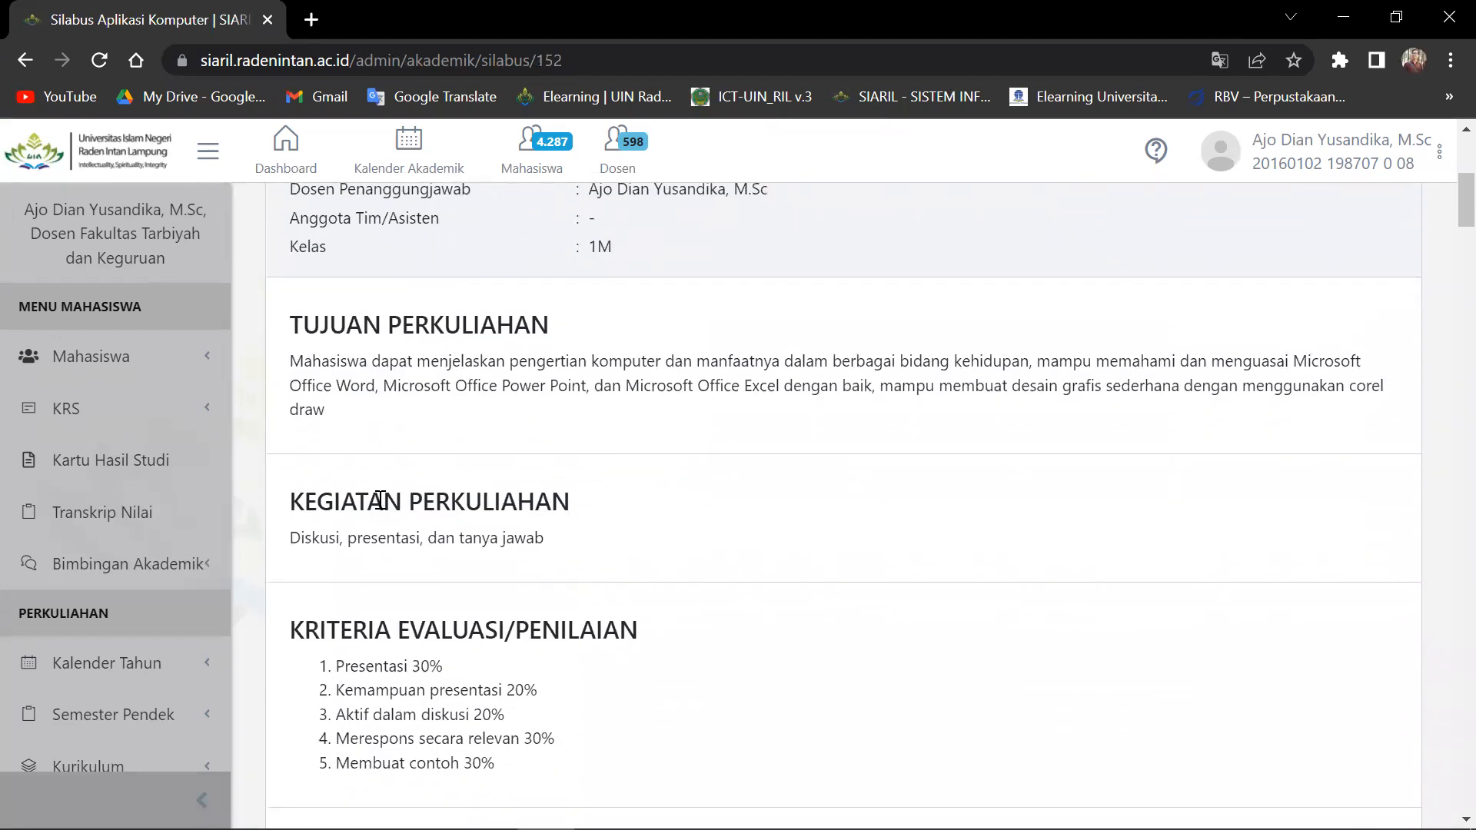
pyautogui.scroll(-3, 388, 511)
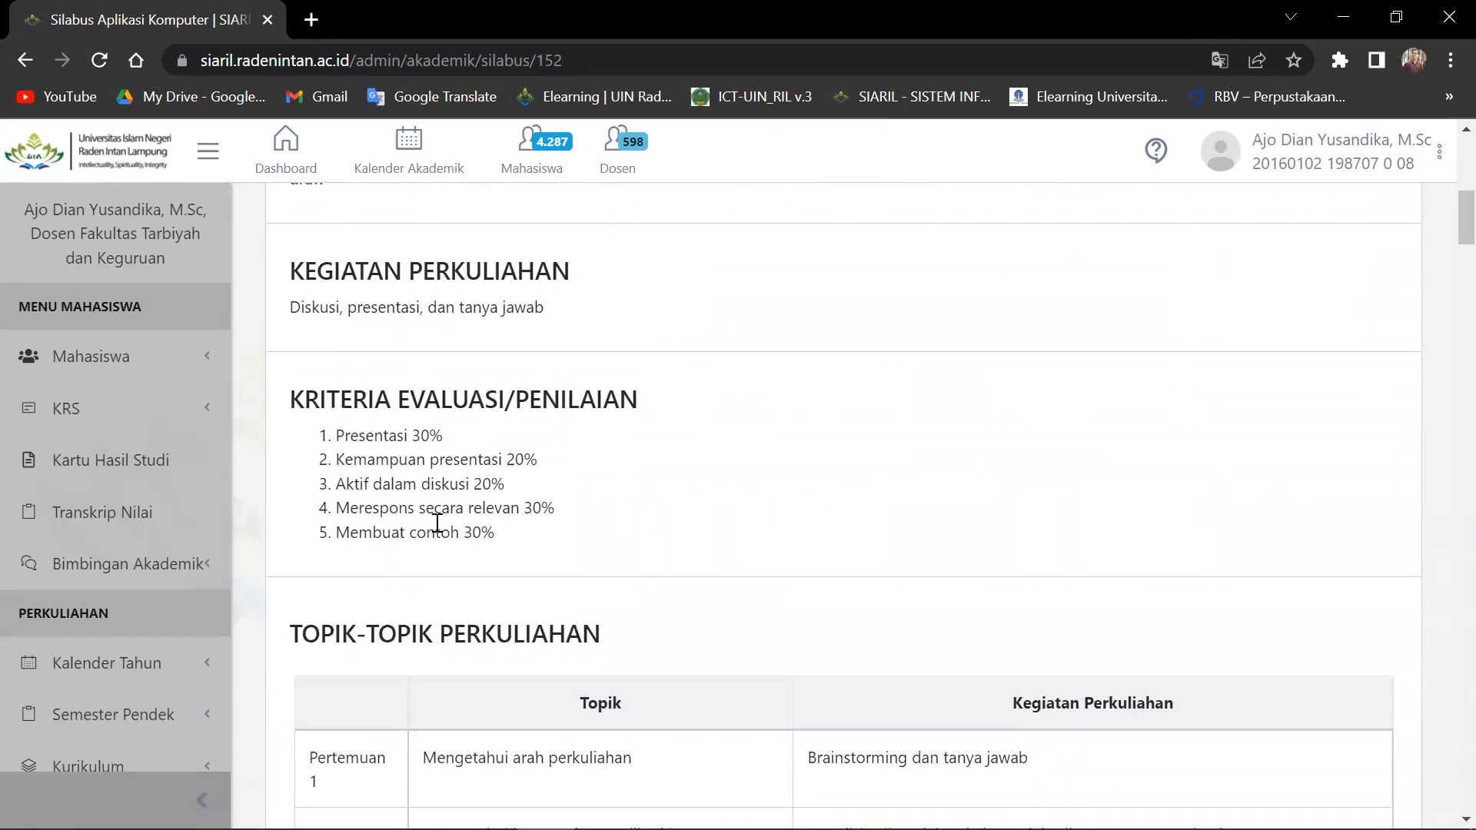
pyautogui.scroll(-5, 437, 523)
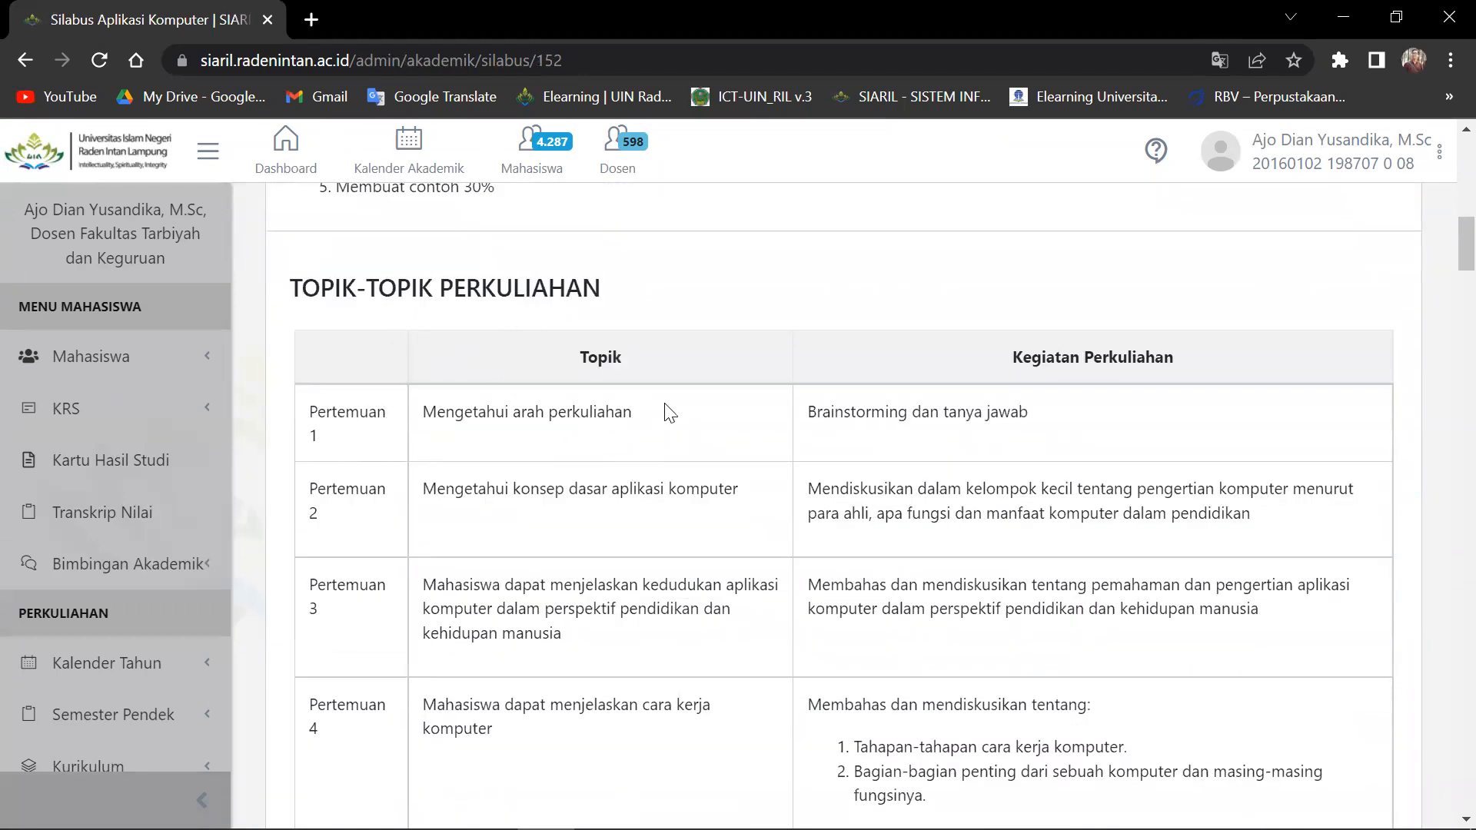
pyautogui.scroll(-15, 850, 379)
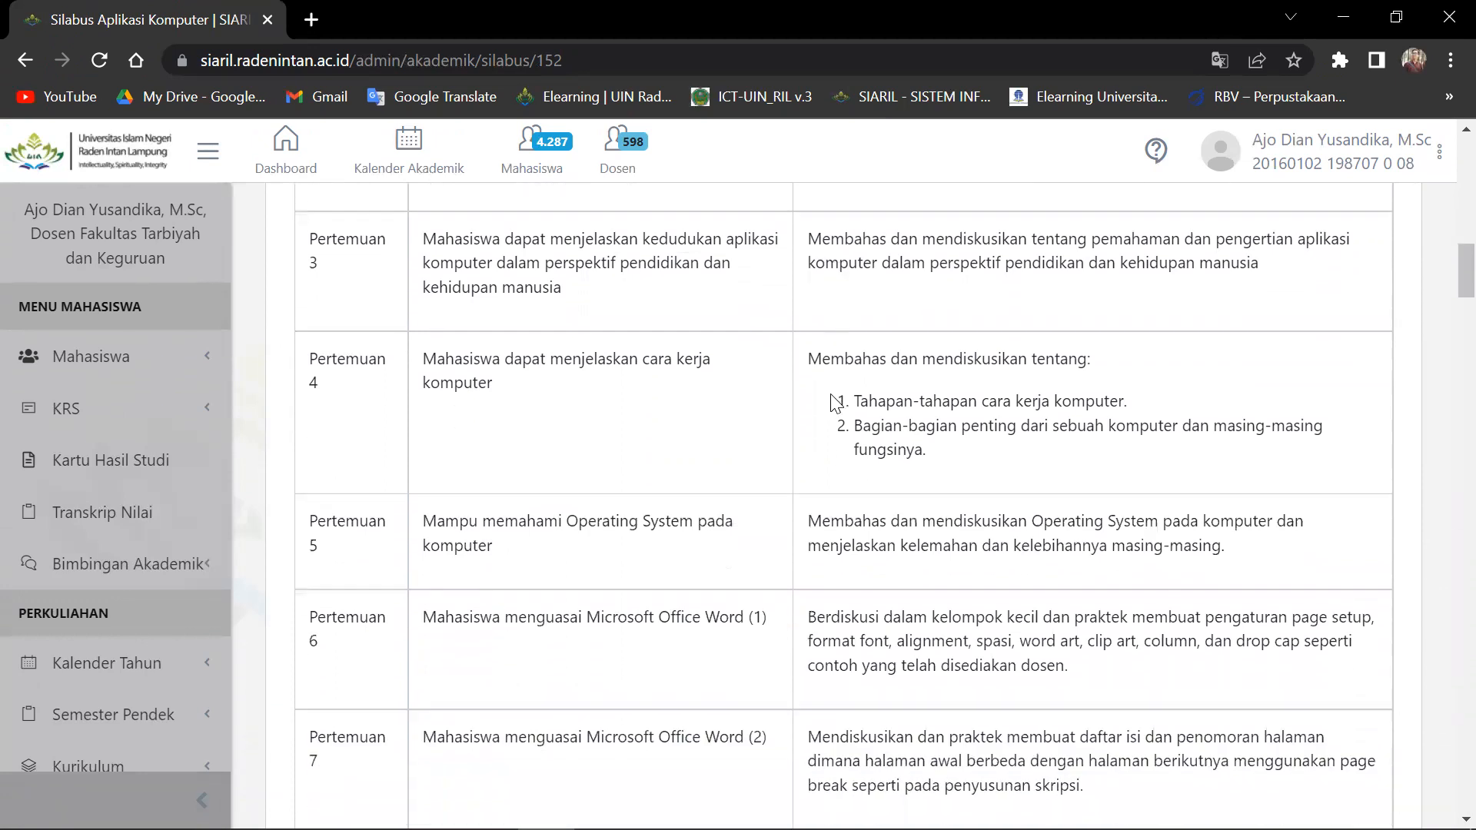
pyautogui.scroll(-7, 834, 406)
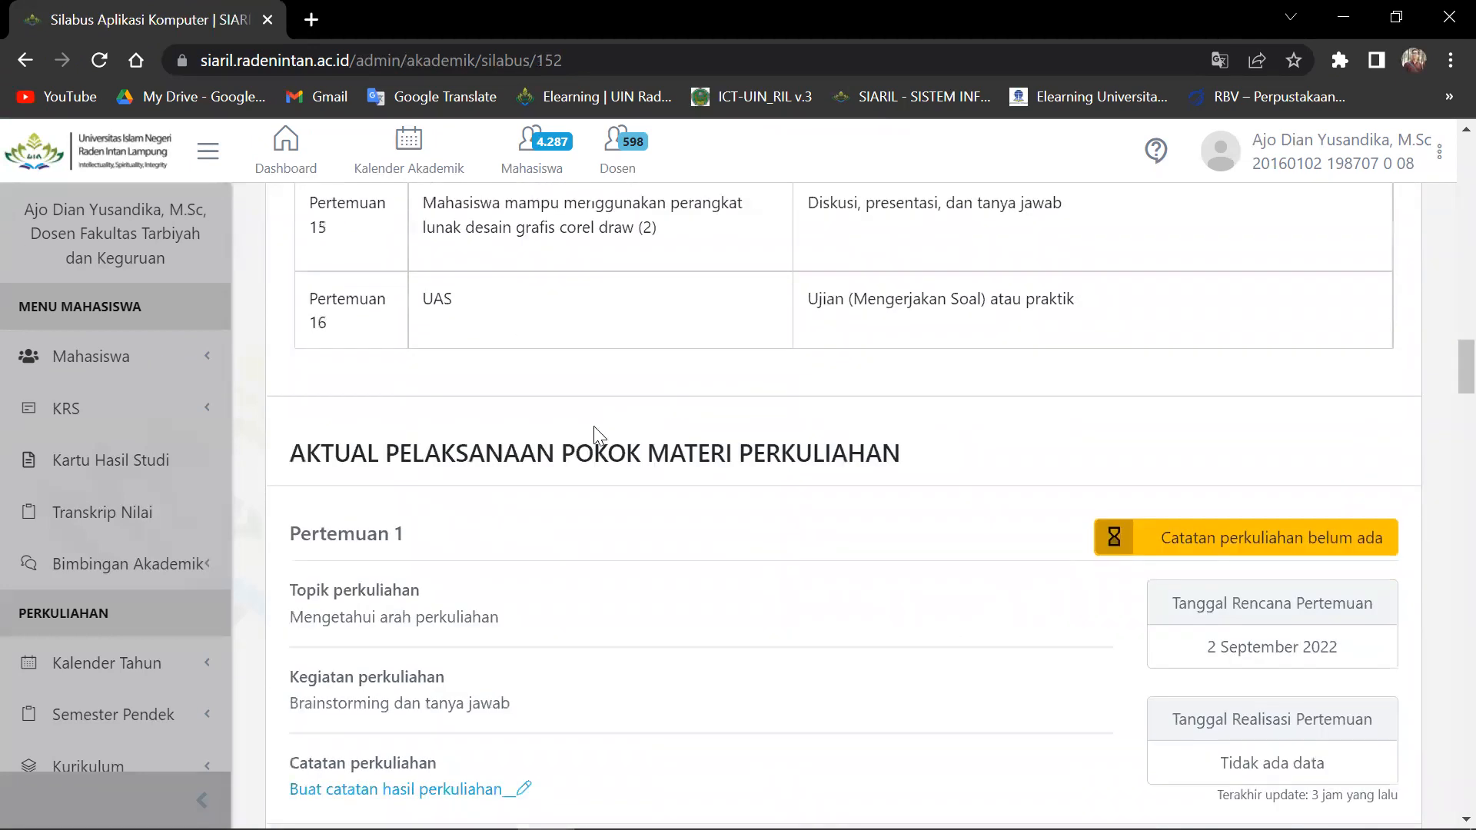
# Examine the topics, lecture notes, and planned and actual dates of the meetings under Aktual Pelaksanaan Pokok Materi Perkuliahan.
pyautogui.scroll(-1, 415, 459)
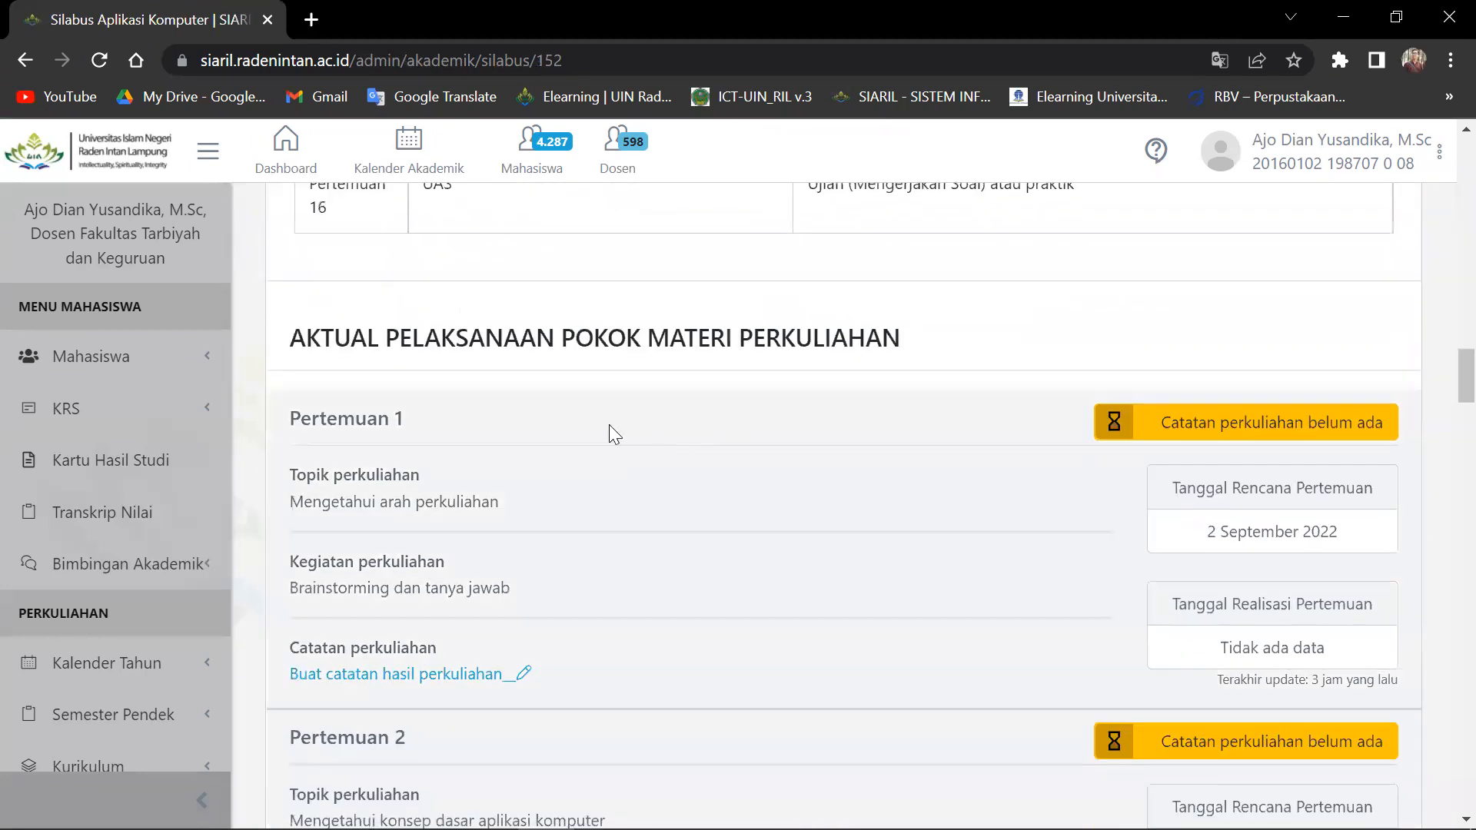
pyautogui.scroll(-3, 367, 427)
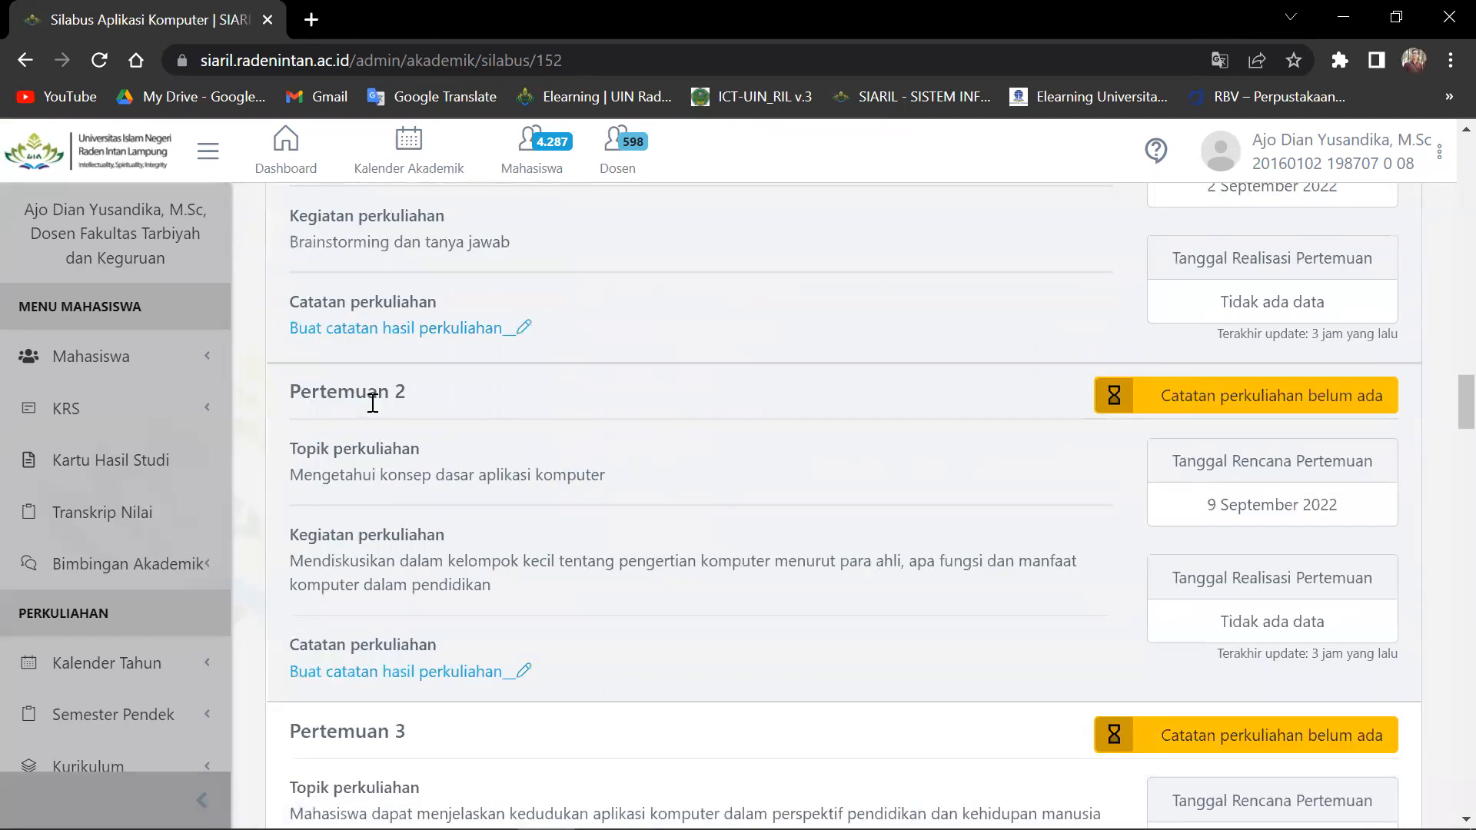
pyautogui.scroll(-6, 355, 502)
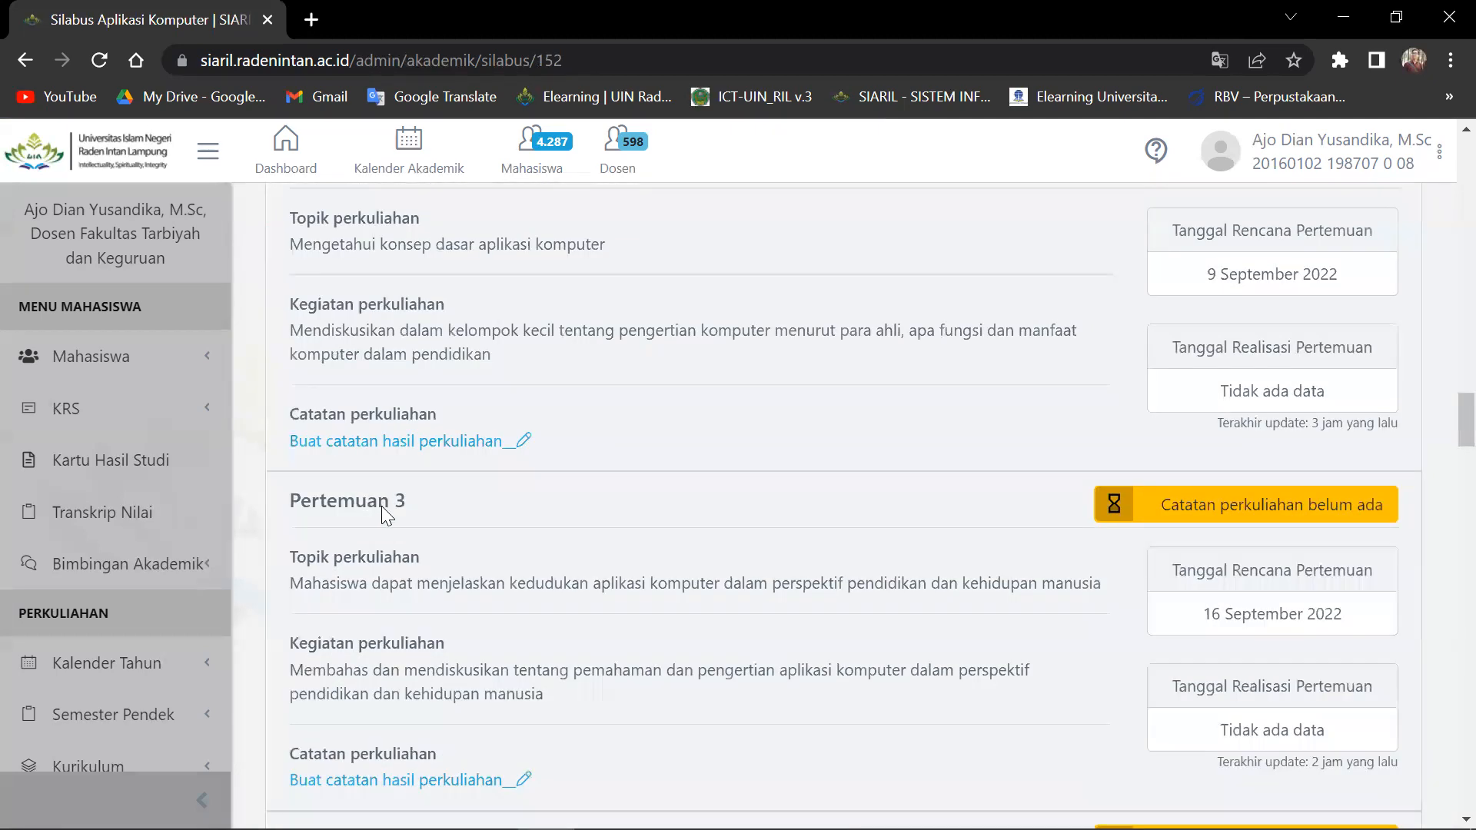
pyautogui.scroll(-9, 1141, 458)
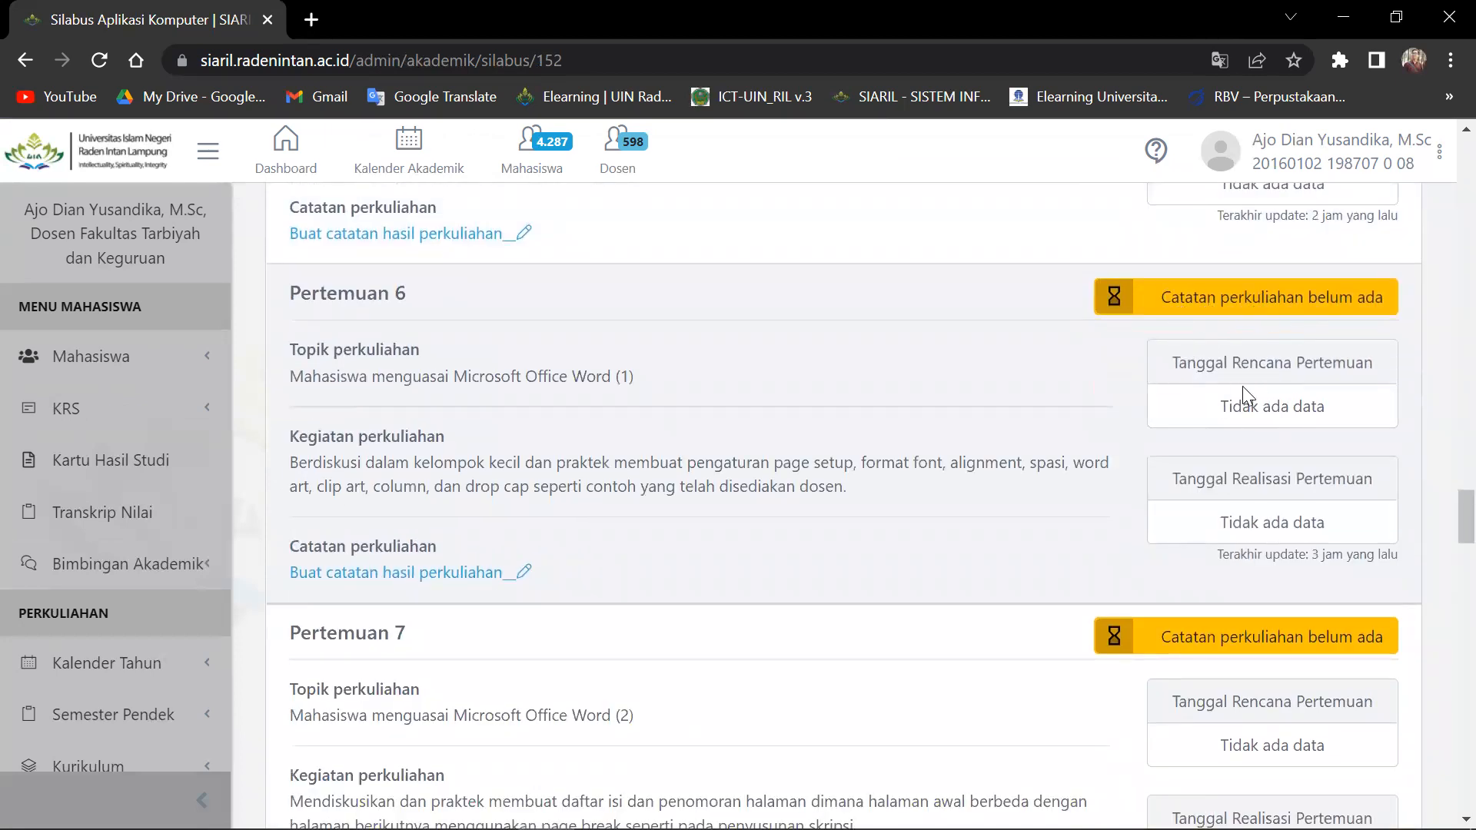
pyautogui.scroll(6, 1317, 406)
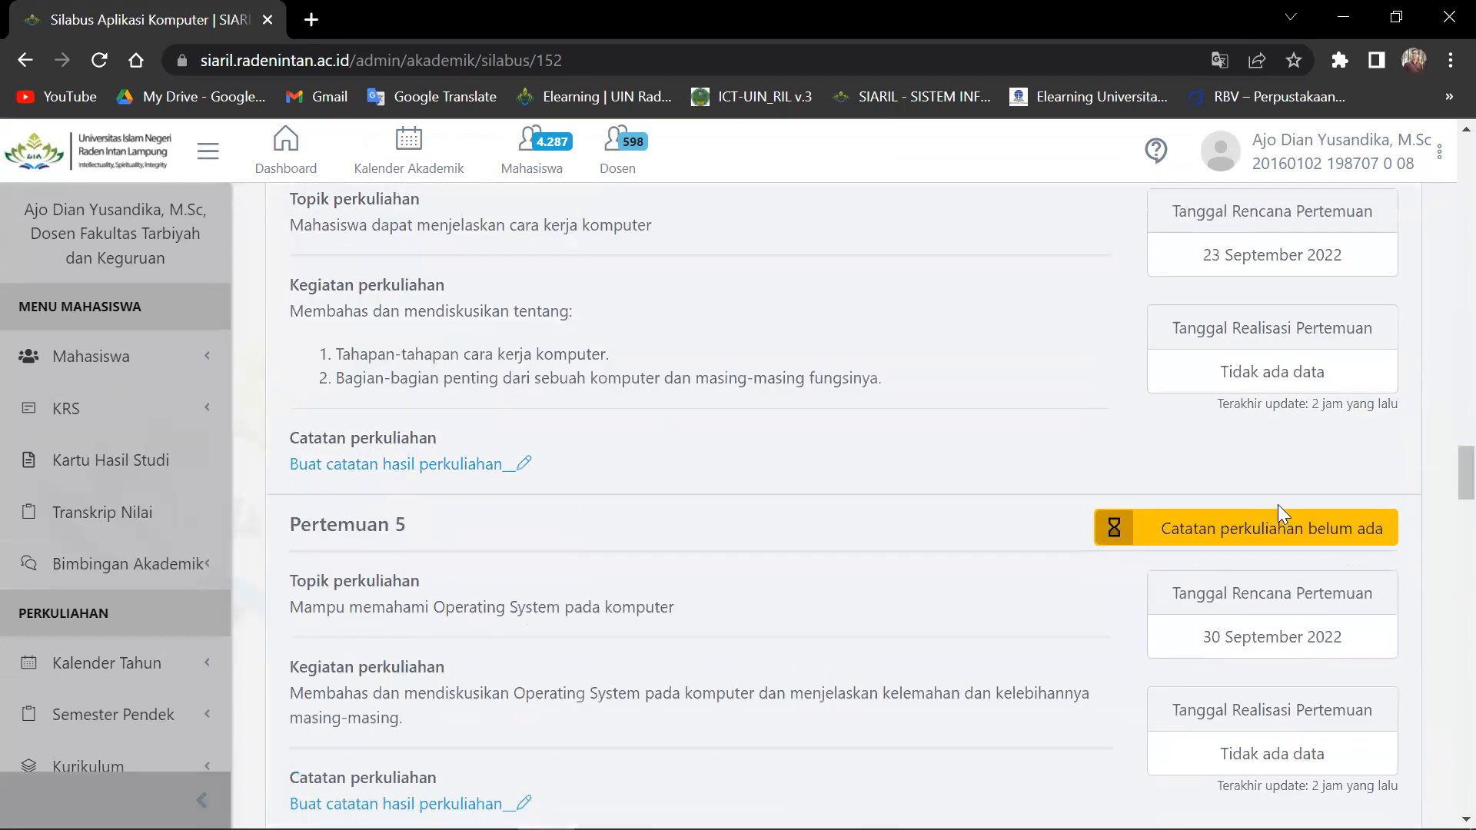
pyautogui.scroll(-1, 1278, 505)
pyautogui.scroll(4, 1247, 496)
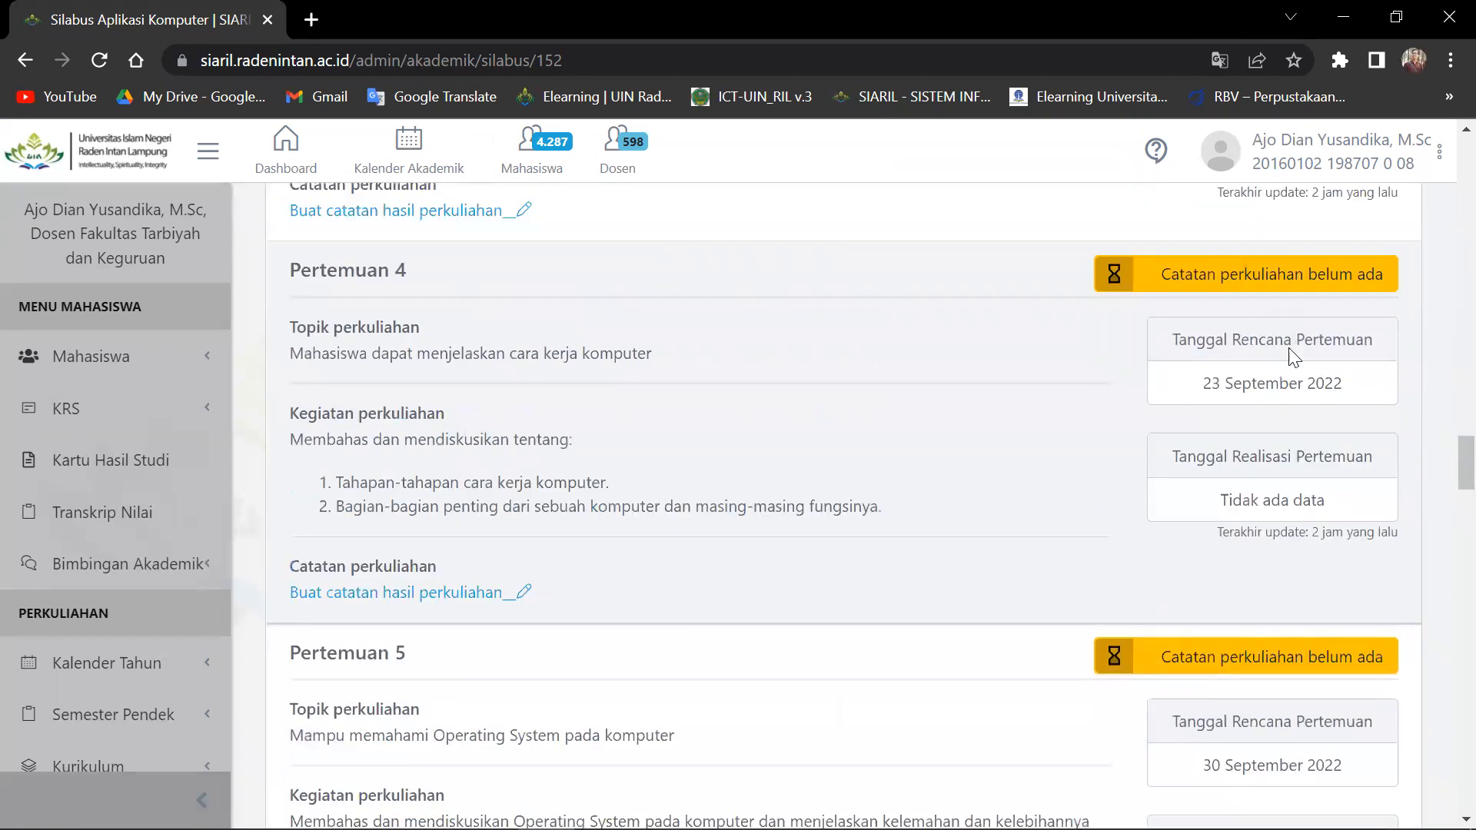
pyautogui.scroll(3, 1253, 430)
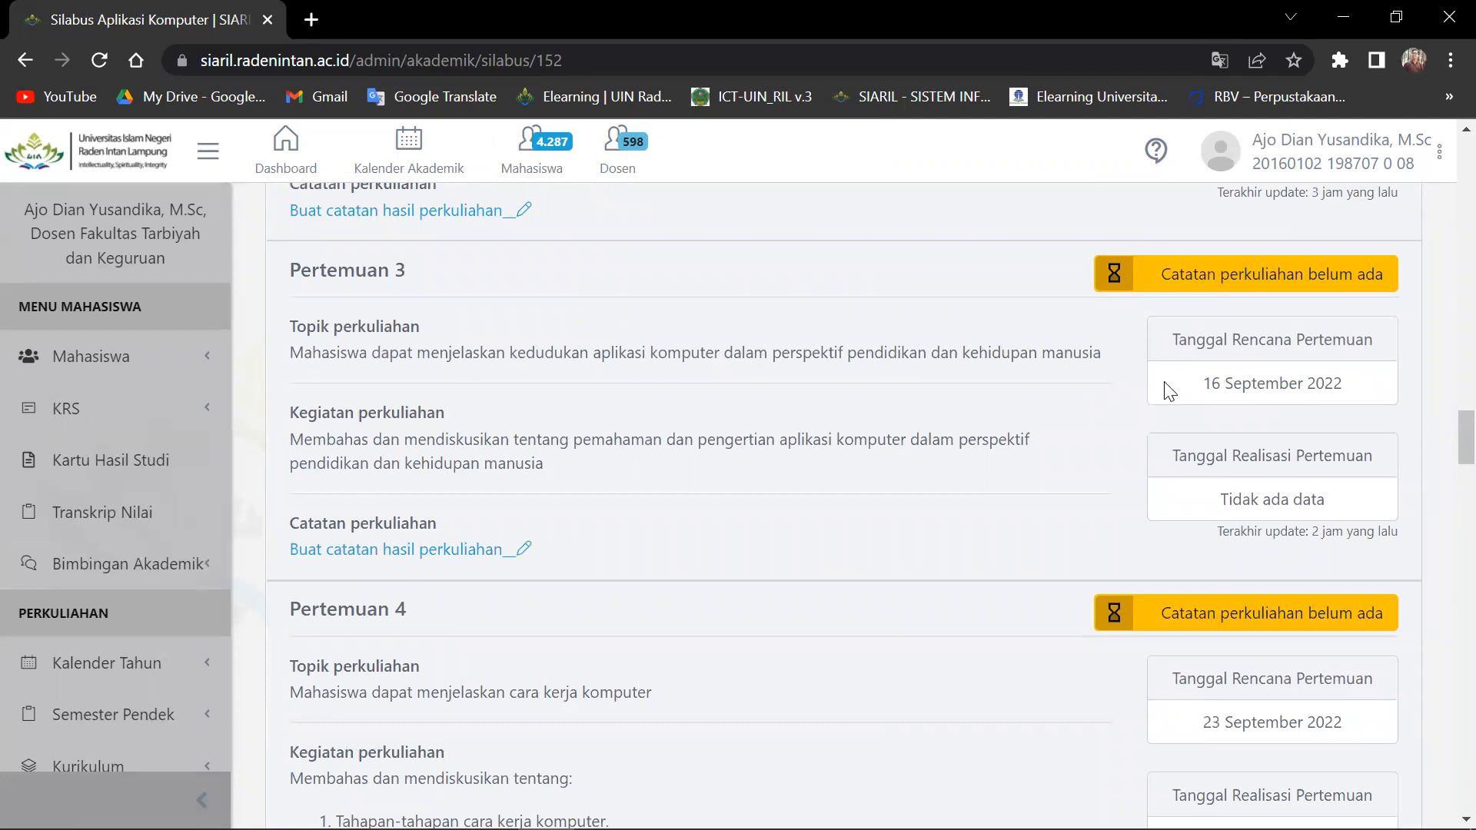
pyautogui.scroll(3, 1179, 382)
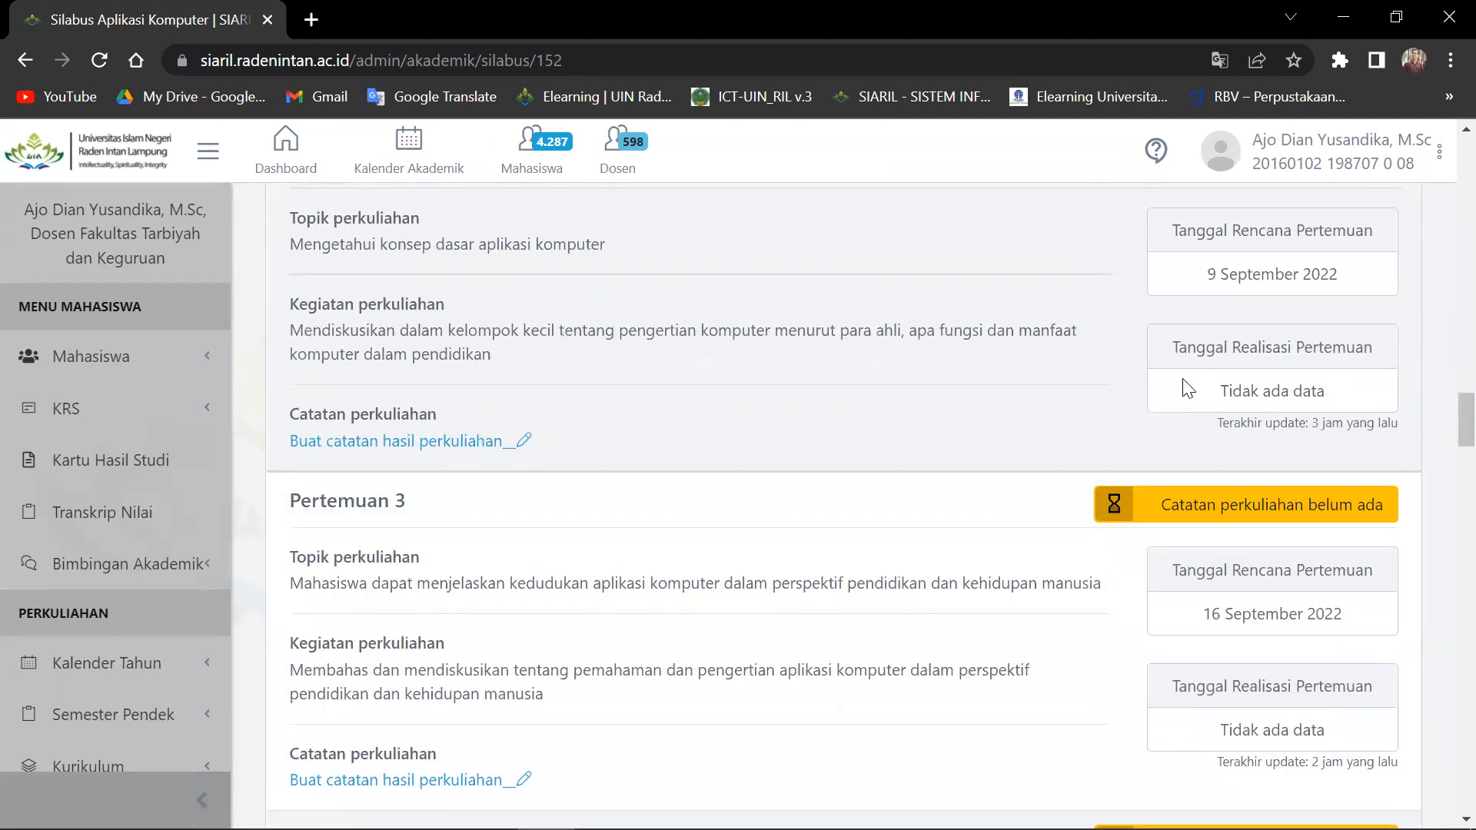
pyautogui.scroll(-20, 1197, 456)
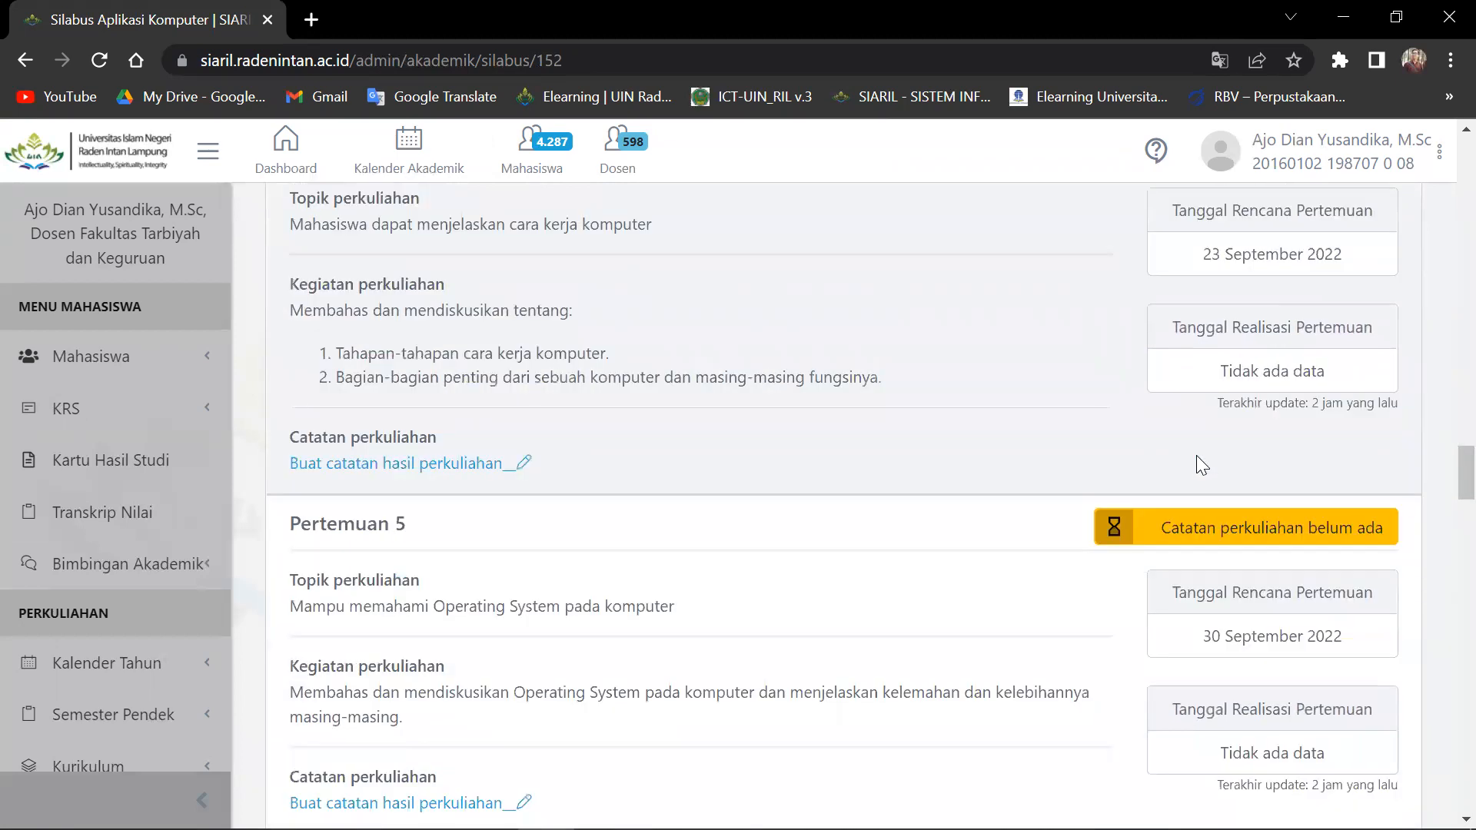
pyautogui.scroll(-10, 1196, 455)
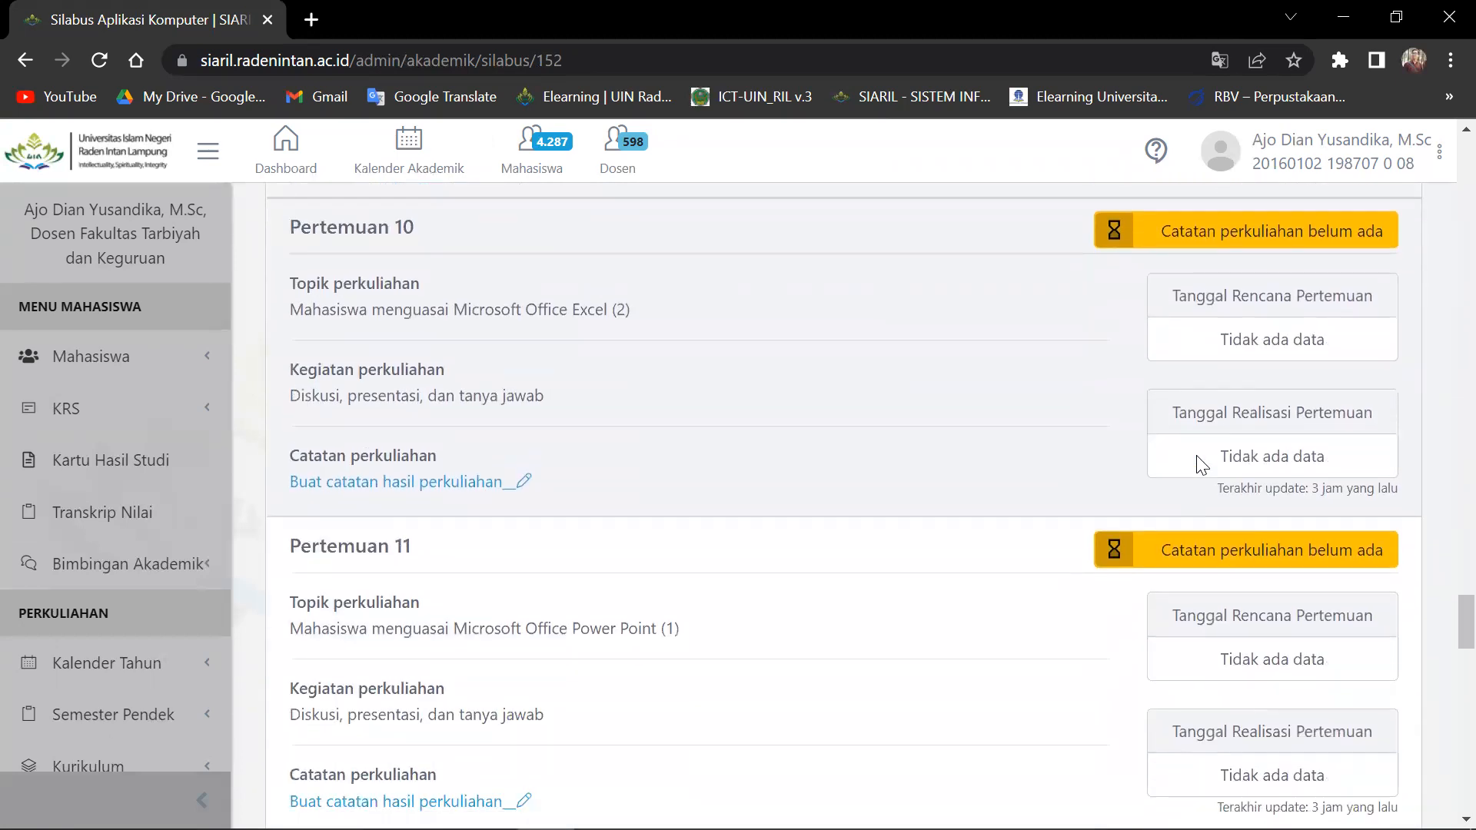
pyautogui.scroll(-10, 1196, 462)
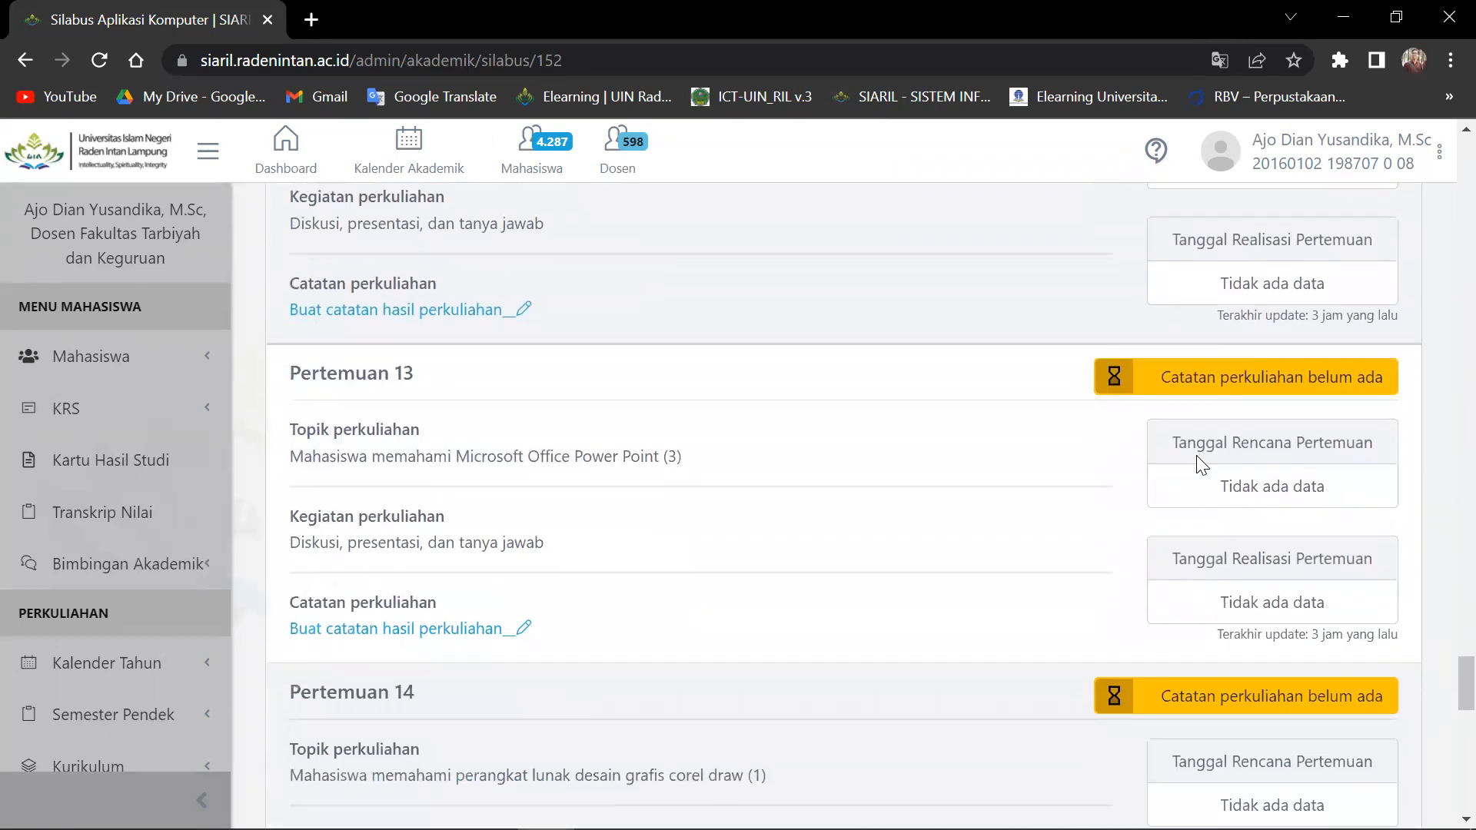
# Add class 1K of Aplikasi Komputer to the syllabus with Tambah Kelas and save it.
pyautogui.scroll(20, 1197, 465)
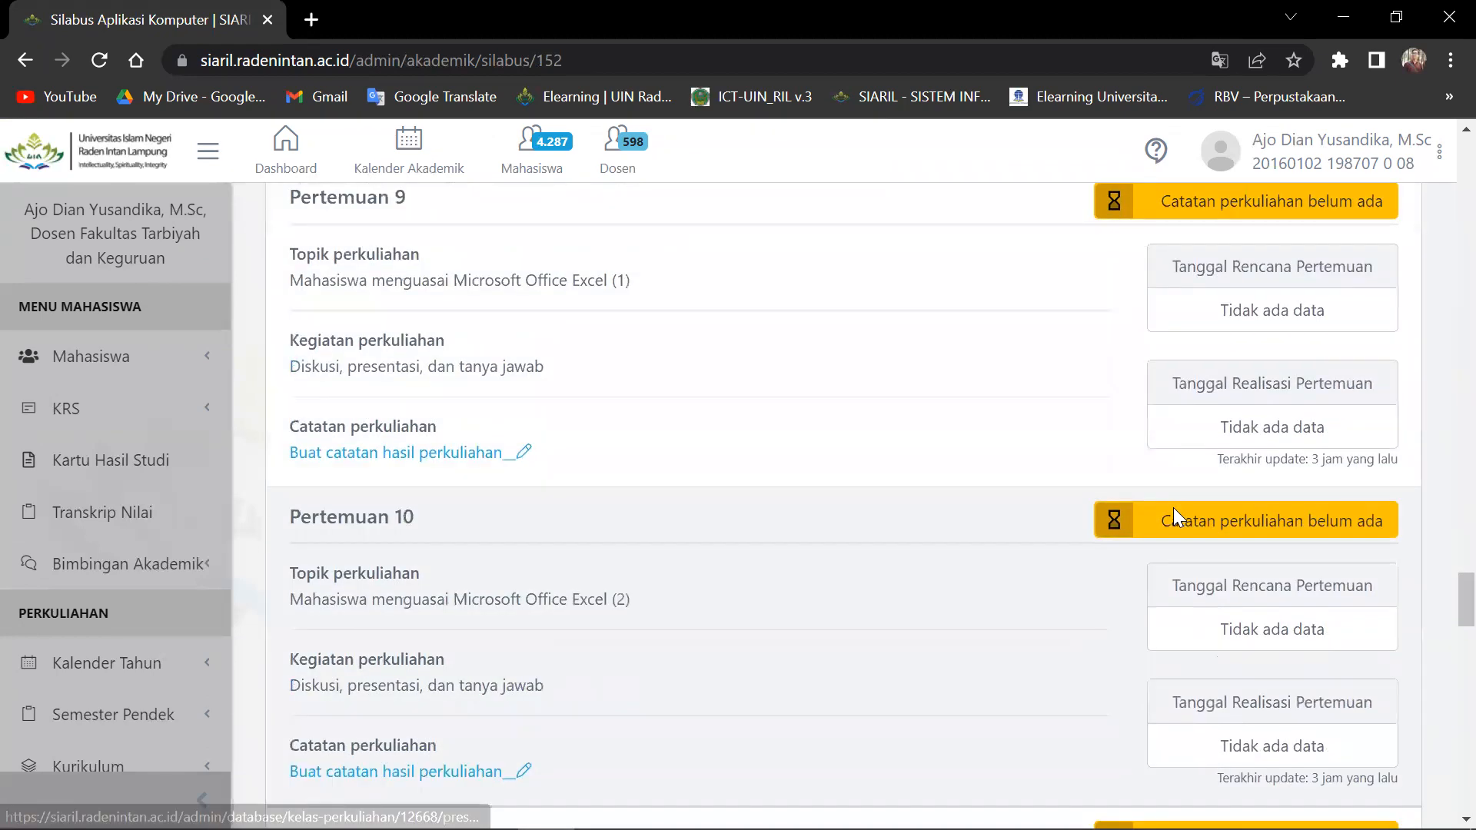
pyautogui.scroll(20, 1177, 516)
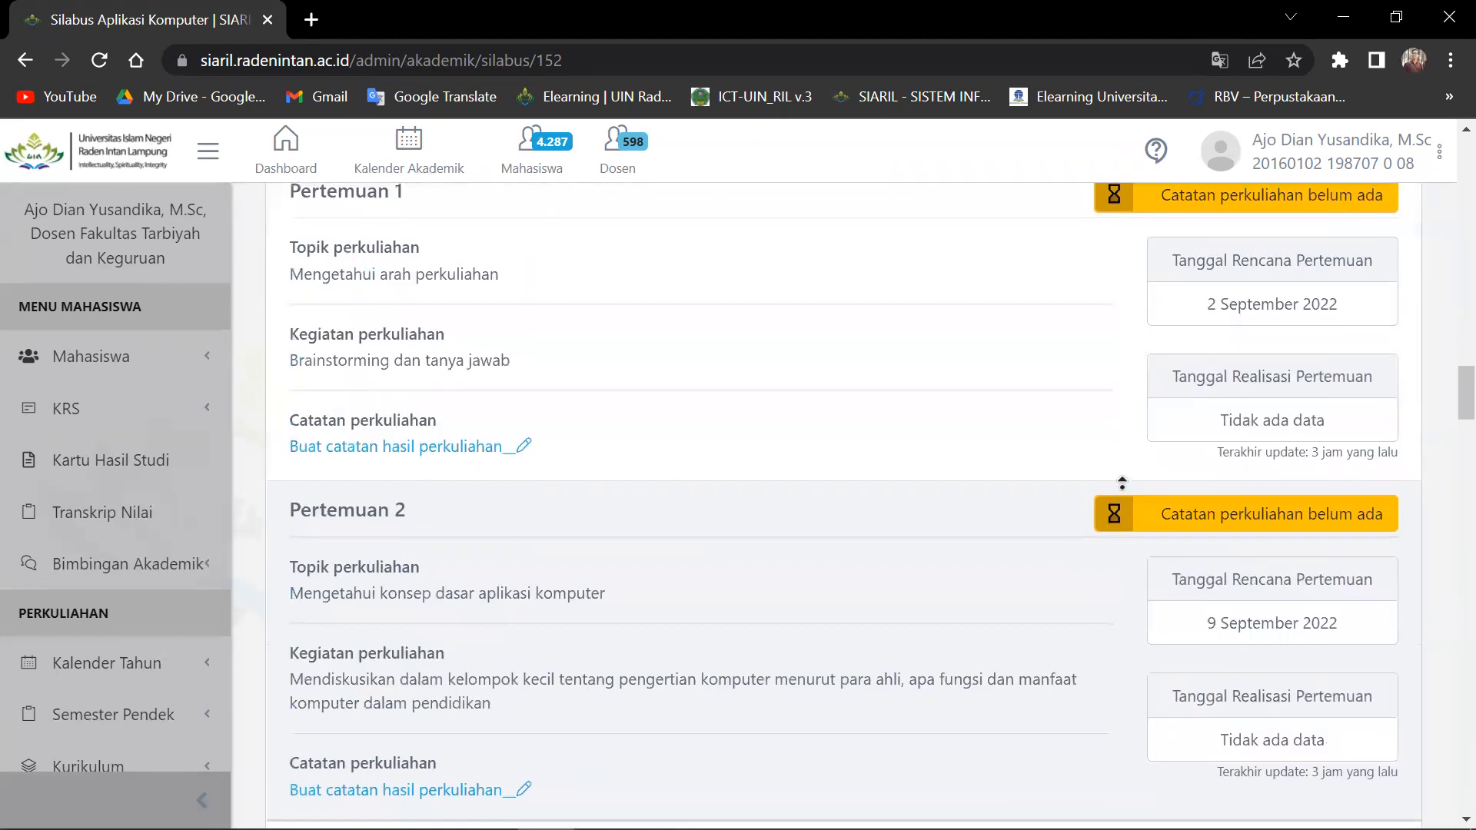
pyautogui.scroll(20, 1401, 407)
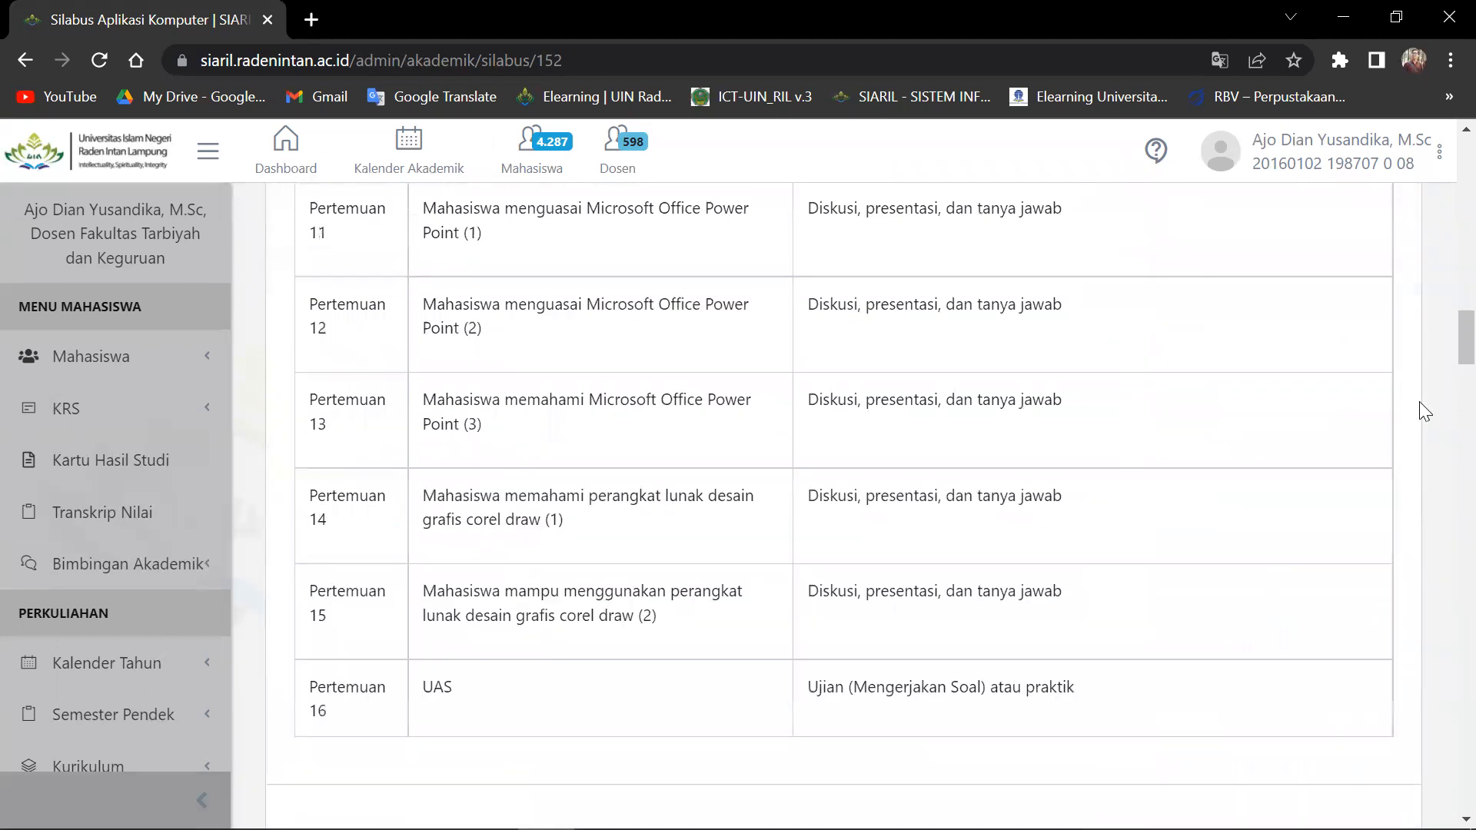
pyautogui.scroll(12, 1419, 401)
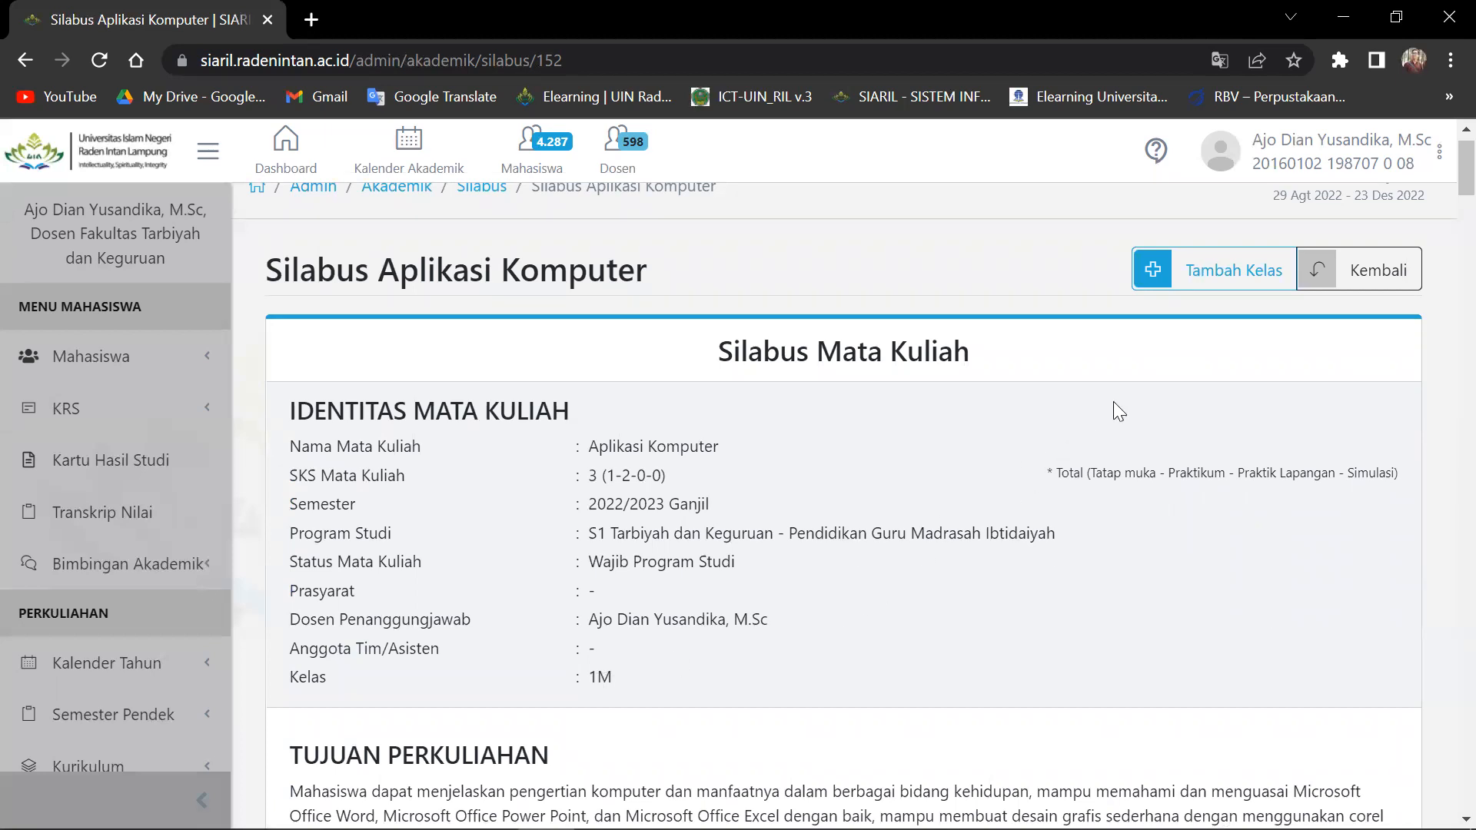
pyautogui.click(1226, 276)
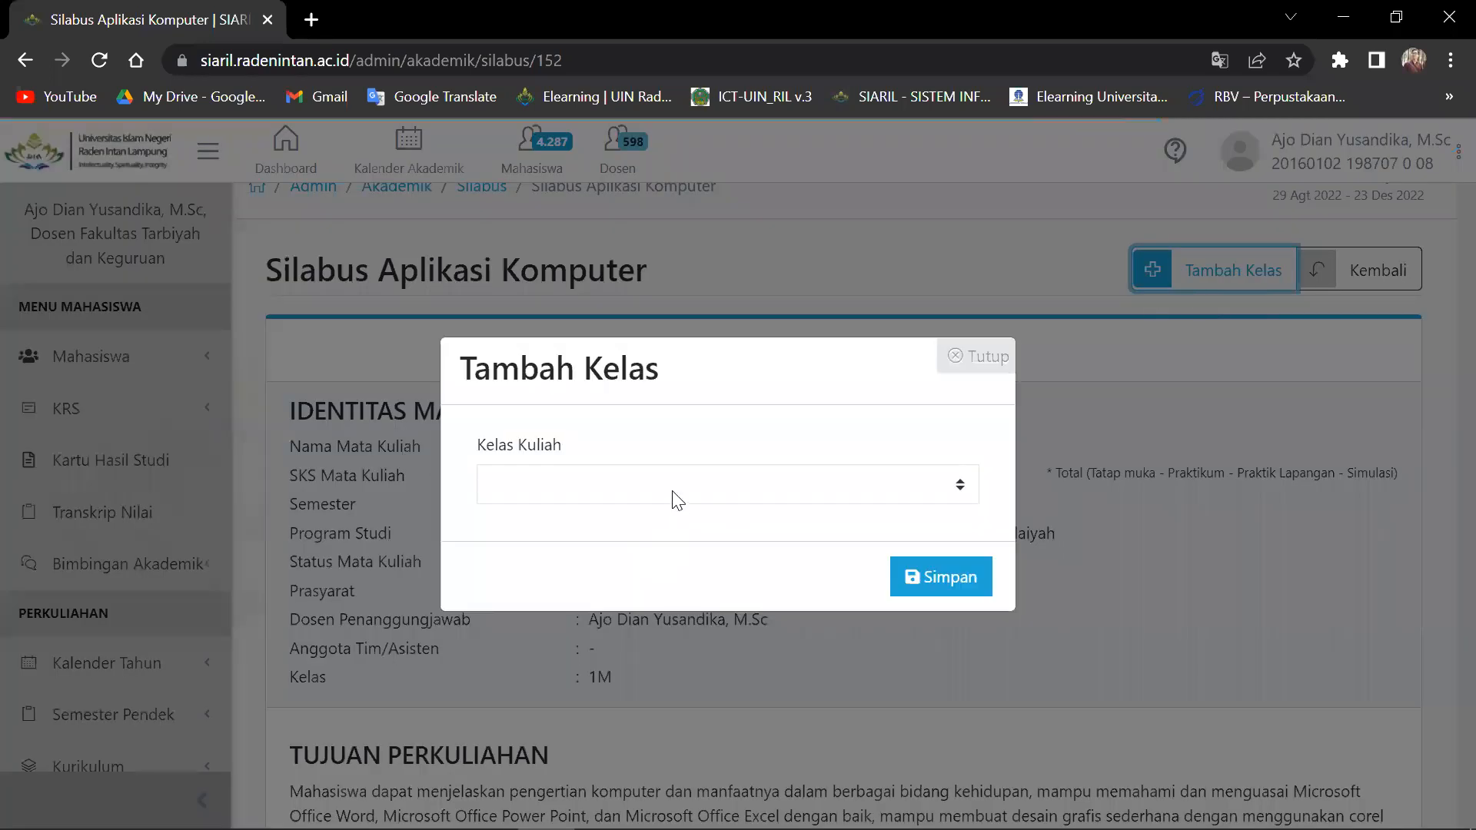
pyautogui.click(666, 496)
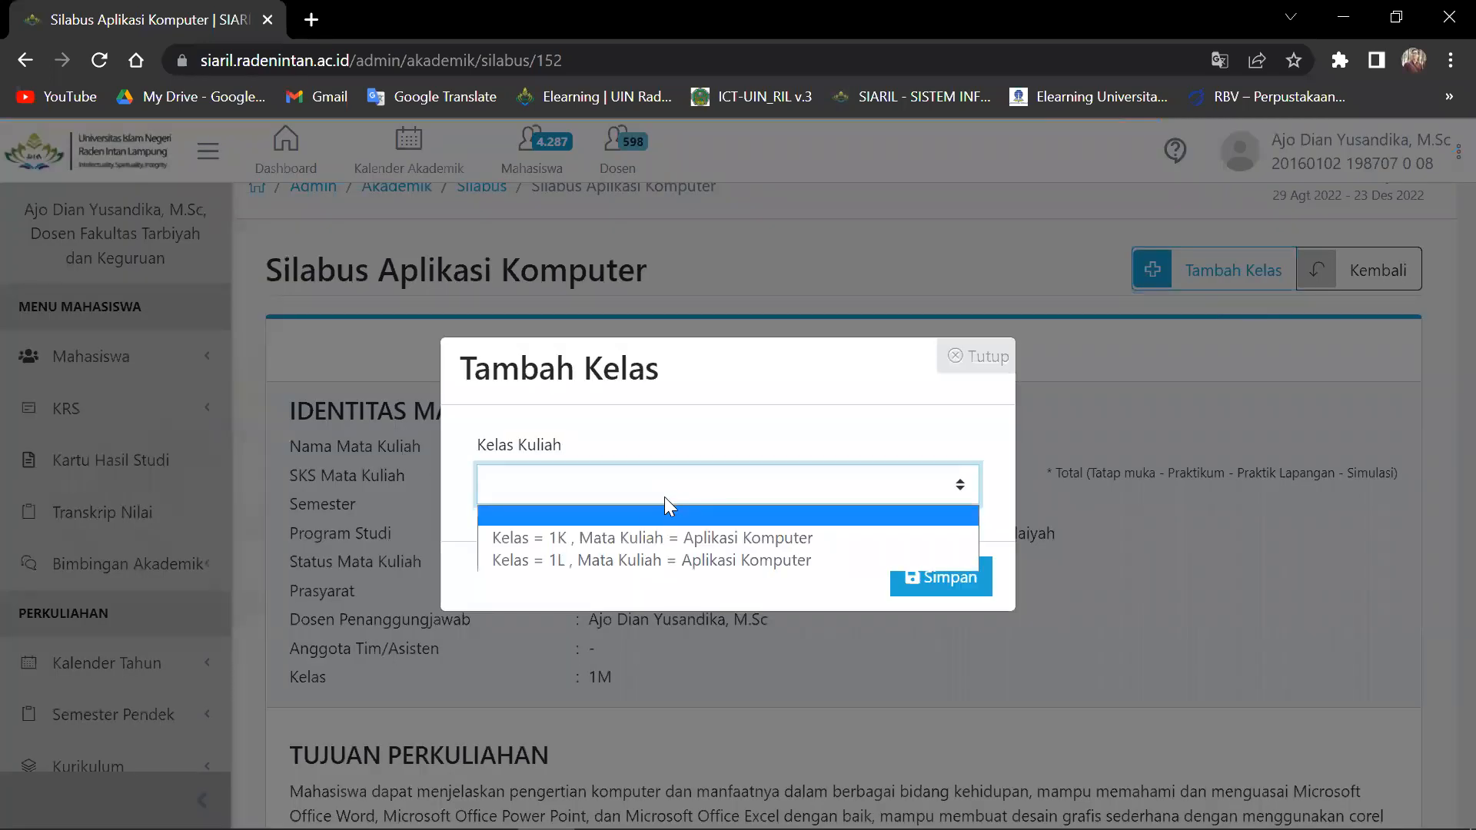
pyautogui.click(609, 534)
pyautogui.click(928, 582)
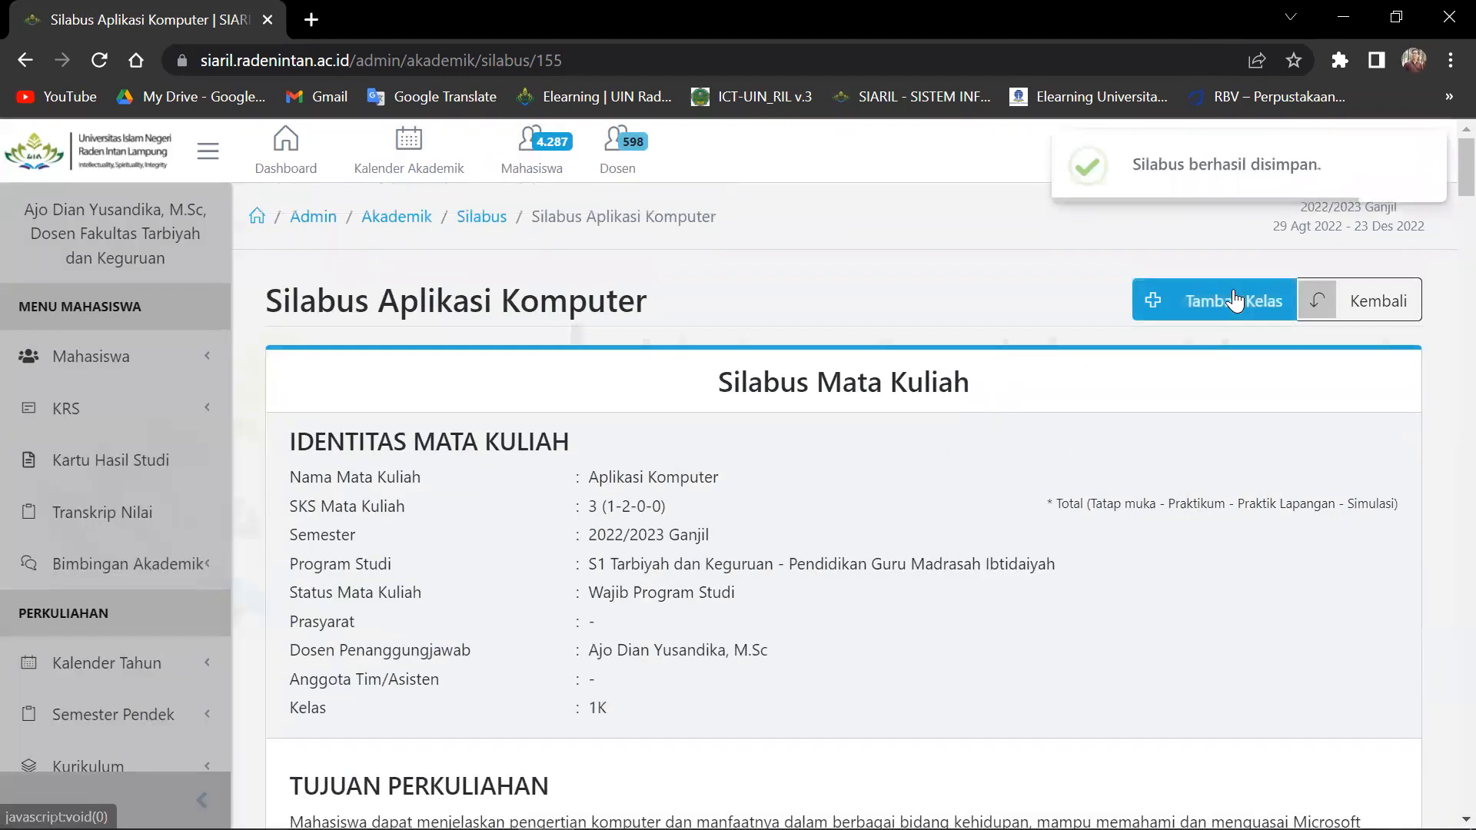
# Add class 1L of Aplikasi Komputer to the syllabus with Tambah Kelas and save it.
pyautogui.click(1233, 300)
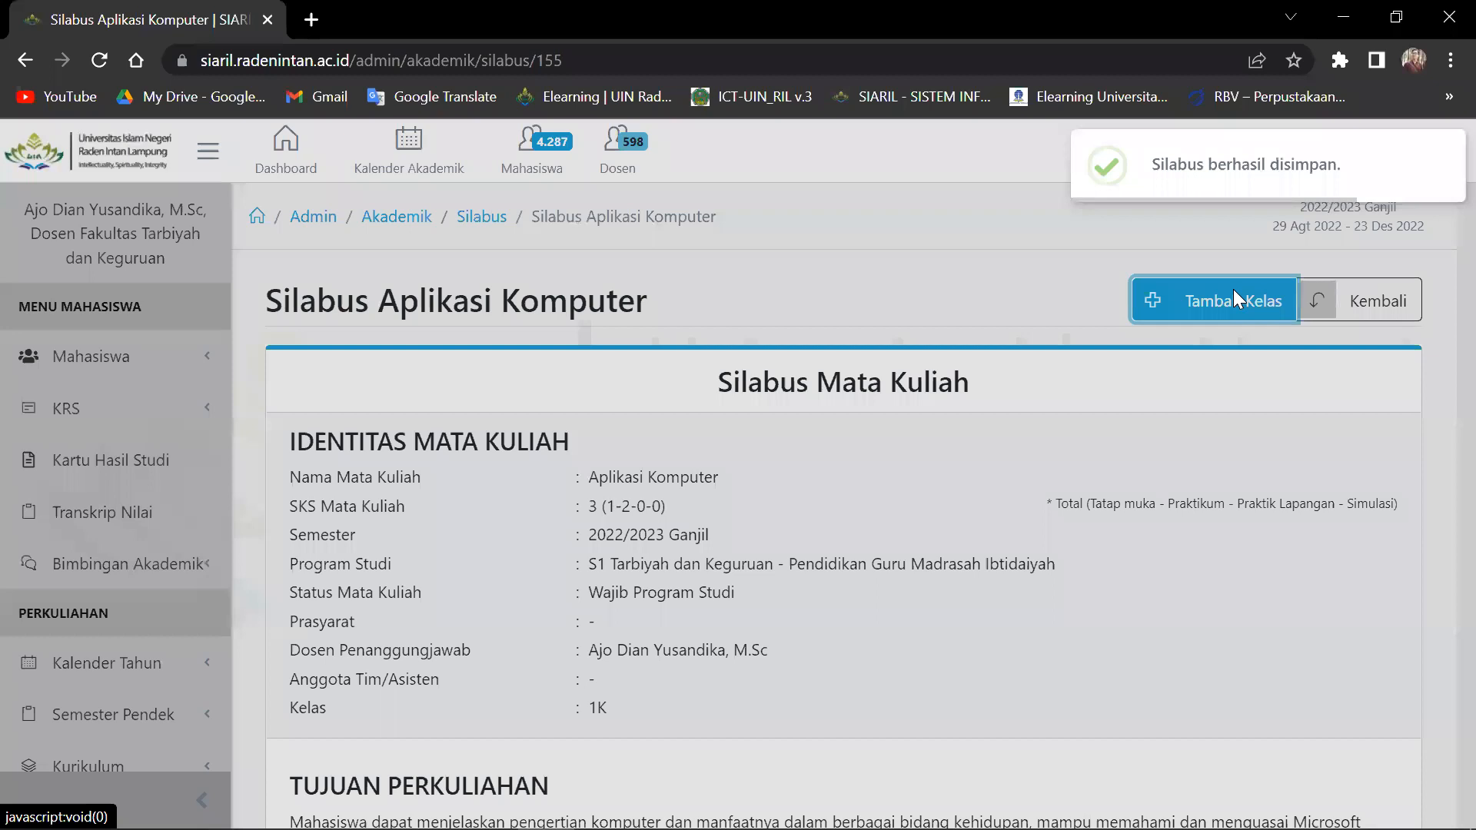
pyautogui.click(721, 484)
pyautogui.click(673, 539)
pyautogui.click(950, 591)
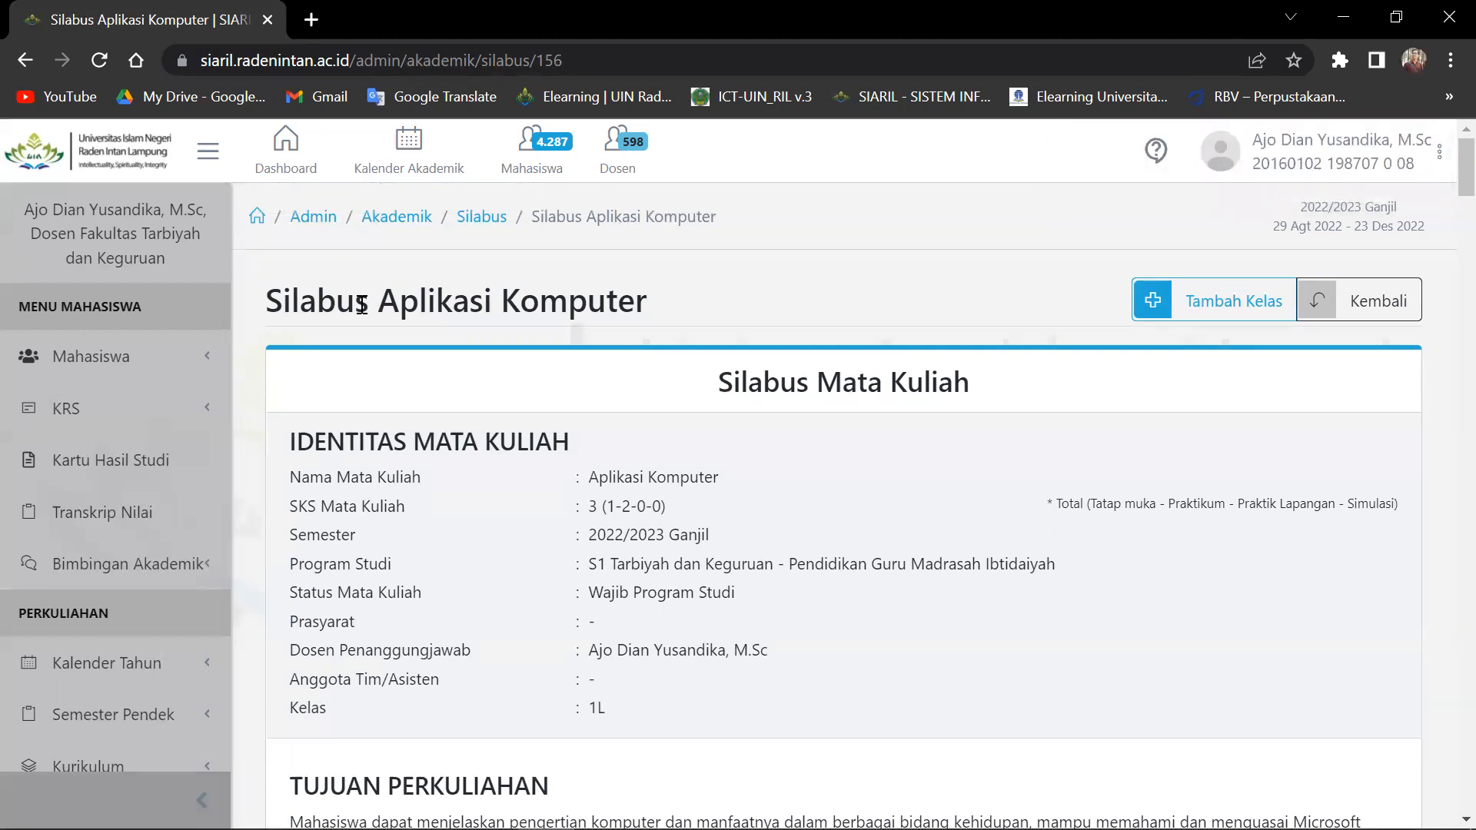
pyautogui.moveTo(362, 304); pyautogui.dragTo(618, 306)
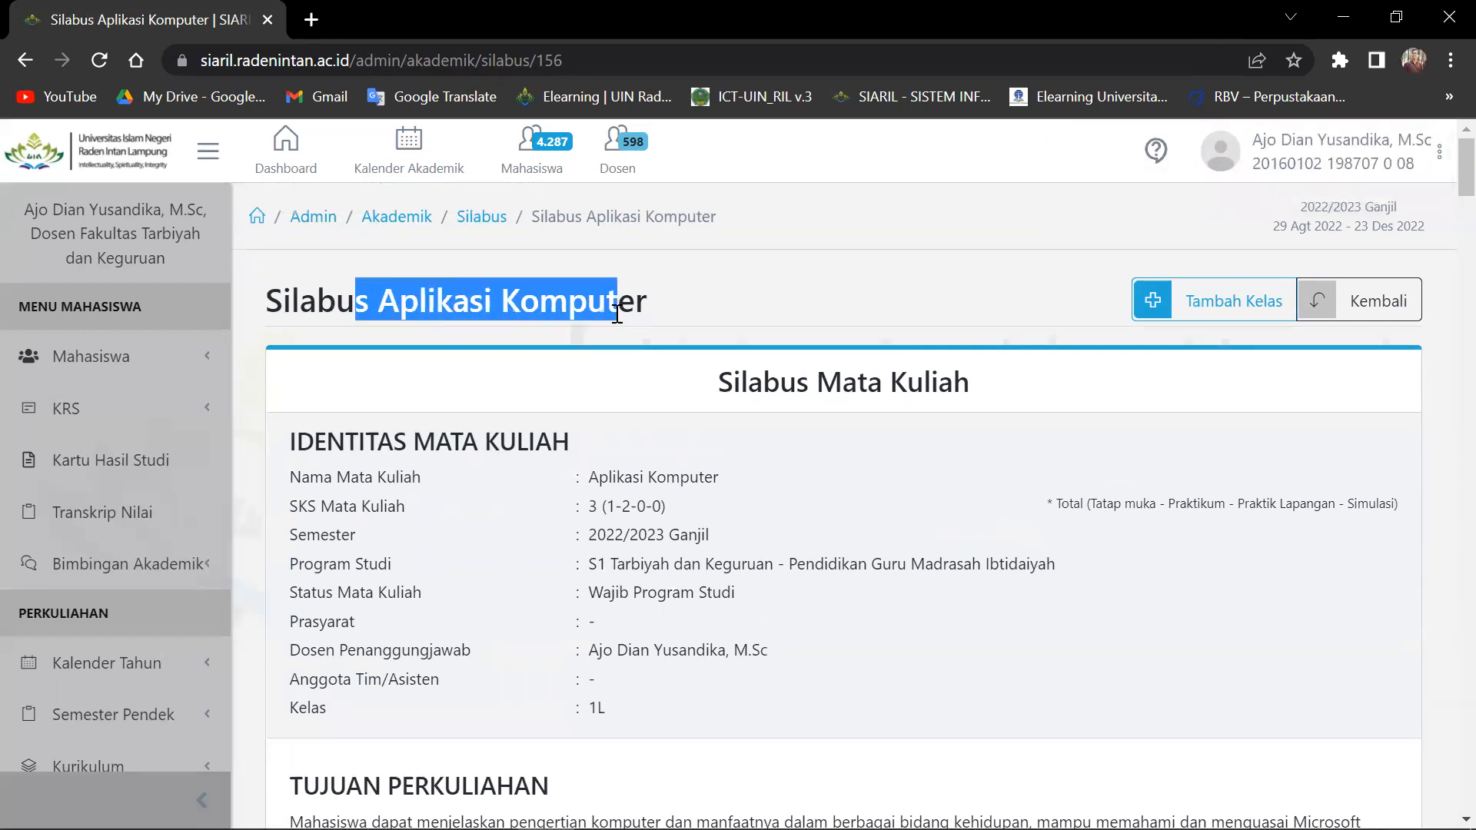
pyautogui.click(492, 347)
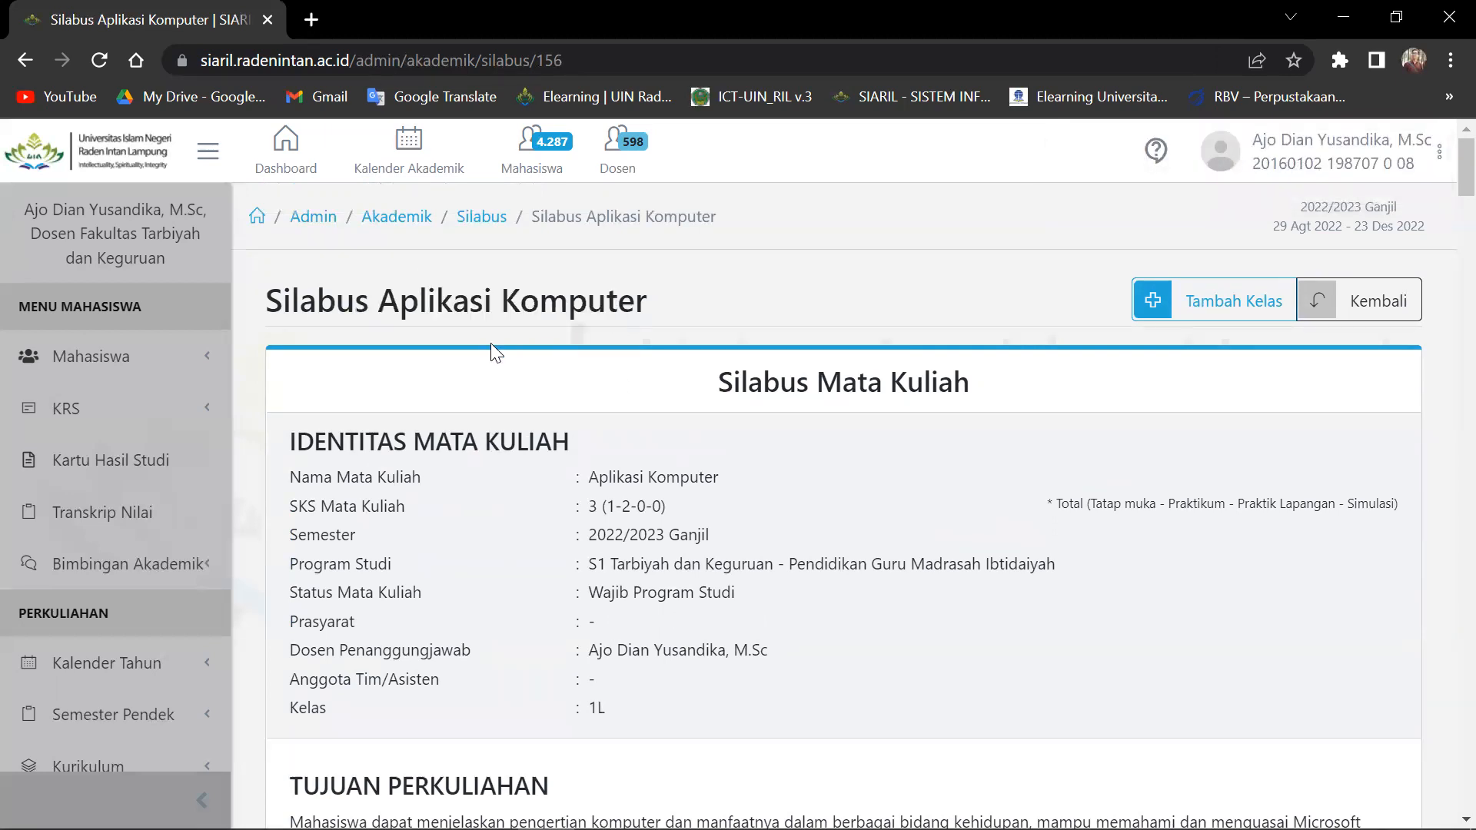
# Return to the Silabus list, open the details of the 1M Aplikasi Komputer syllabus and look through its contents.
pyautogui.click(494, 228)
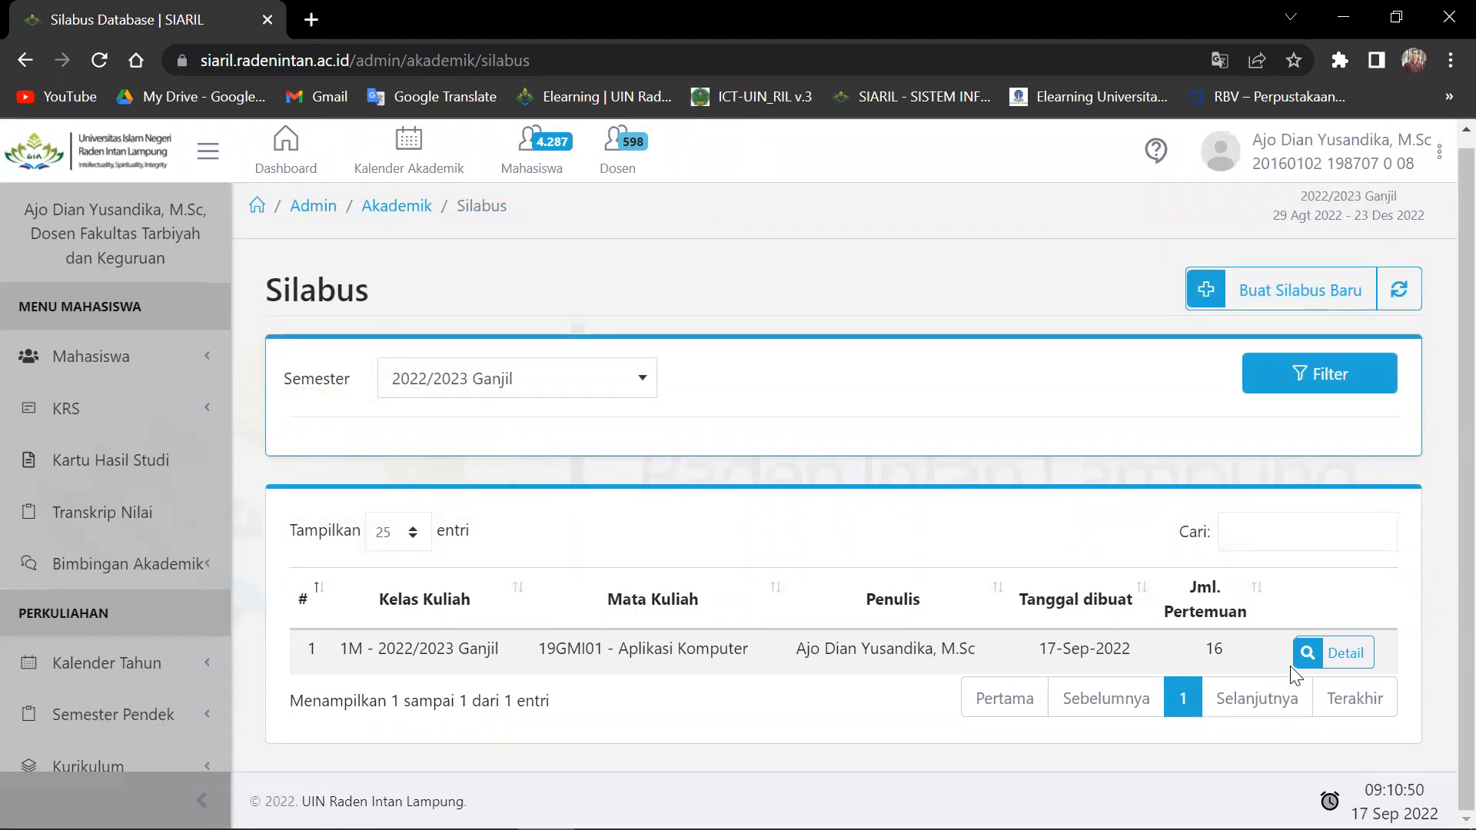
pyautogui.click(1329, 663)
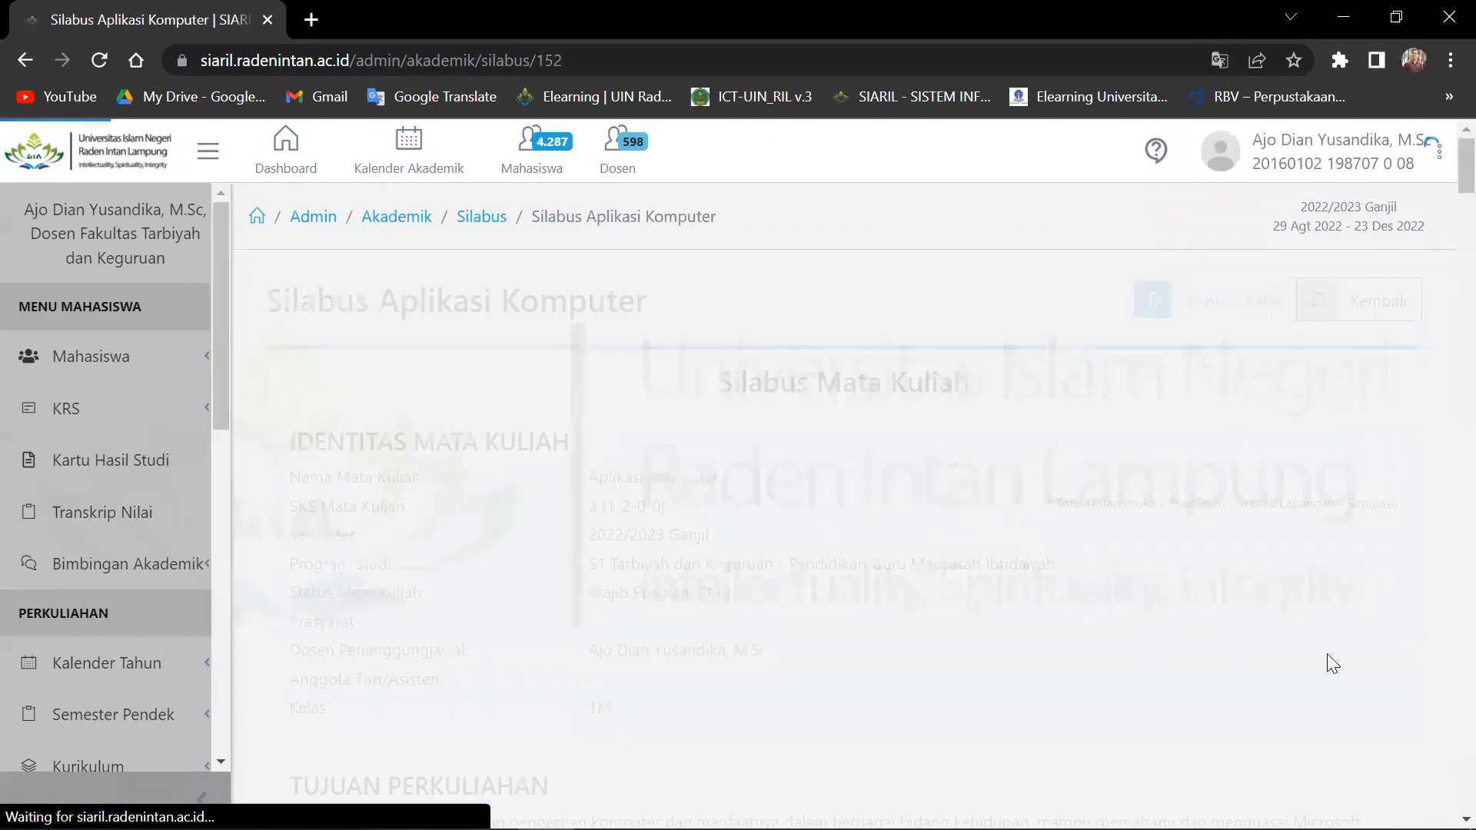
pyautogui.scroll(-3, 714, 471)
pyautogui.scroll(2, 677, 454)
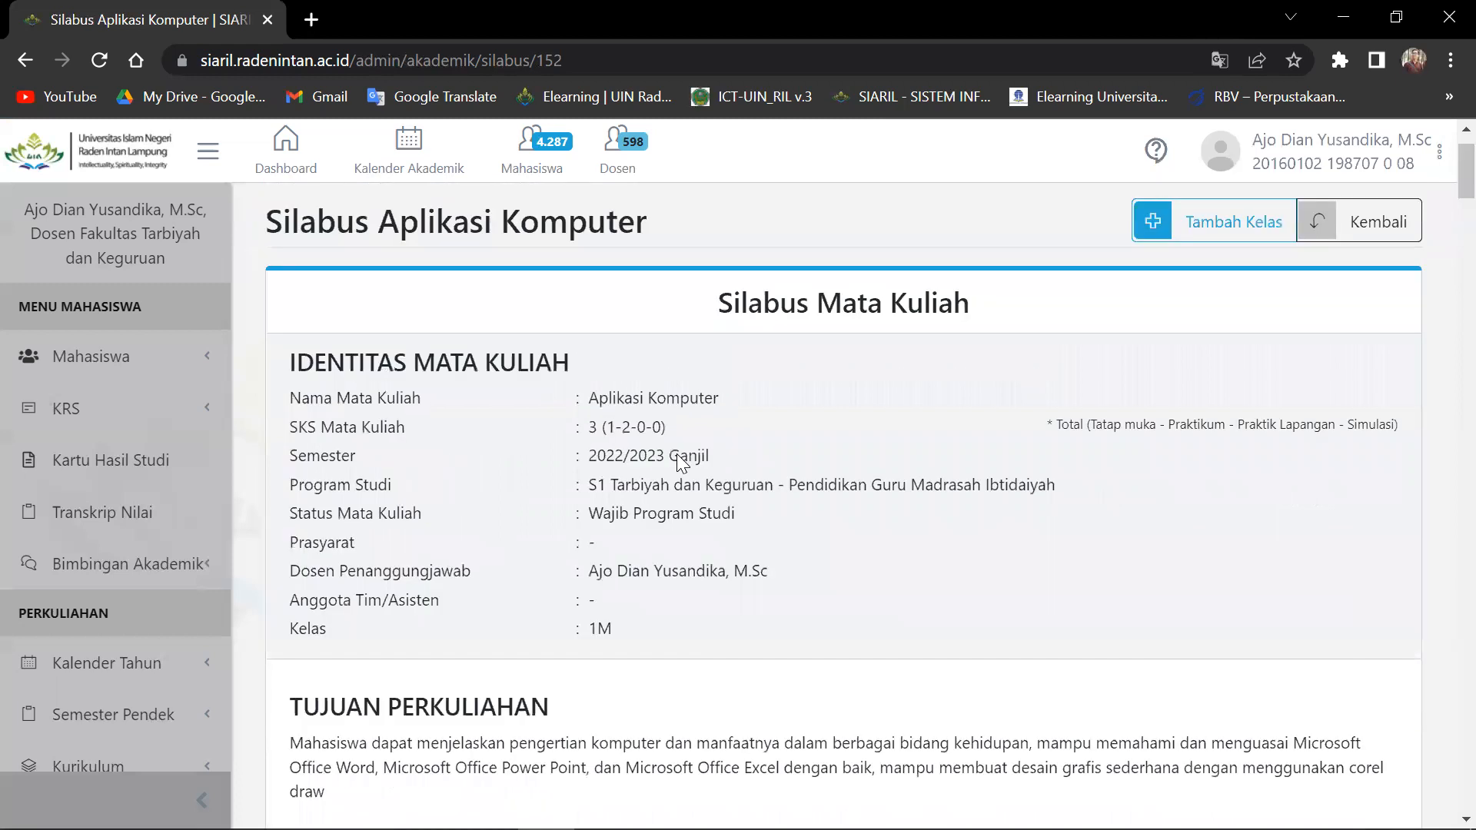
pyautogui.scroll(-10, 680, 462)
pyautogui.scroll(12, 680, 461)
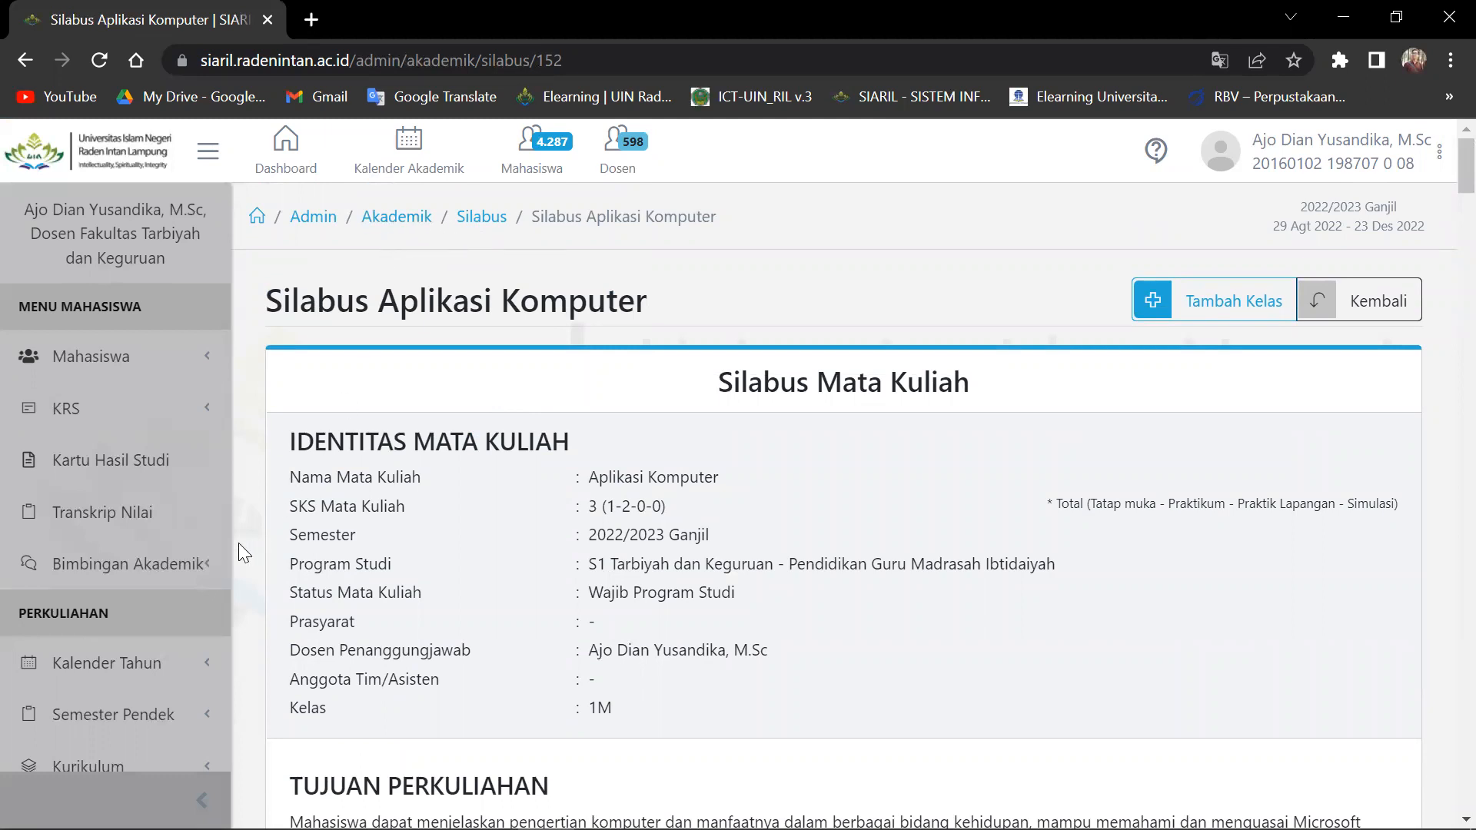
# Go to the Presensi page for Kelas Perkuliahan.
pyautogui.scroll(-3, 149, 452)
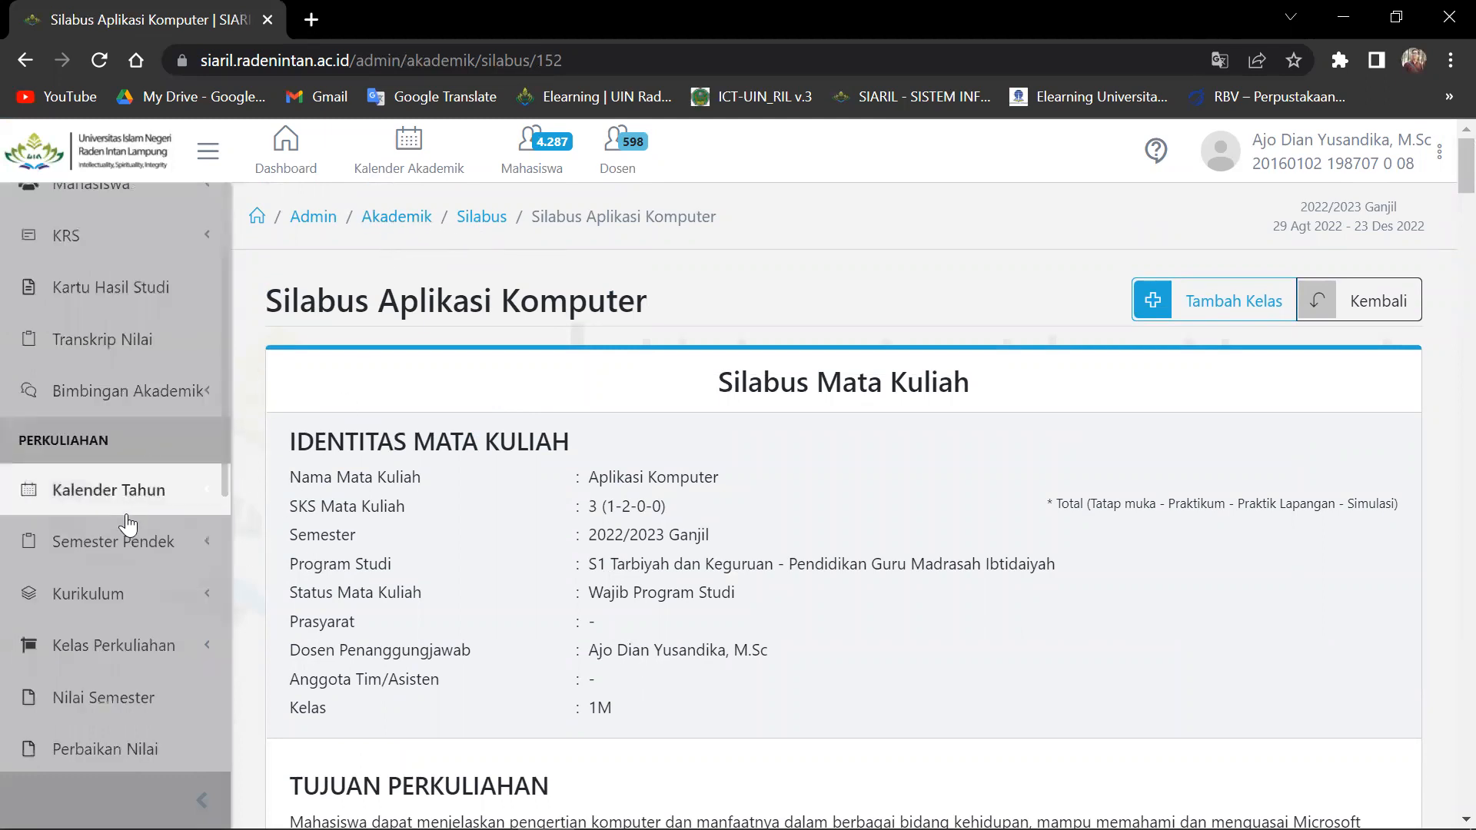
pyautogui.scroll(-3, 107, 495)
pyautogui.click(107, 495)
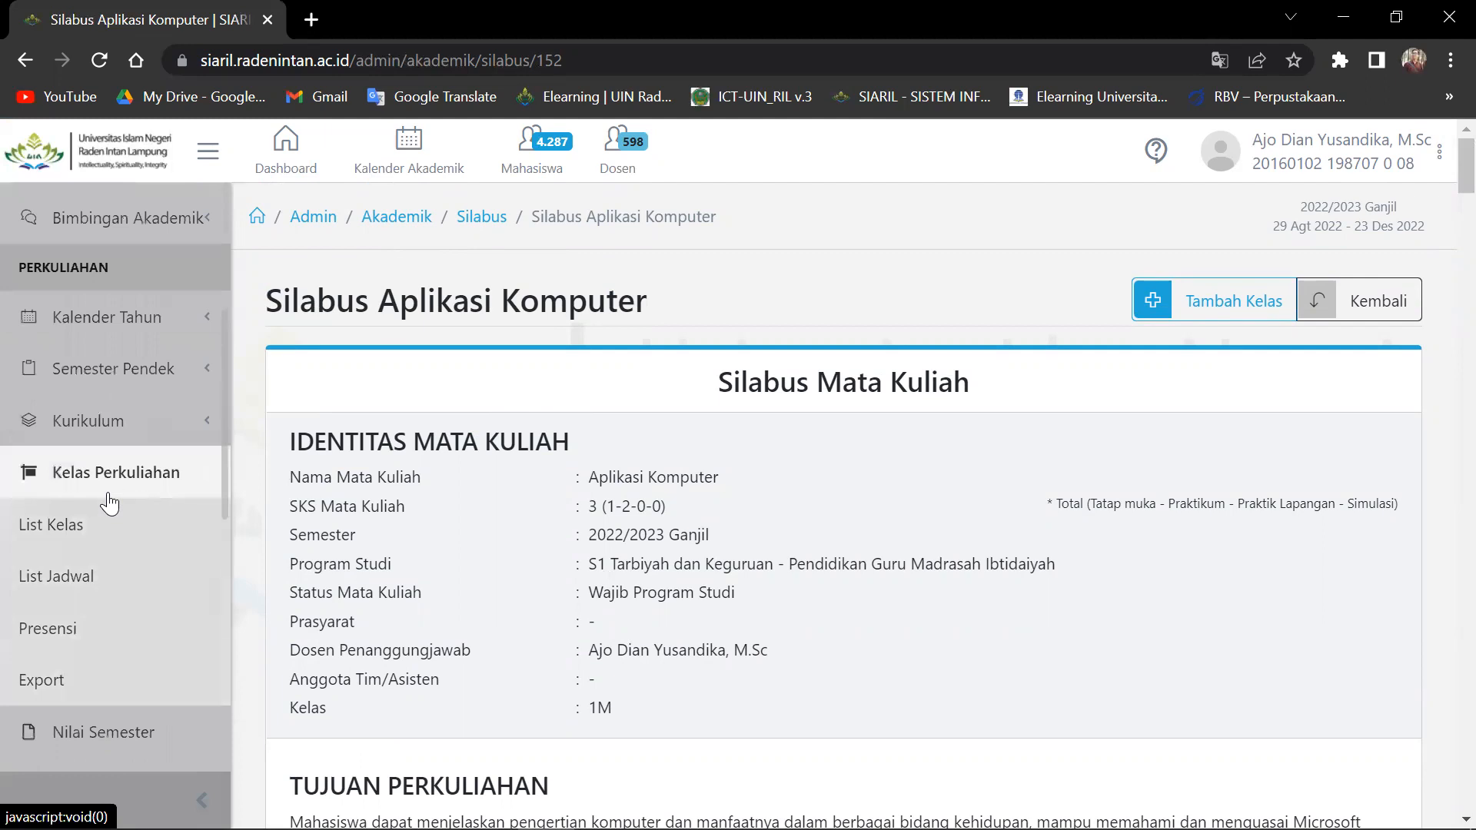
pyautogui.click(89, 407)
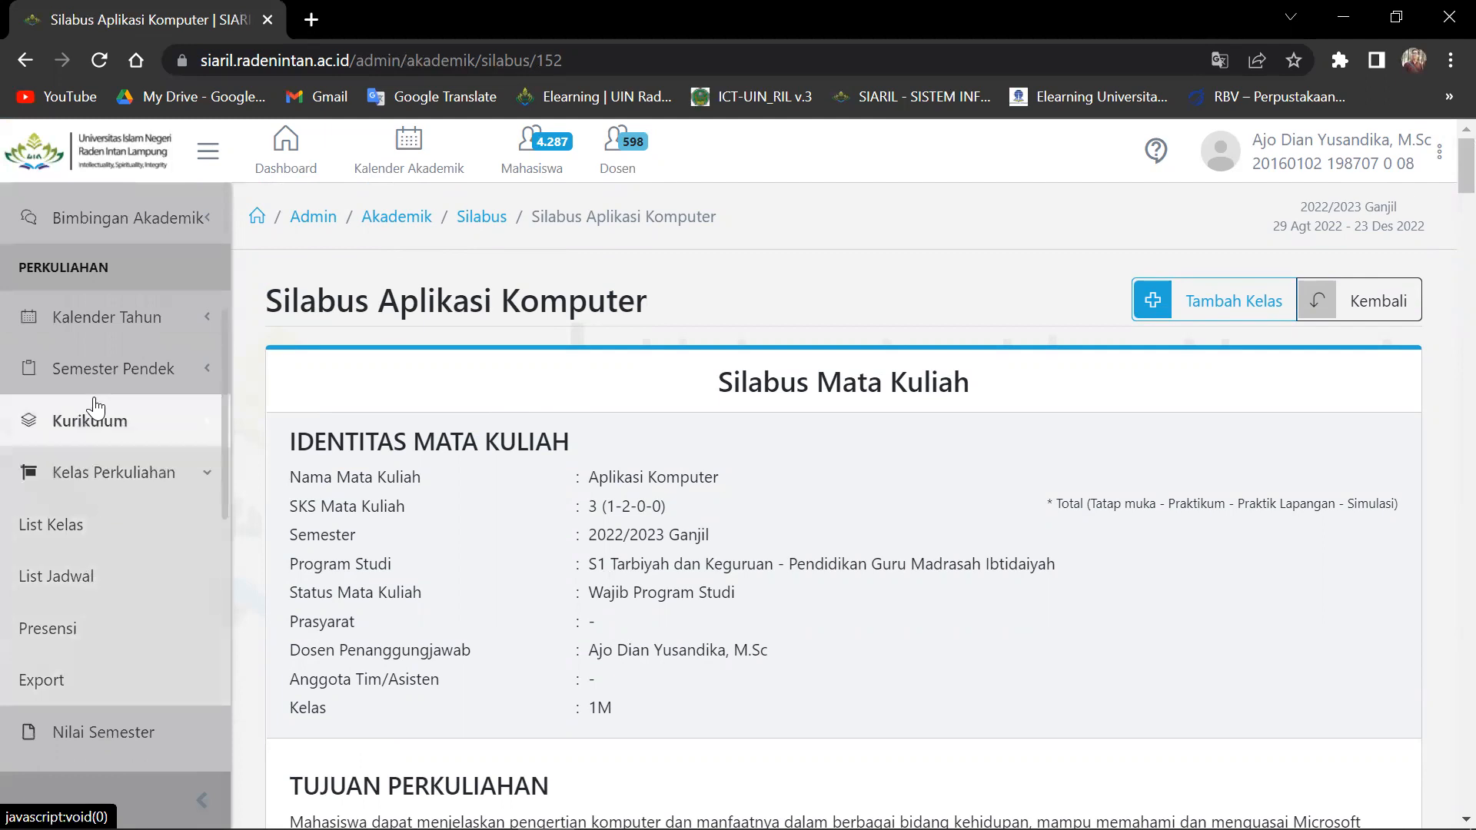
pyautogui.click(59, 632)
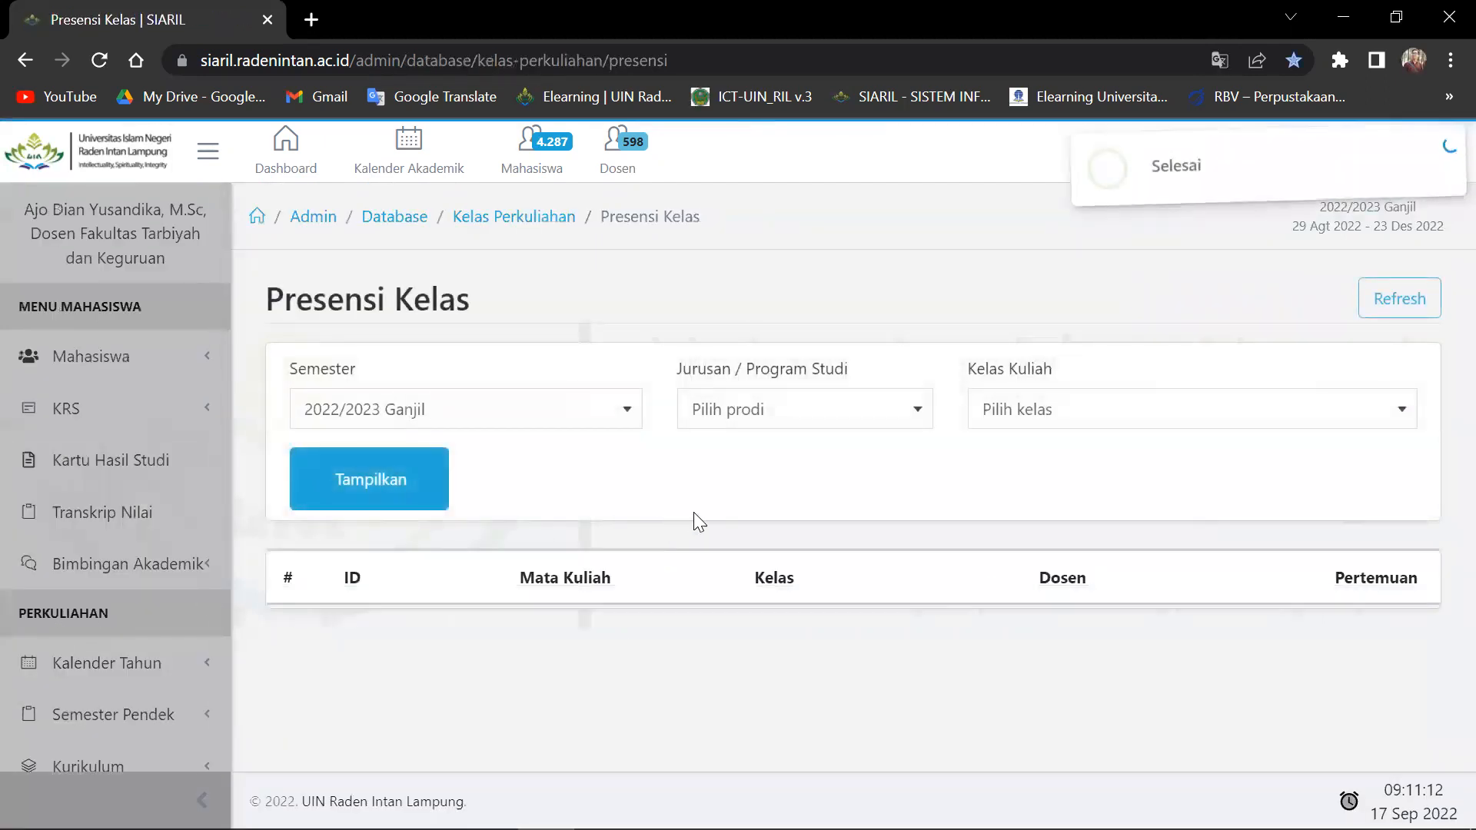
# List the 2022/2023 Ganjil classes on Presensi Kelas and check the meeting entries for 1K, 1L and 1M.
pyautogui.scroll(-3, 708, 509)
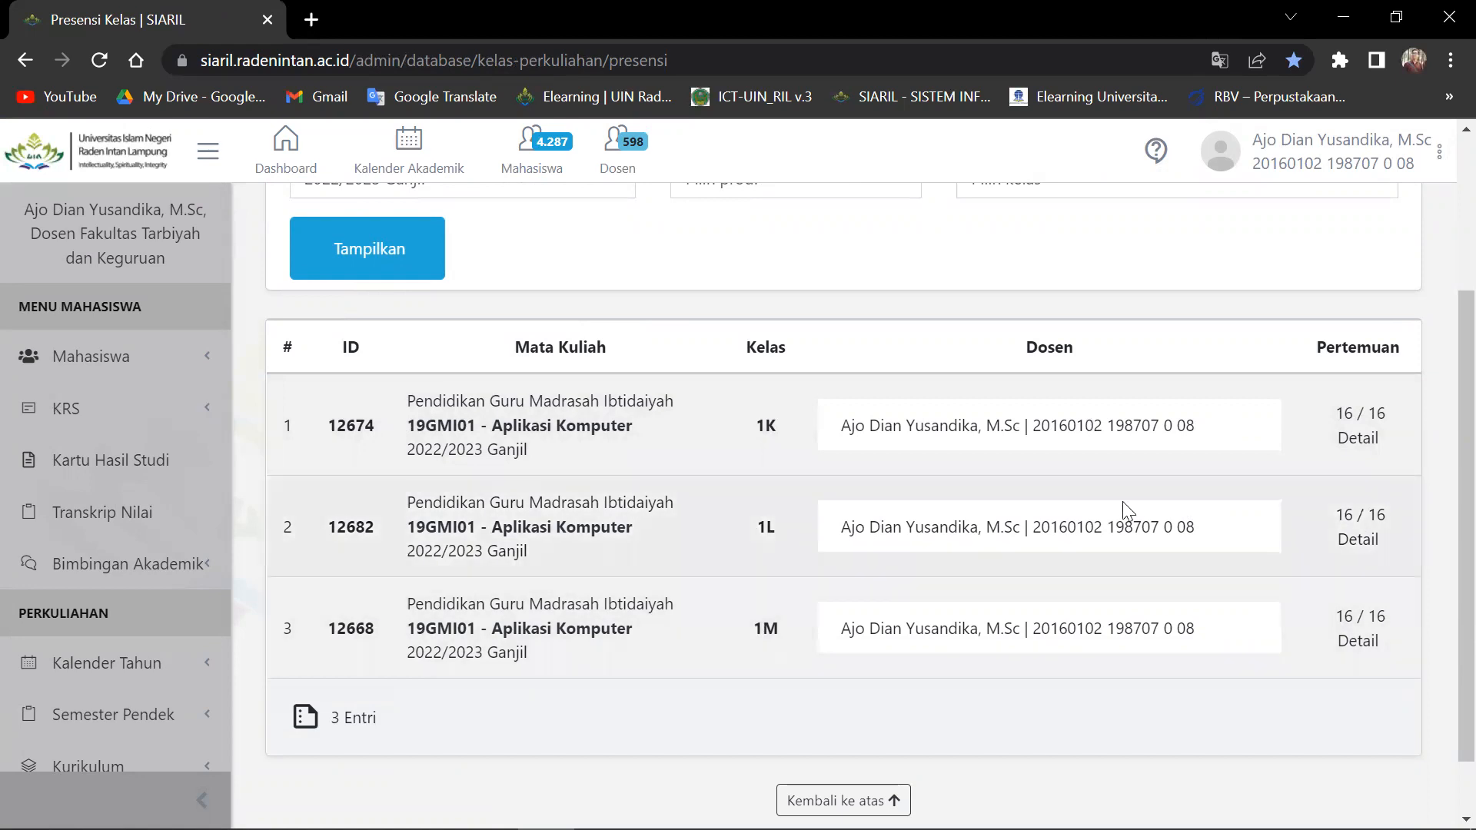
pyautogui.scroll(3, 1325, 444)
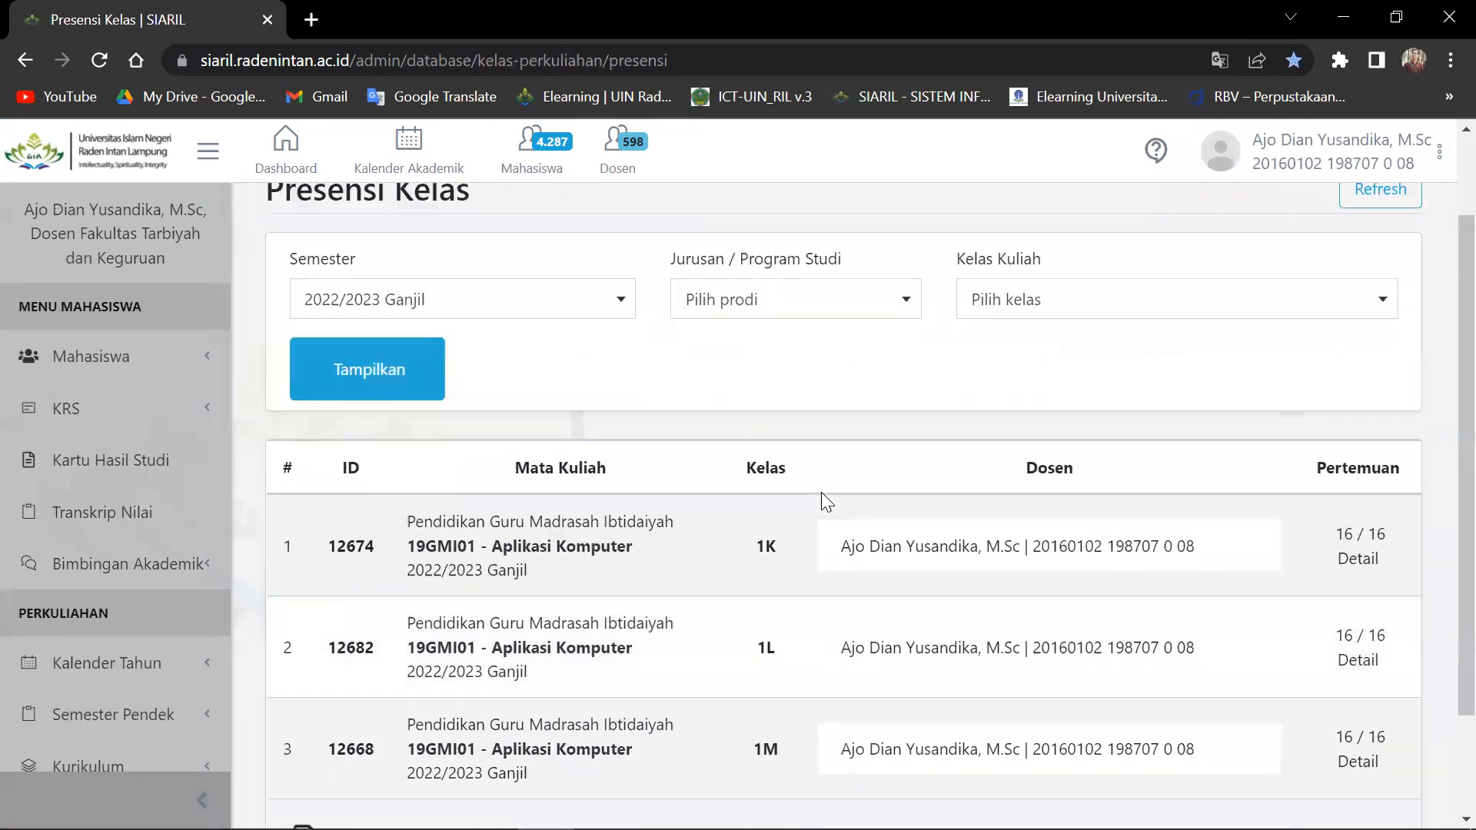
pyautogui.scroll(-3, 824, 501)
pyautogui.scroll(2, 531, 380)
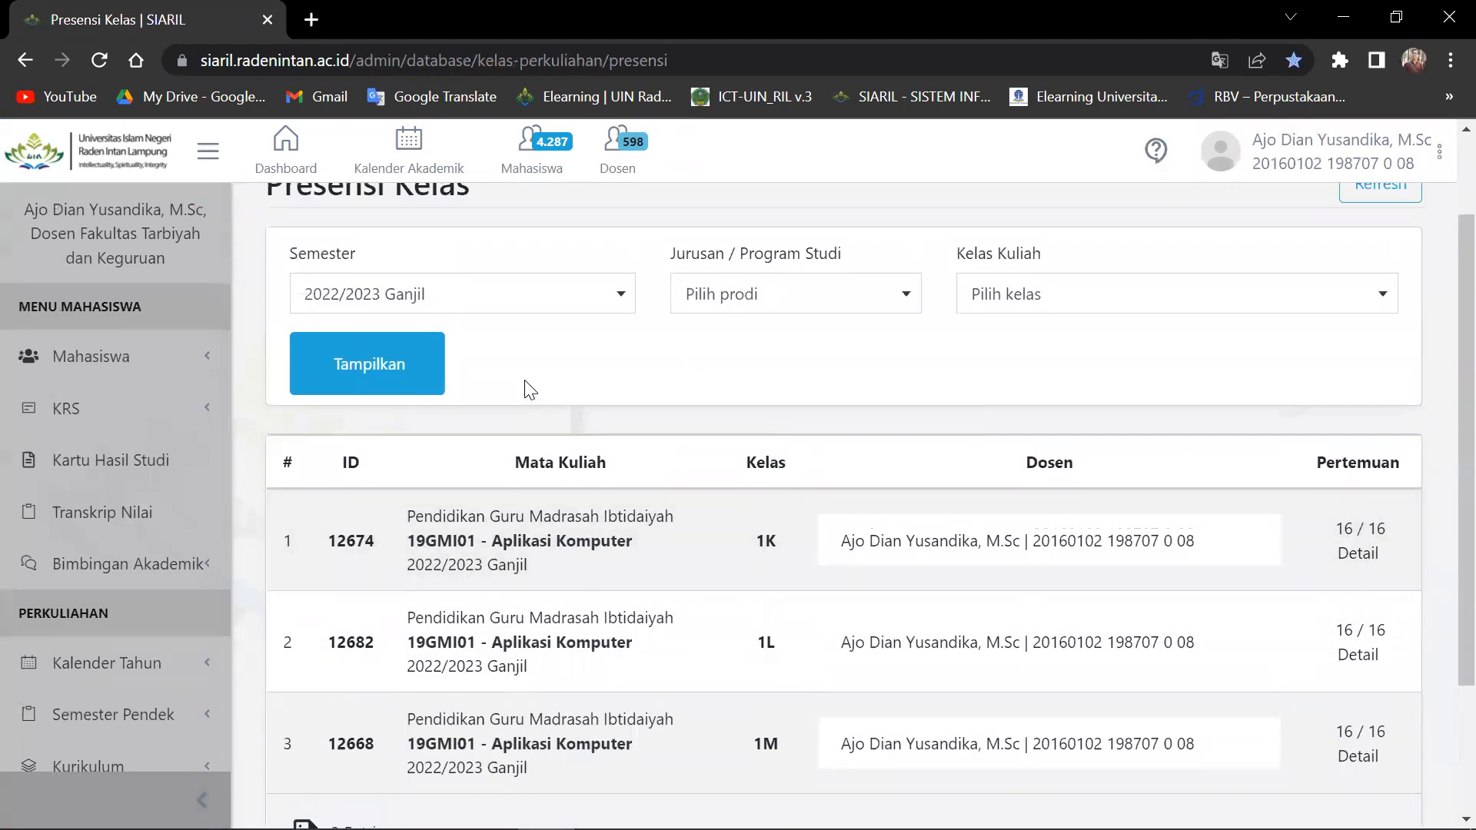
pyautogui.scroll(-2, 578, 427)
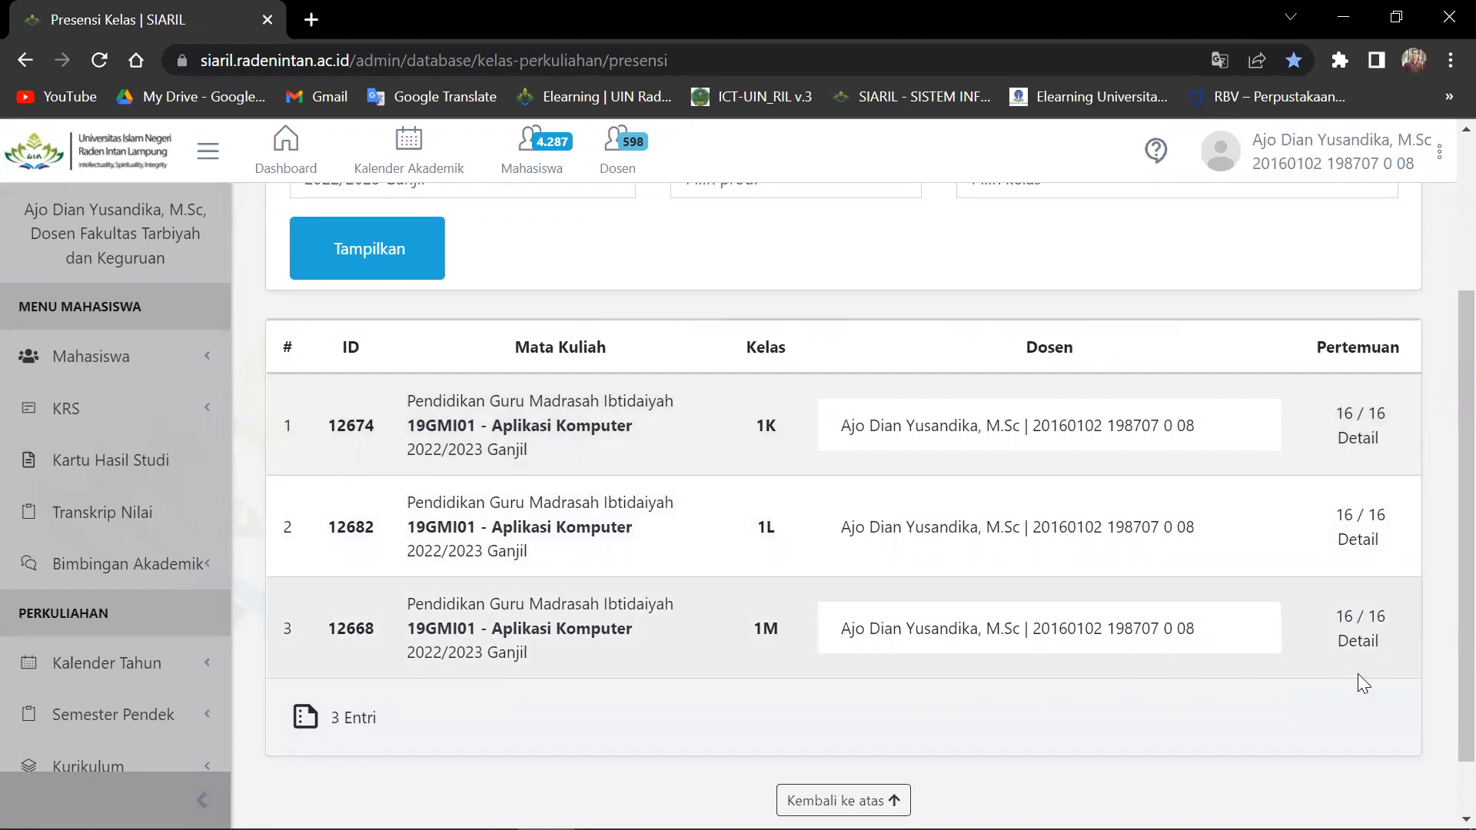
# Open the attendance details of class 1M and review the topics and planned activities under Summary Presensi.
pyautogui.click(1370, 629)
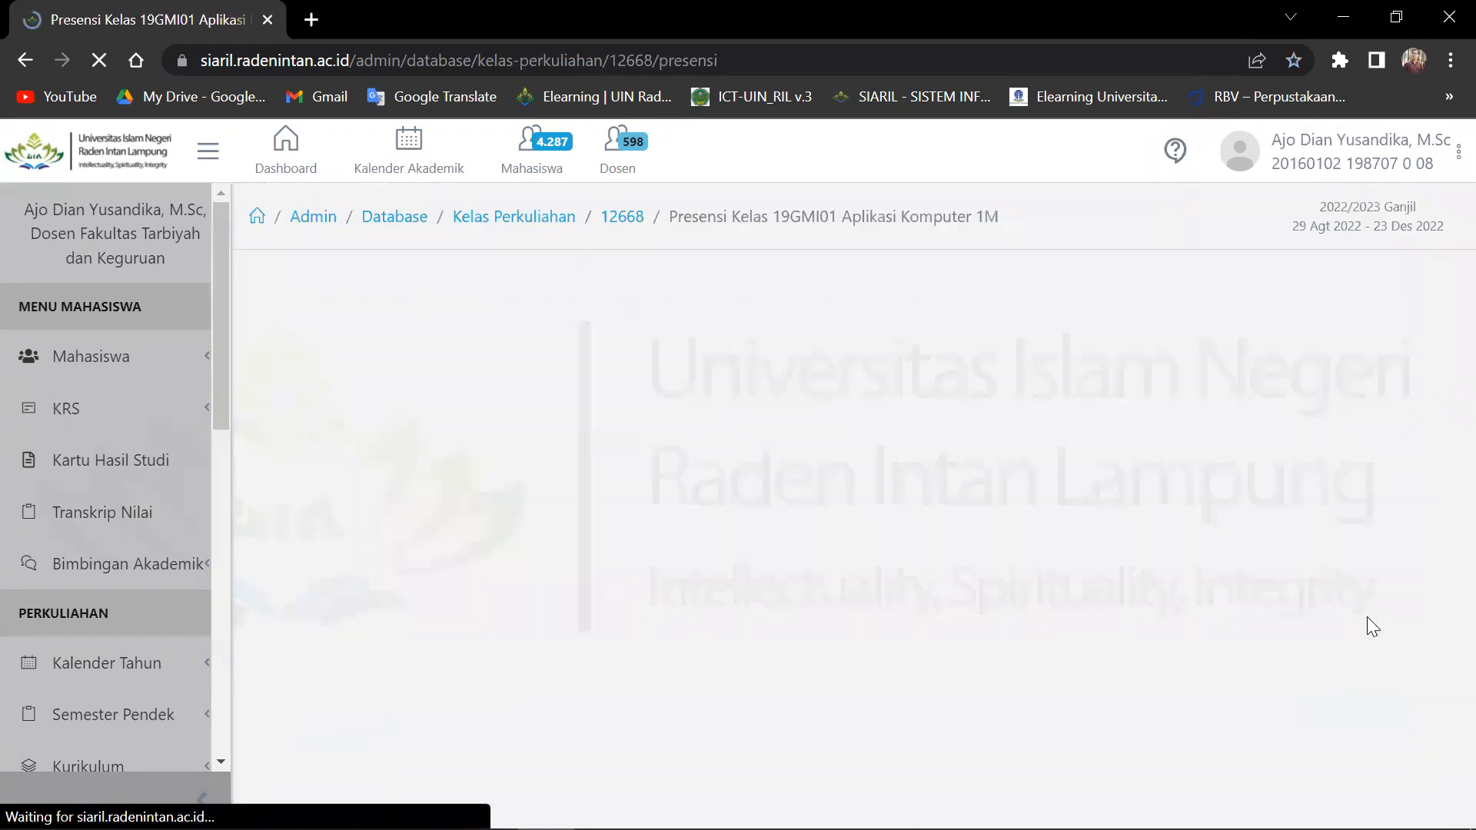
pyautogui.scroll(-1, 799, 561)
pyautogui.scroll(-1, 800, 562)
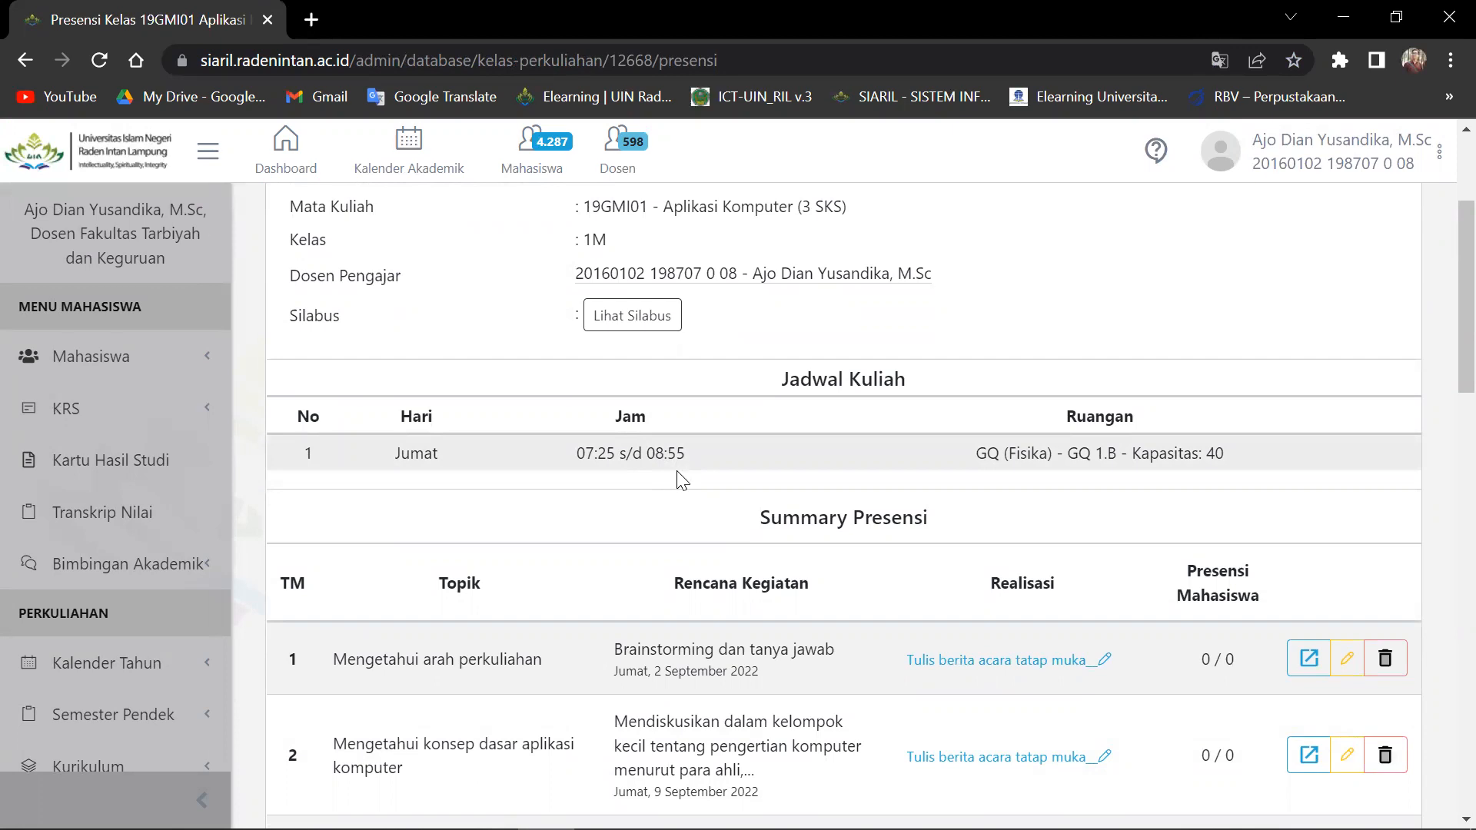
pyautogui.scroll(-3, 684, 492)
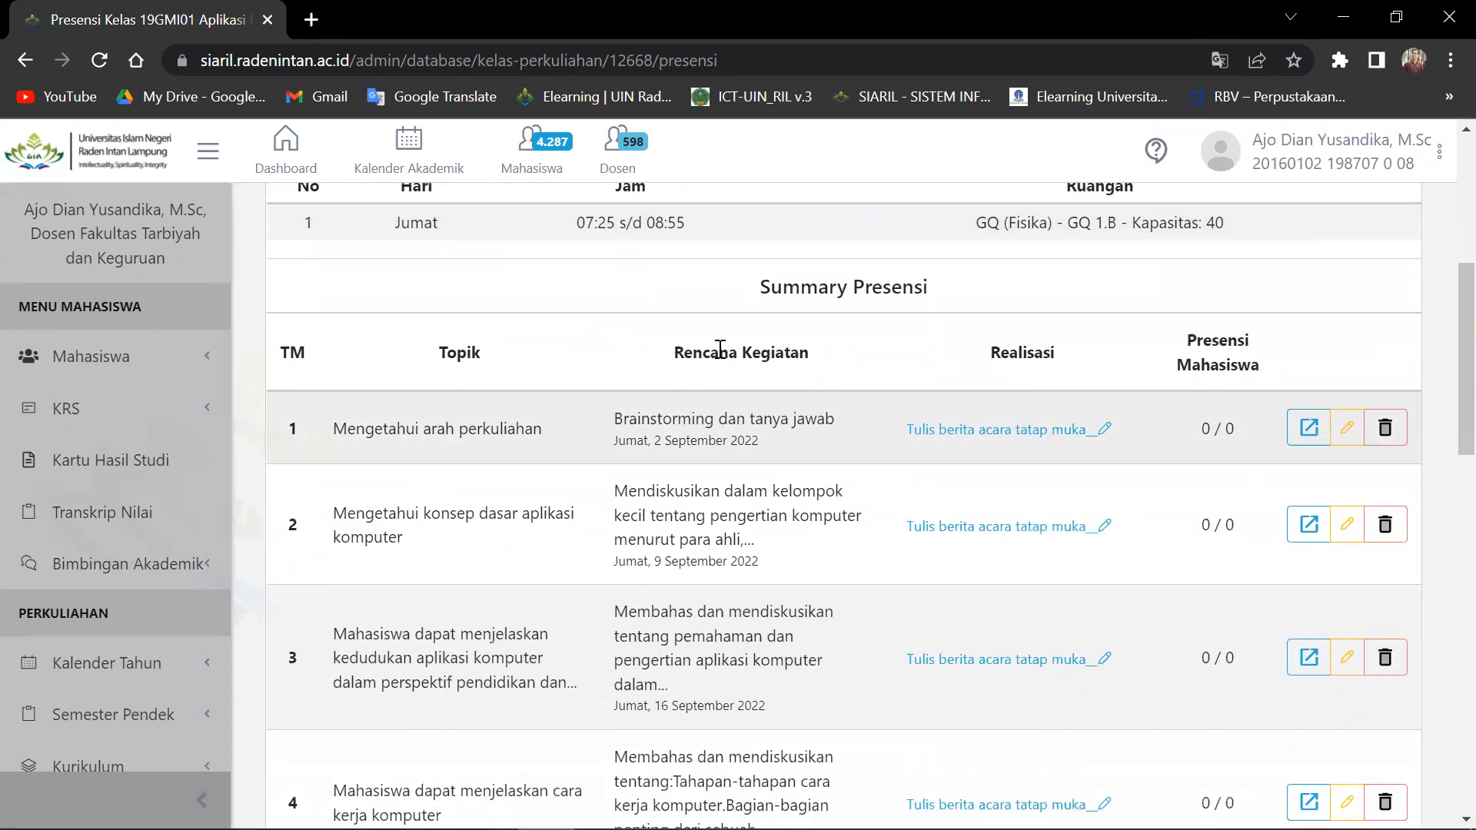
pyautogui.scroll(-1, 712, 450)
pyautogui.scroll(-6, 679, 511)
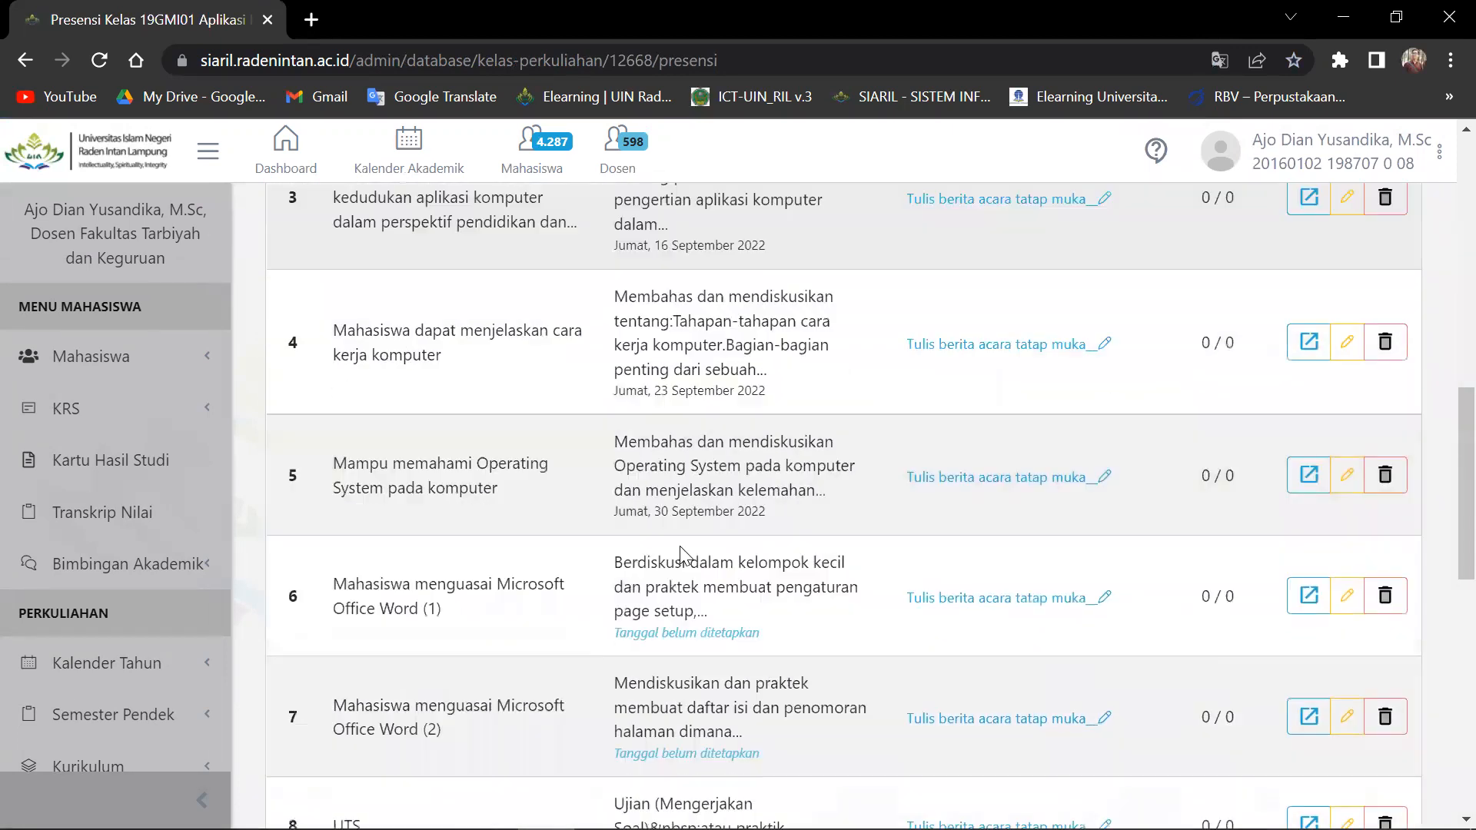
pyautogui.scroll(-5, 680, 532)
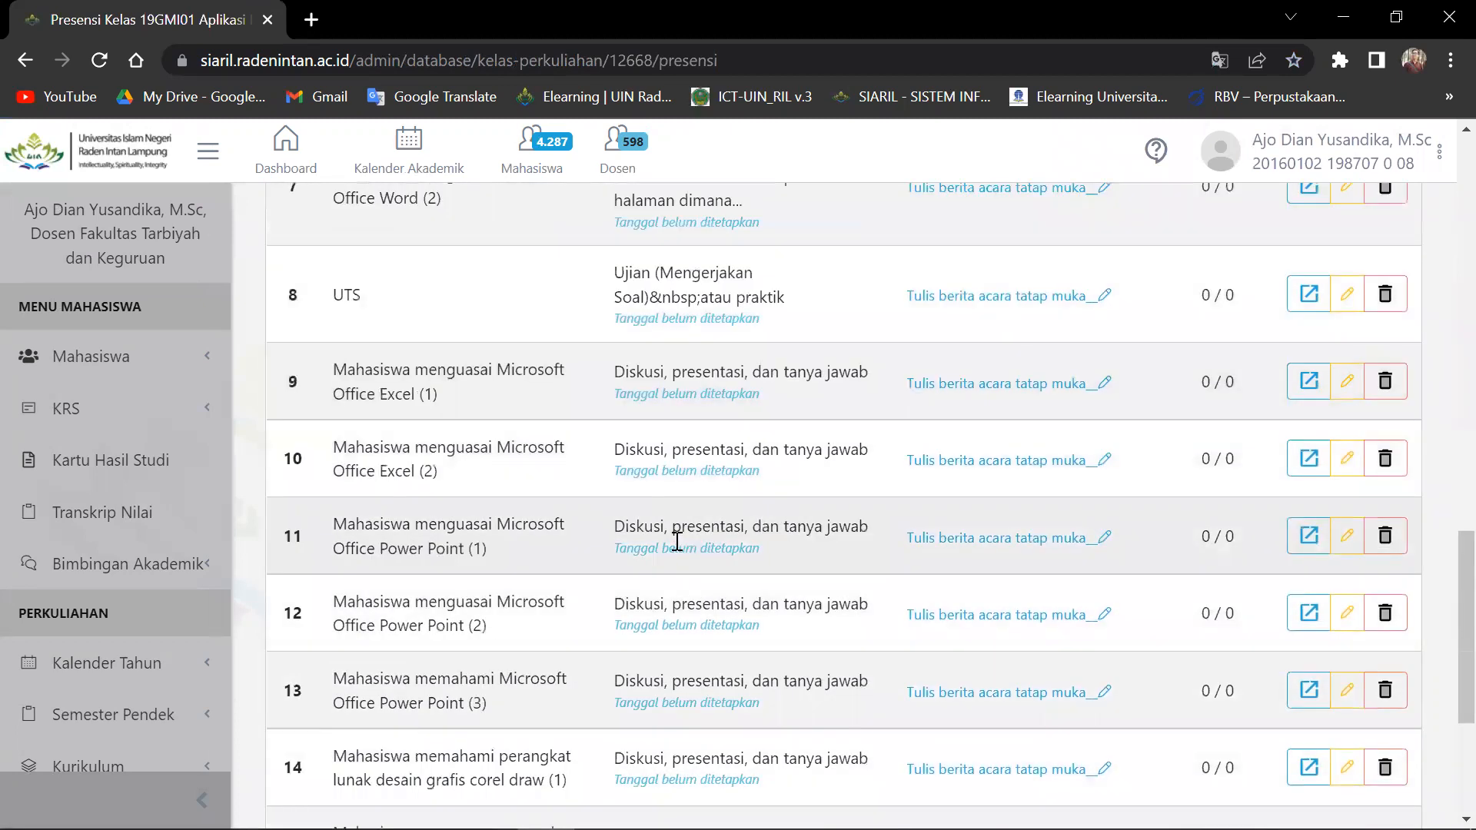
pyautogui.scroll(4, 670, 632)
pyautogui.scroll(6, 673, 632)
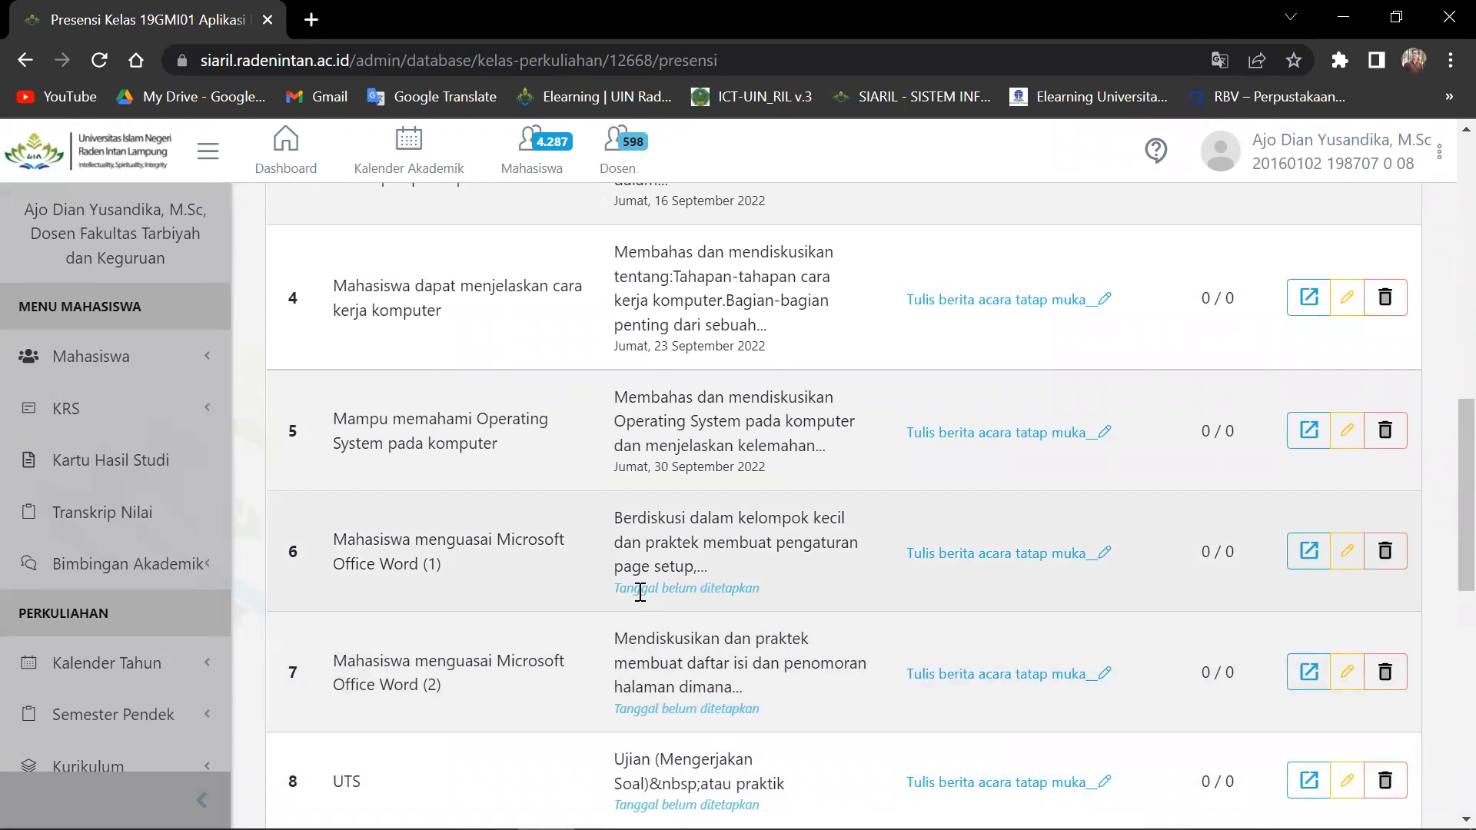
# Examine the planned dates of class 1M's meetings under Rencana Kegiatan, comparing meetings 1 to 5 with meeting 6 onward.
pyautogui.moveTo(612, 588); pyautogui.dragTo(775, 593)
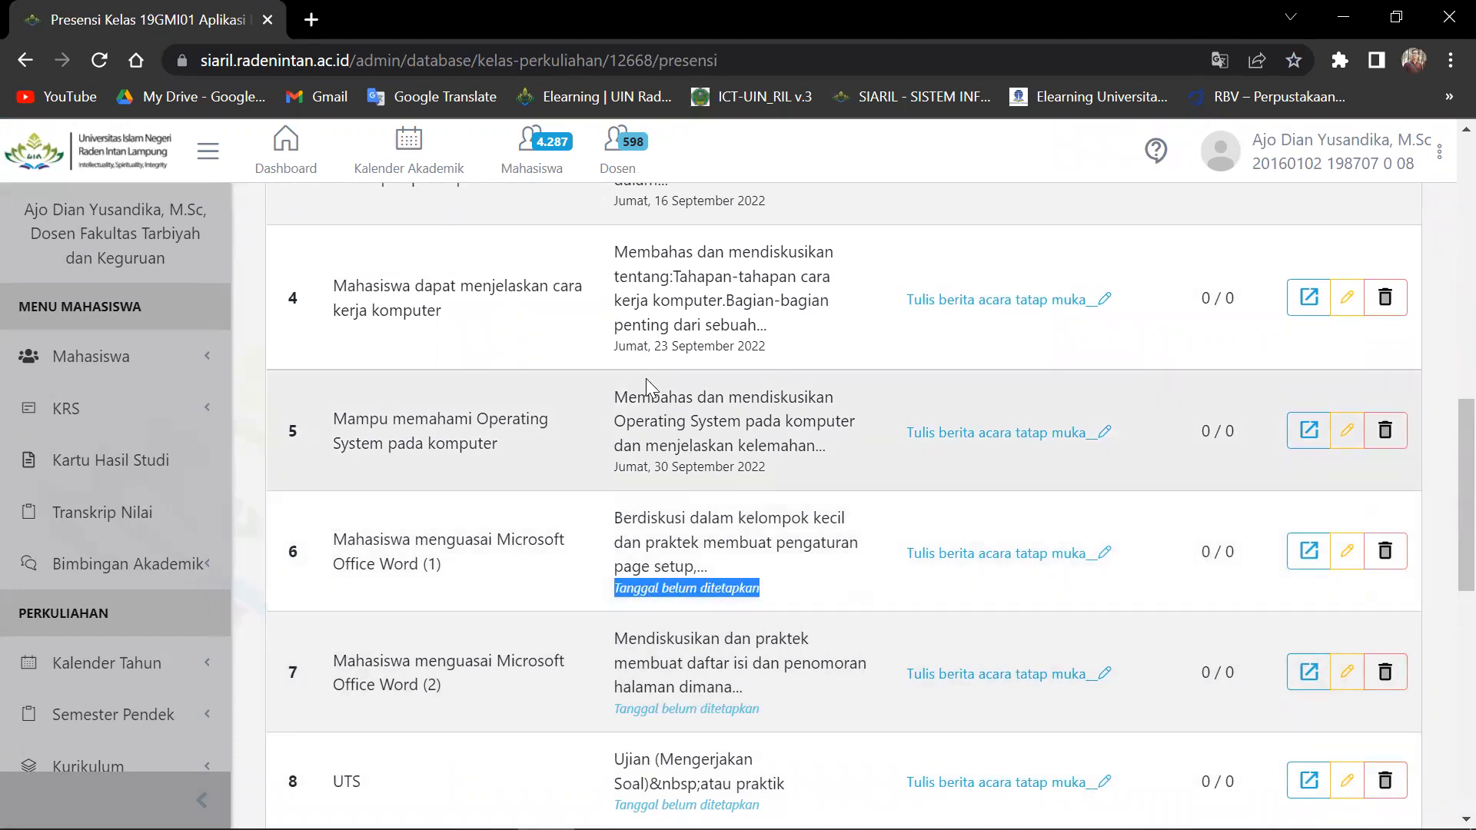
pyautogui.scroll(5, 655, 388)
pyautogui.scroll(1, 707, 401)
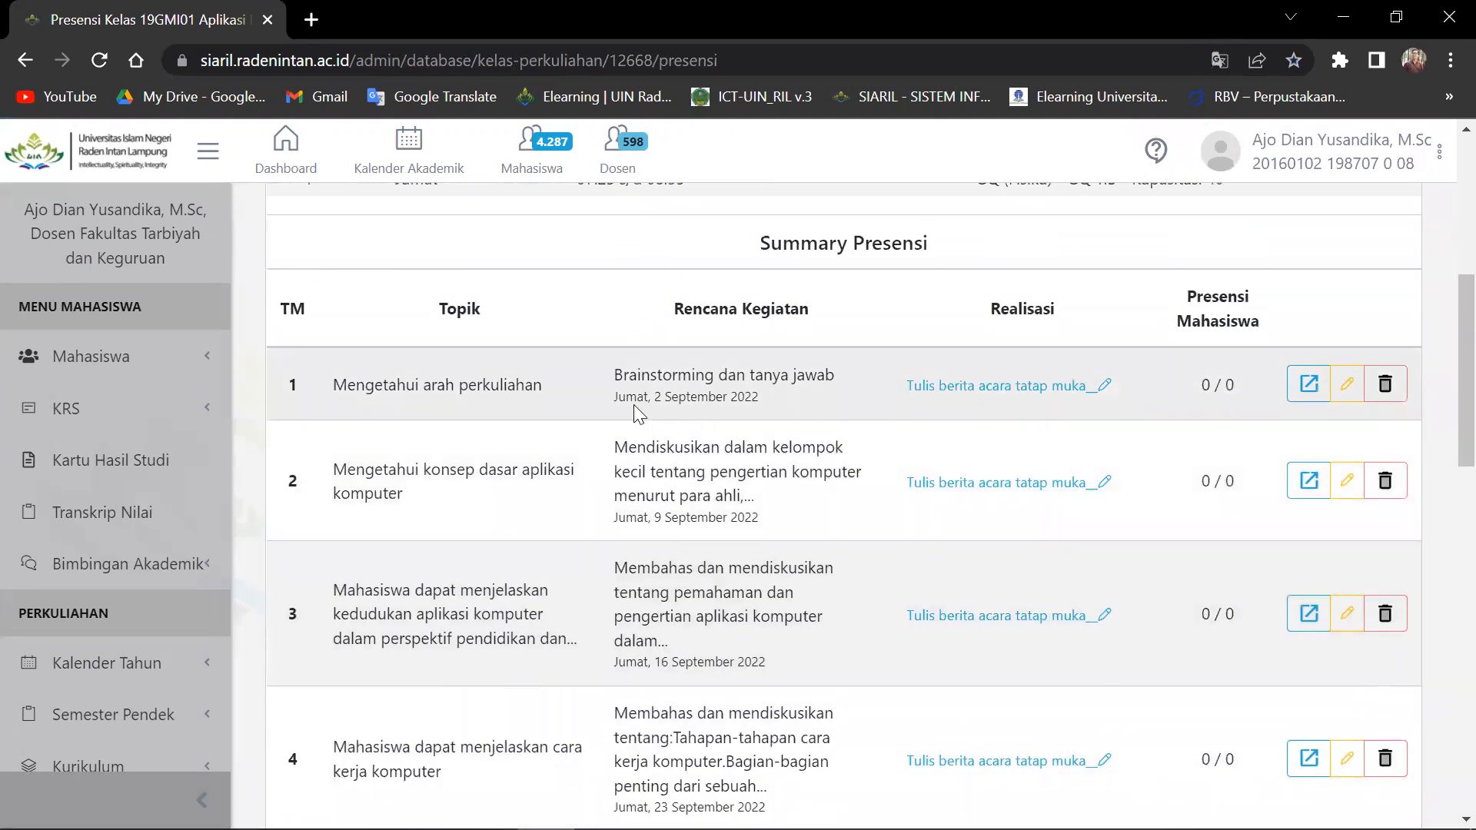
pyautogui.moveTo(613, 396); pyautogui.dragTo(773, 403)
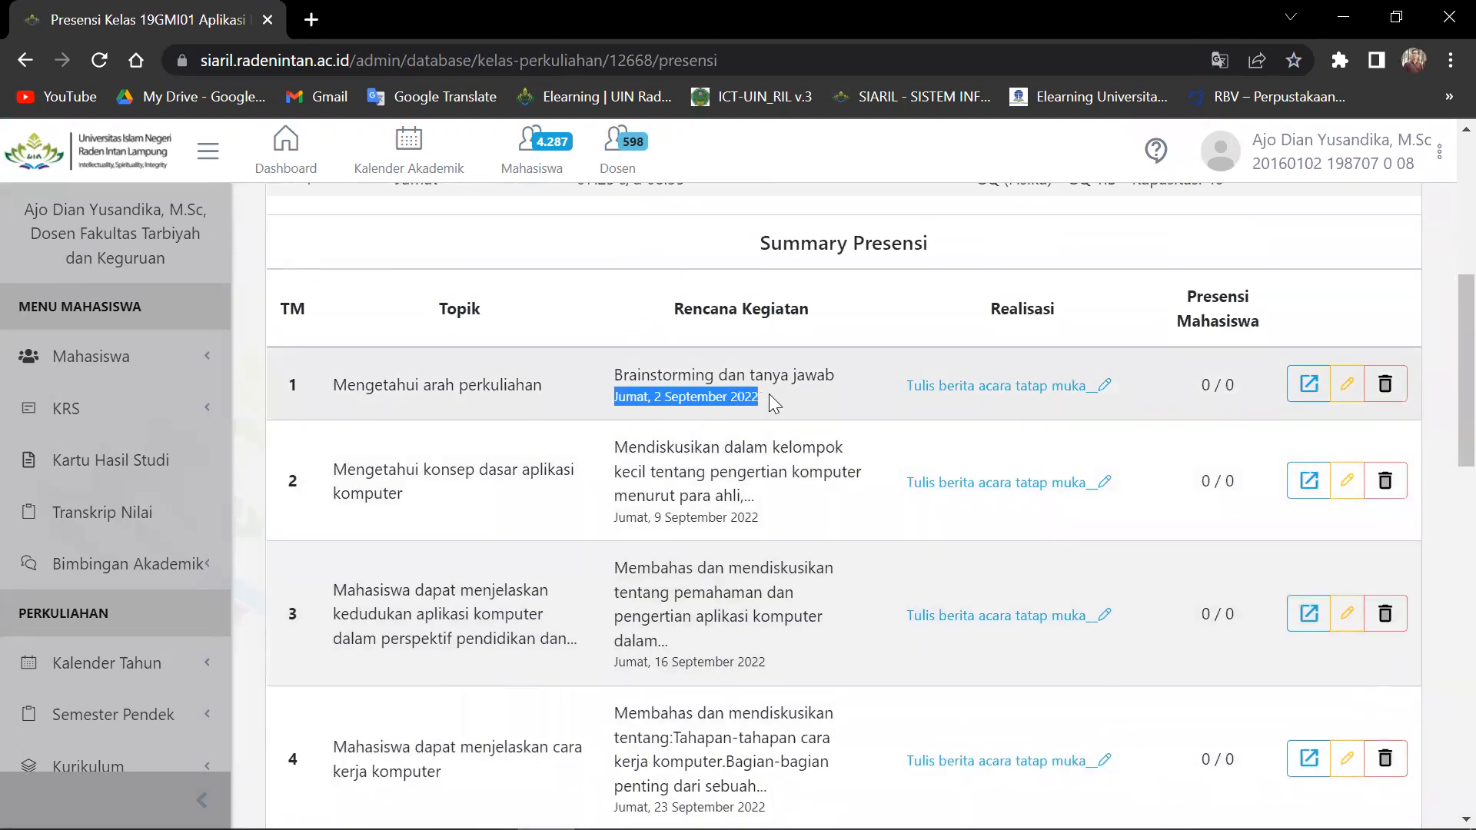
pyautogui.moveTo(614, 518); pyautogui.dragTo(753, 538)
pyautogui.moveTo(679, 661); pyautogui.dragTo(744, 663)
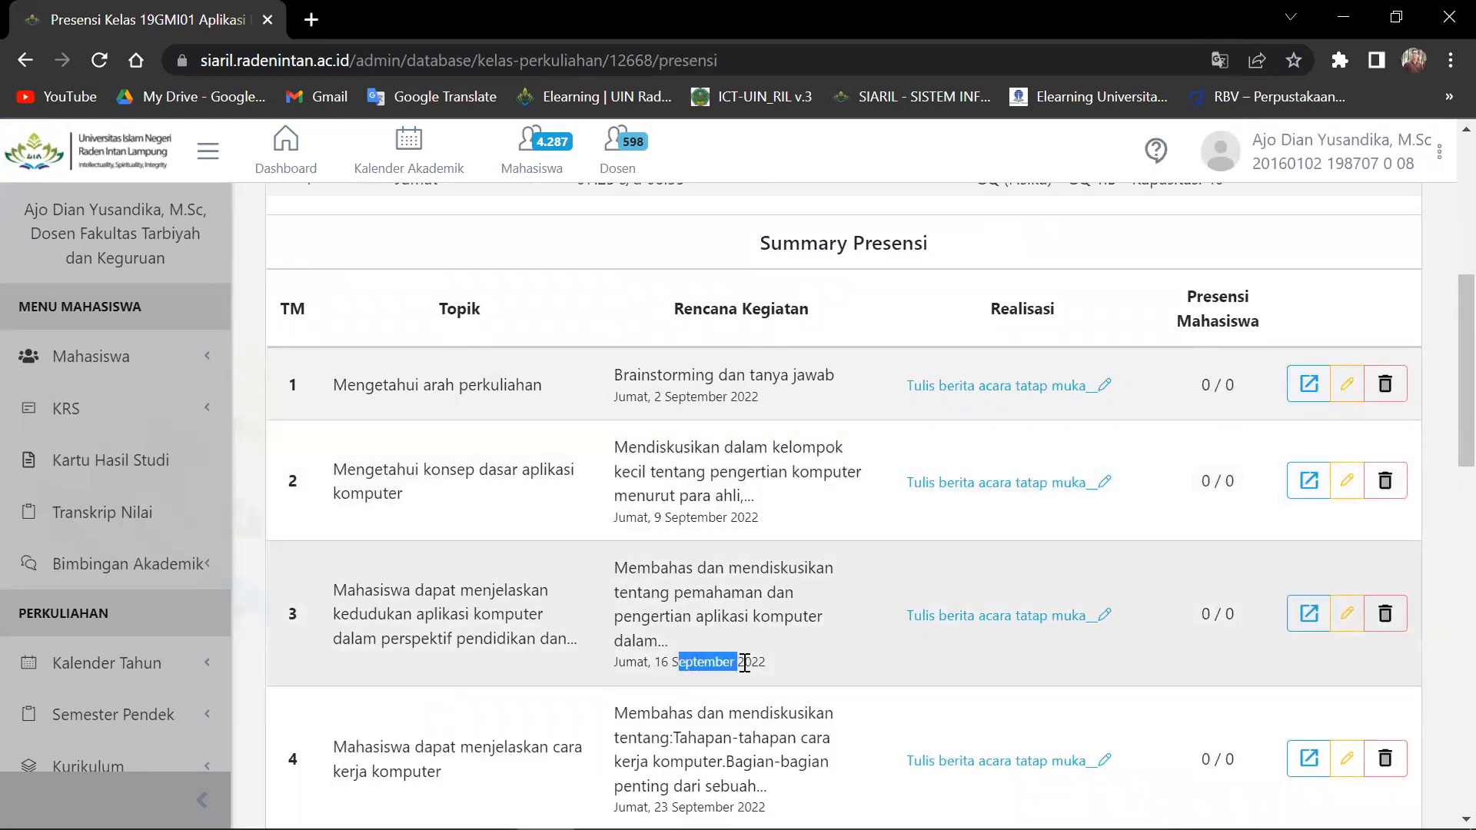
pyautogui.scroll(-3, 681, 607)
pyautogui.moveTo(614, 577); pyautogui.dragTo(767, 578)
pyautogui.moveTo(615, 697); pyautogui.dragTo(744, 701)
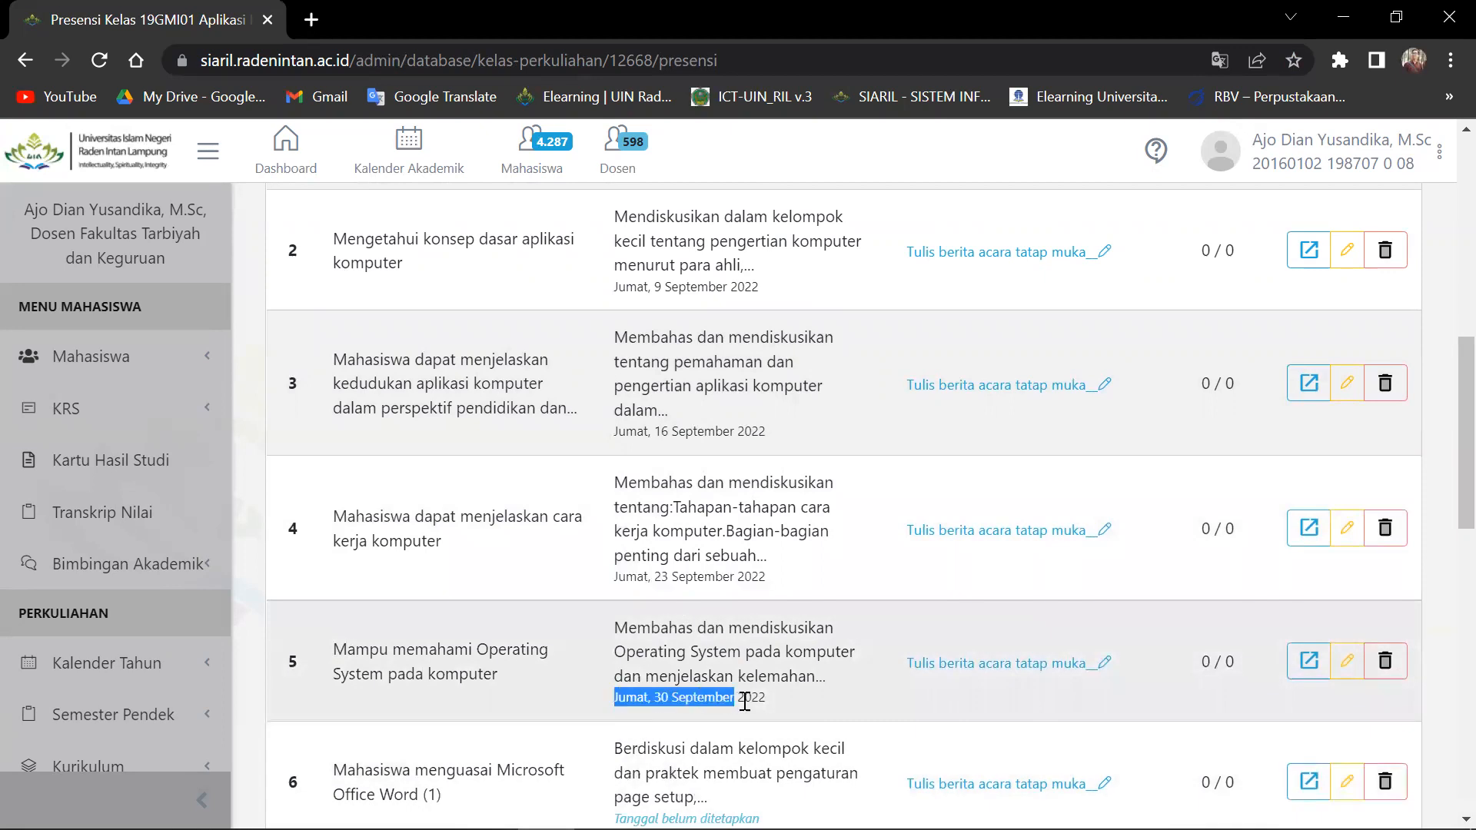
pyautogui.scroll(-1, 774, 676)
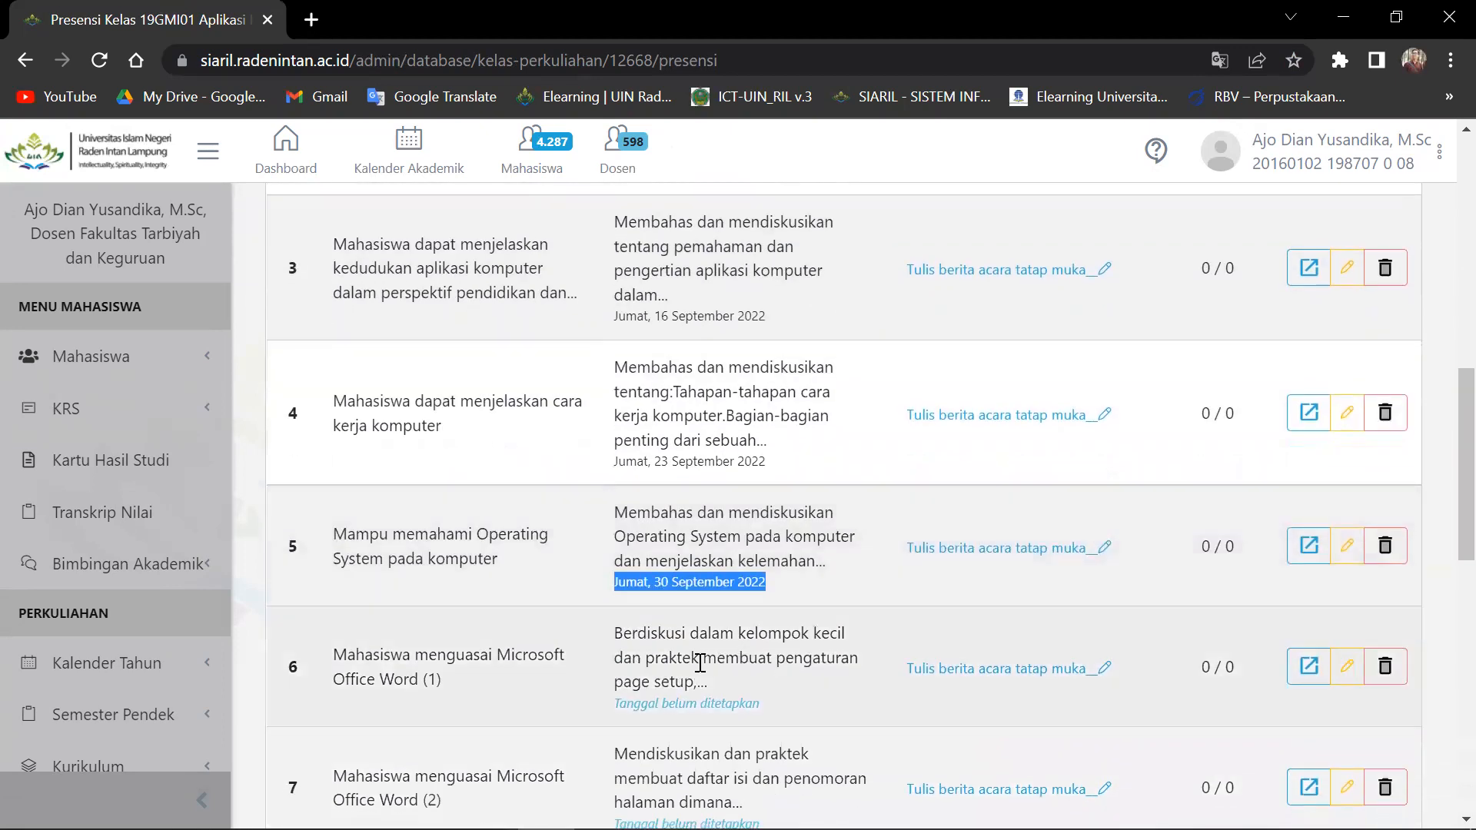
pyautogui.scroll(-4, 776, 658)
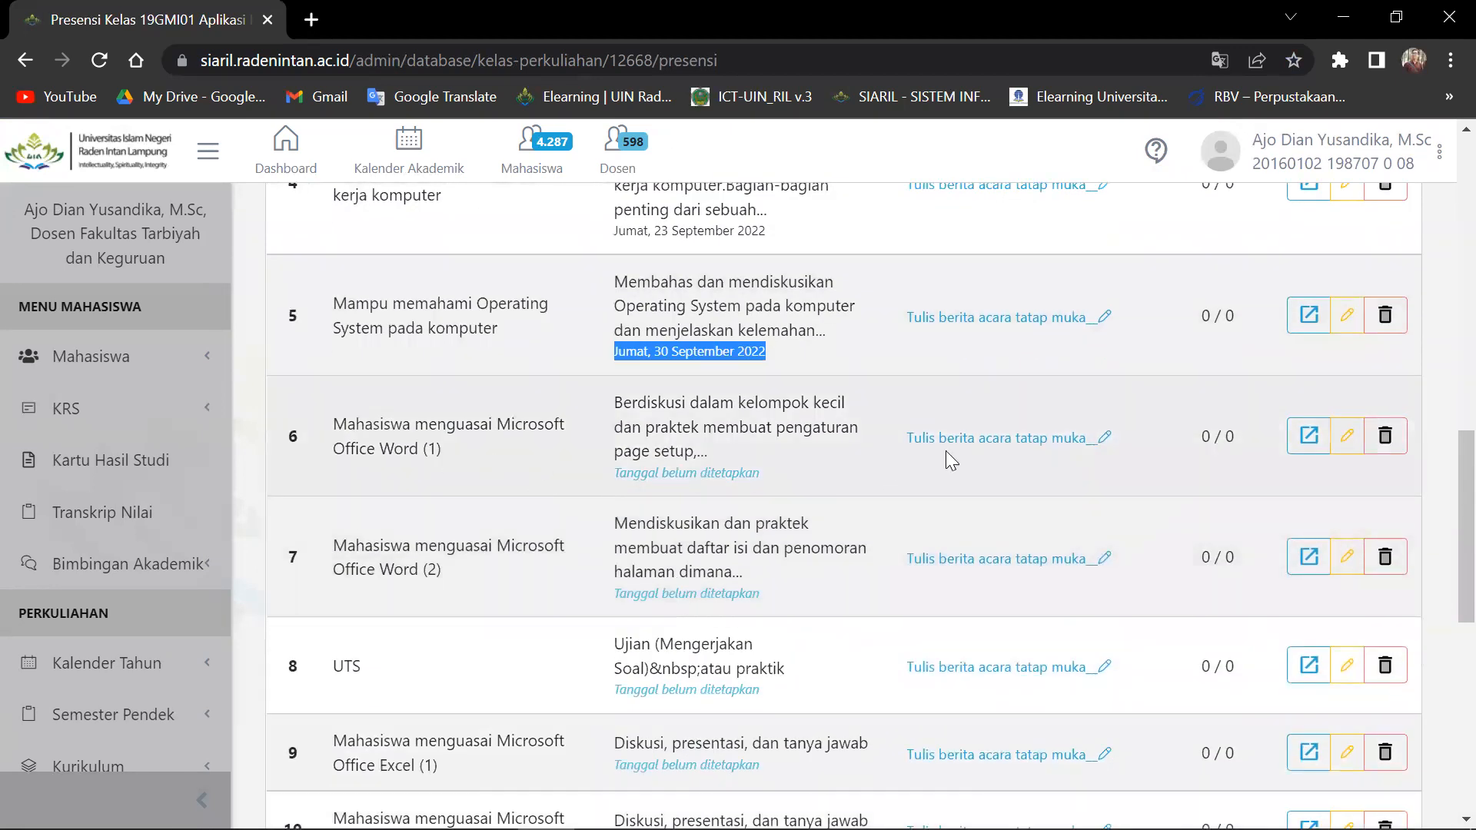
pyautogui.click(1346, 443)
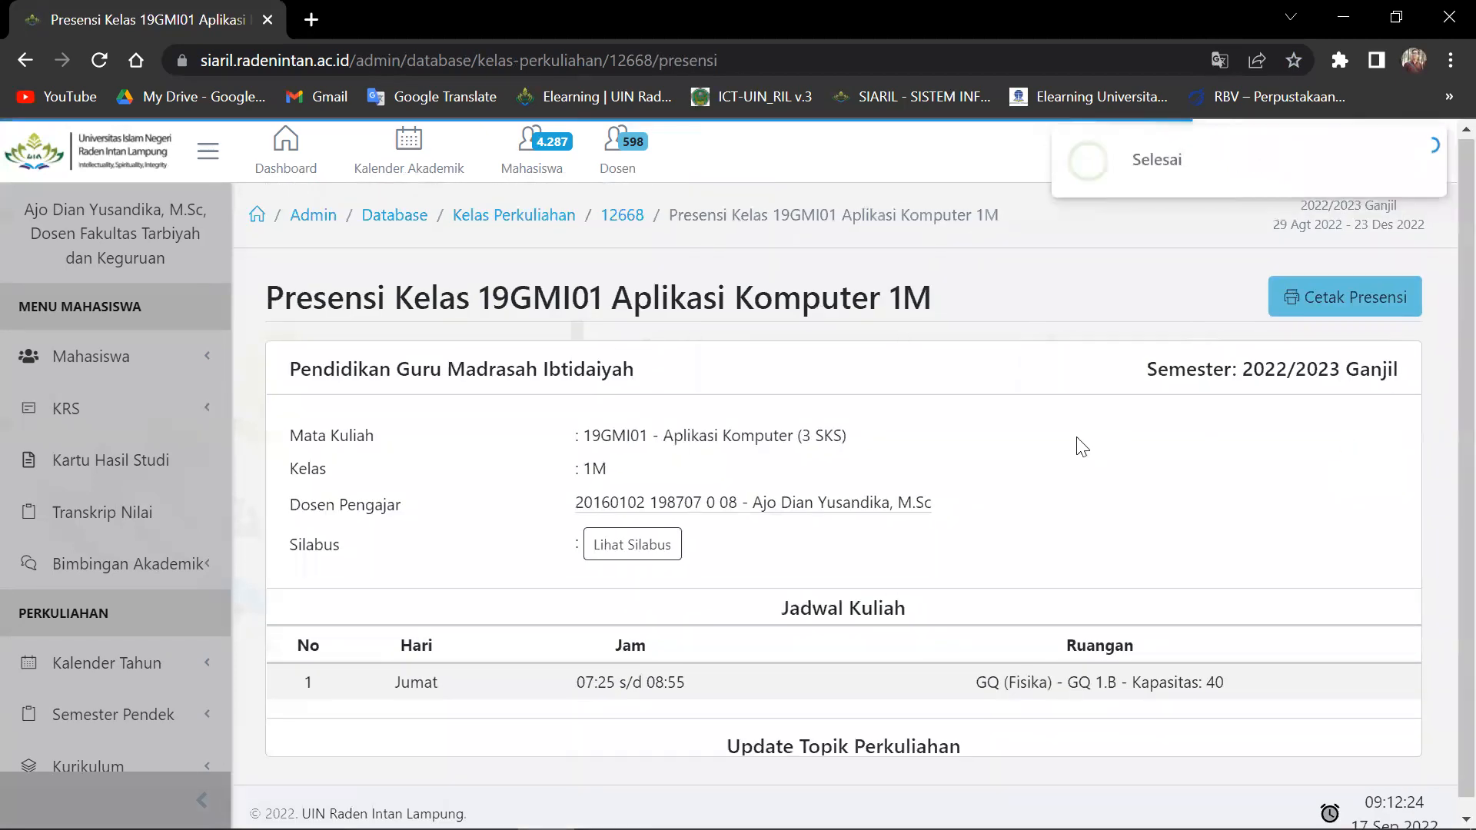
pyautogui.scroll(1, 769, 511)
pyautogui.scroll(-1, 703, 545)
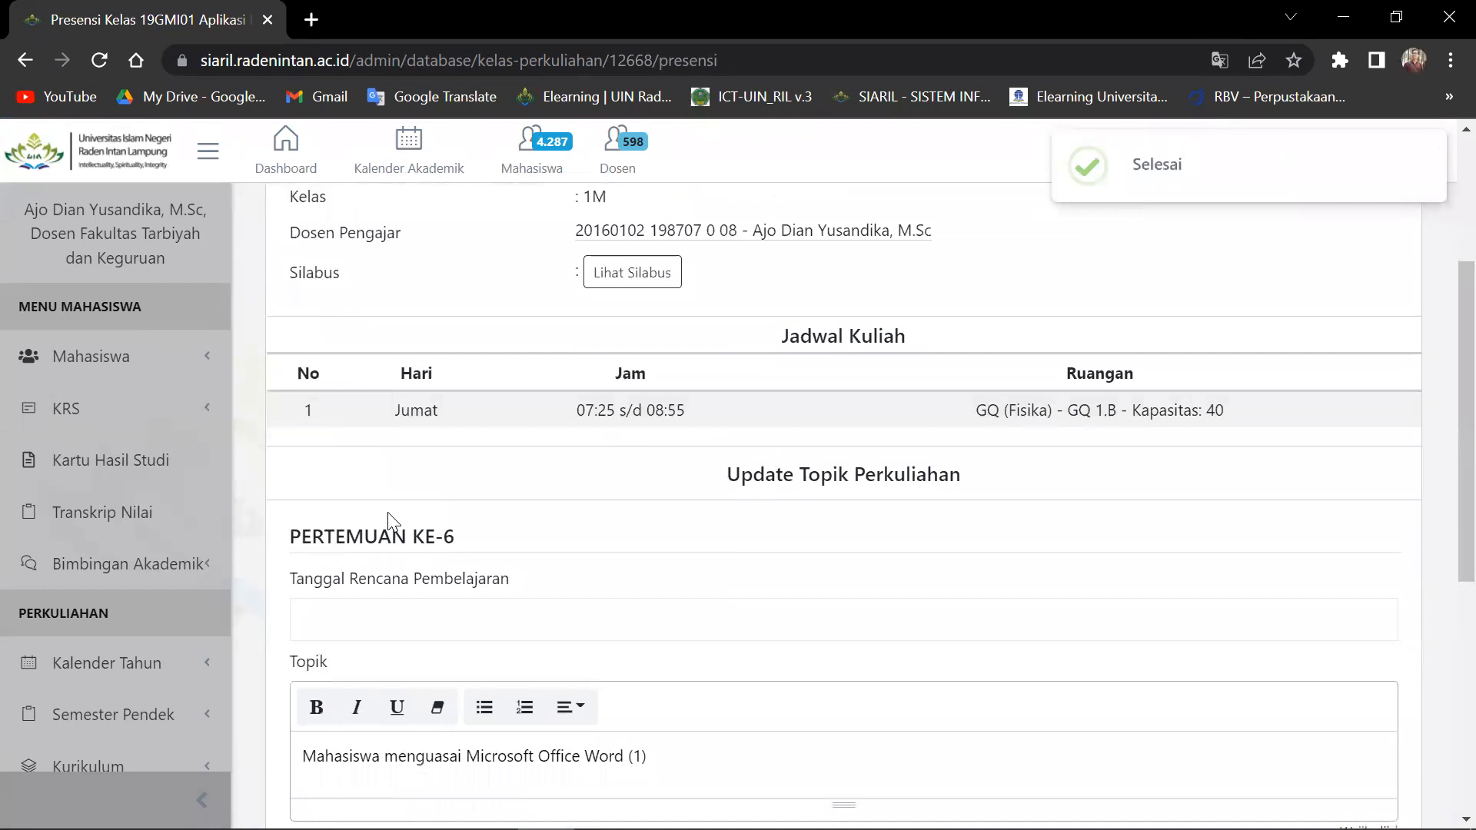
pyautogui.click(388, 607)
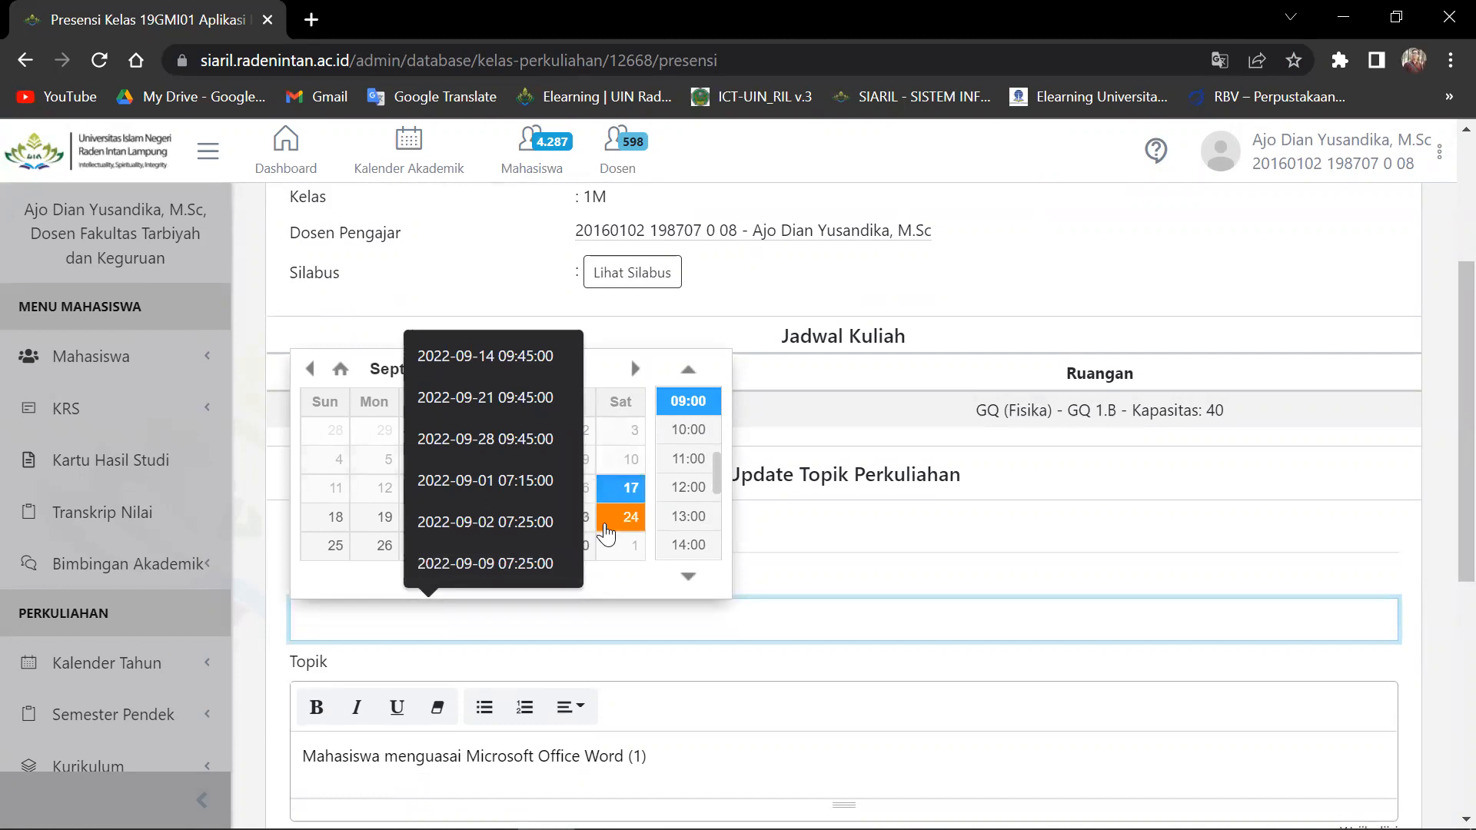
pyautogui.click(606, 530)
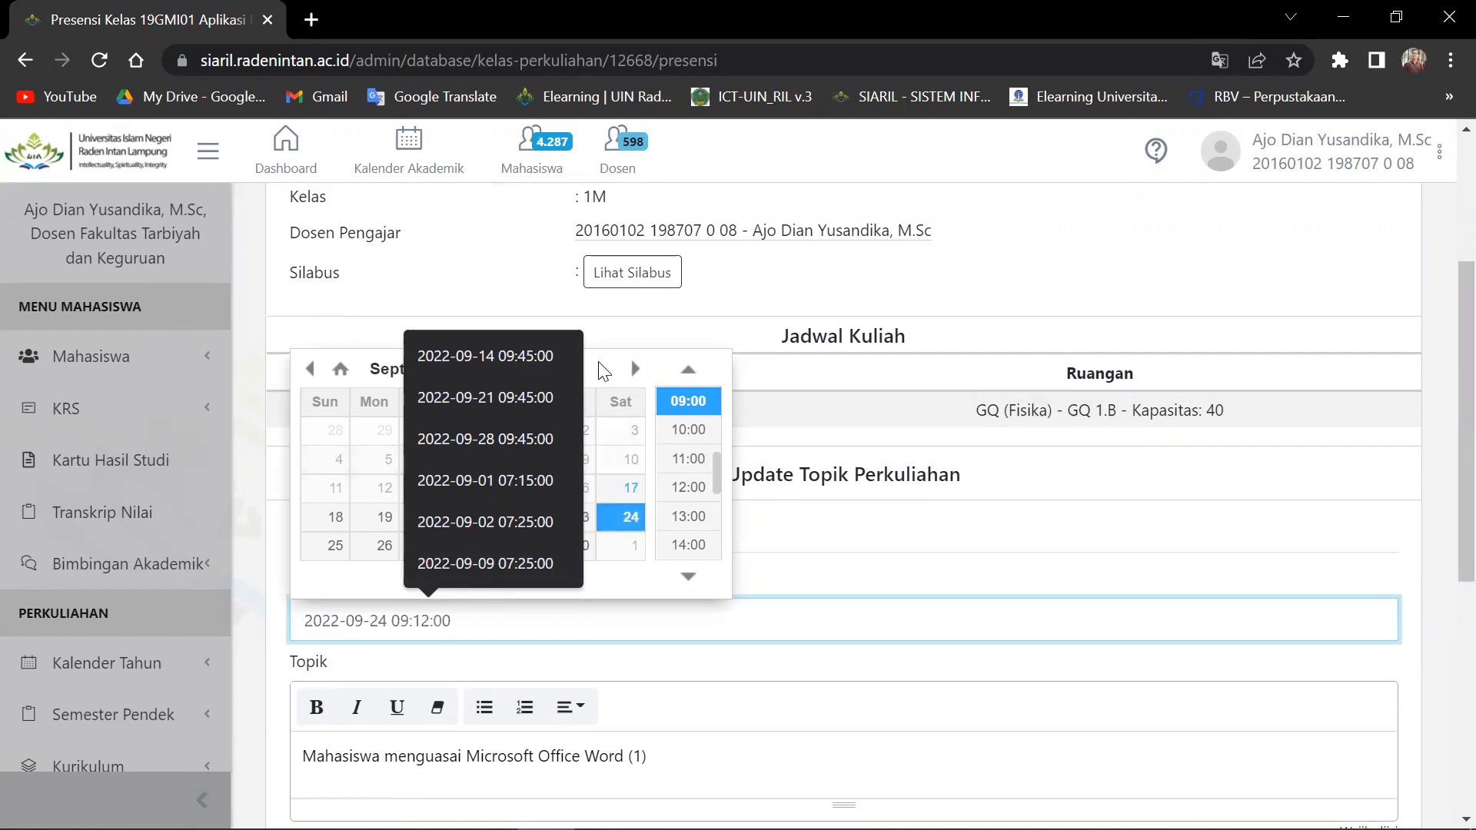
pyautogui.click(289, 481)
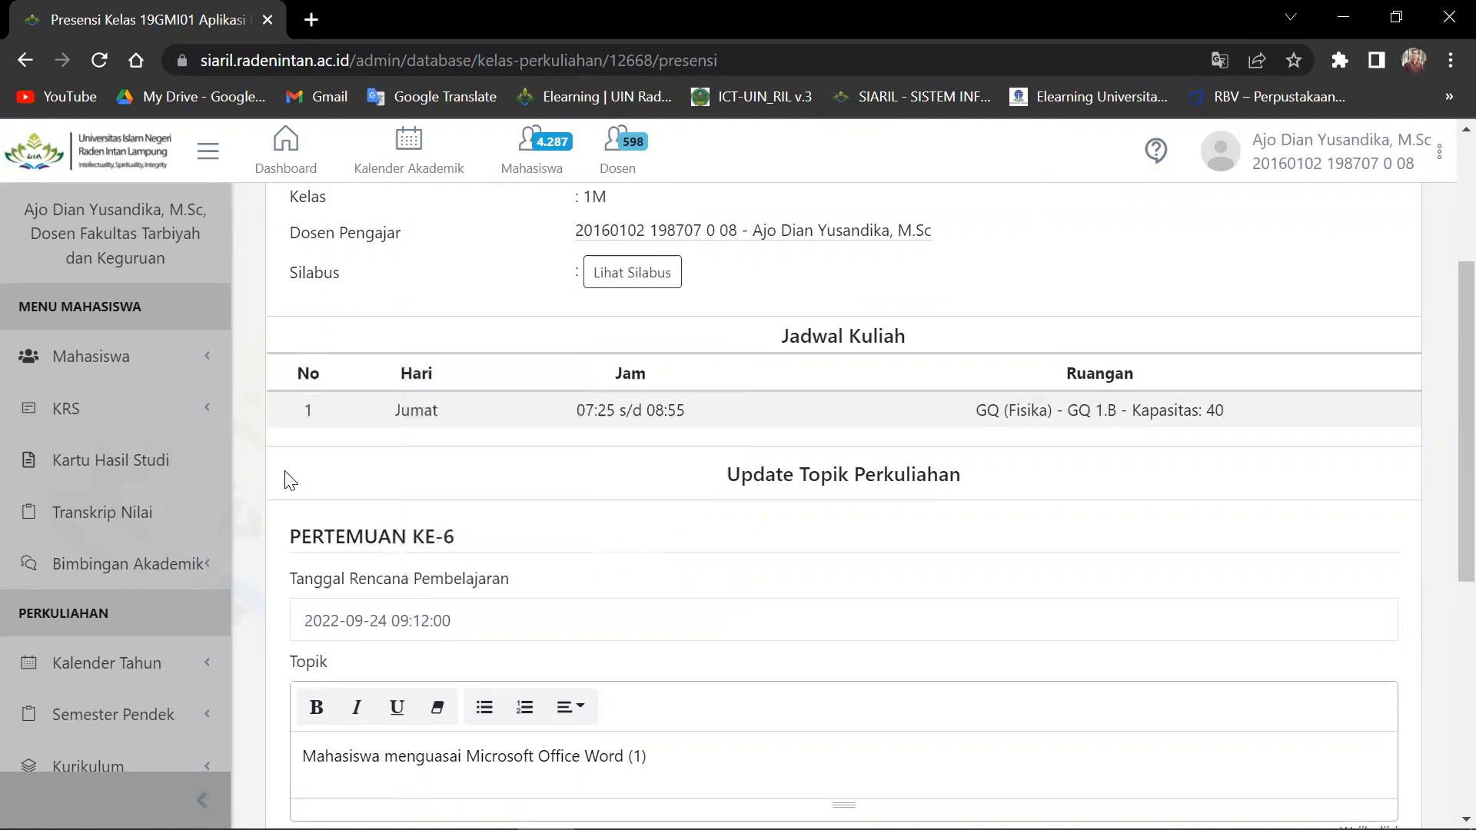
pyautogui.scroll(-3, 431, 462)
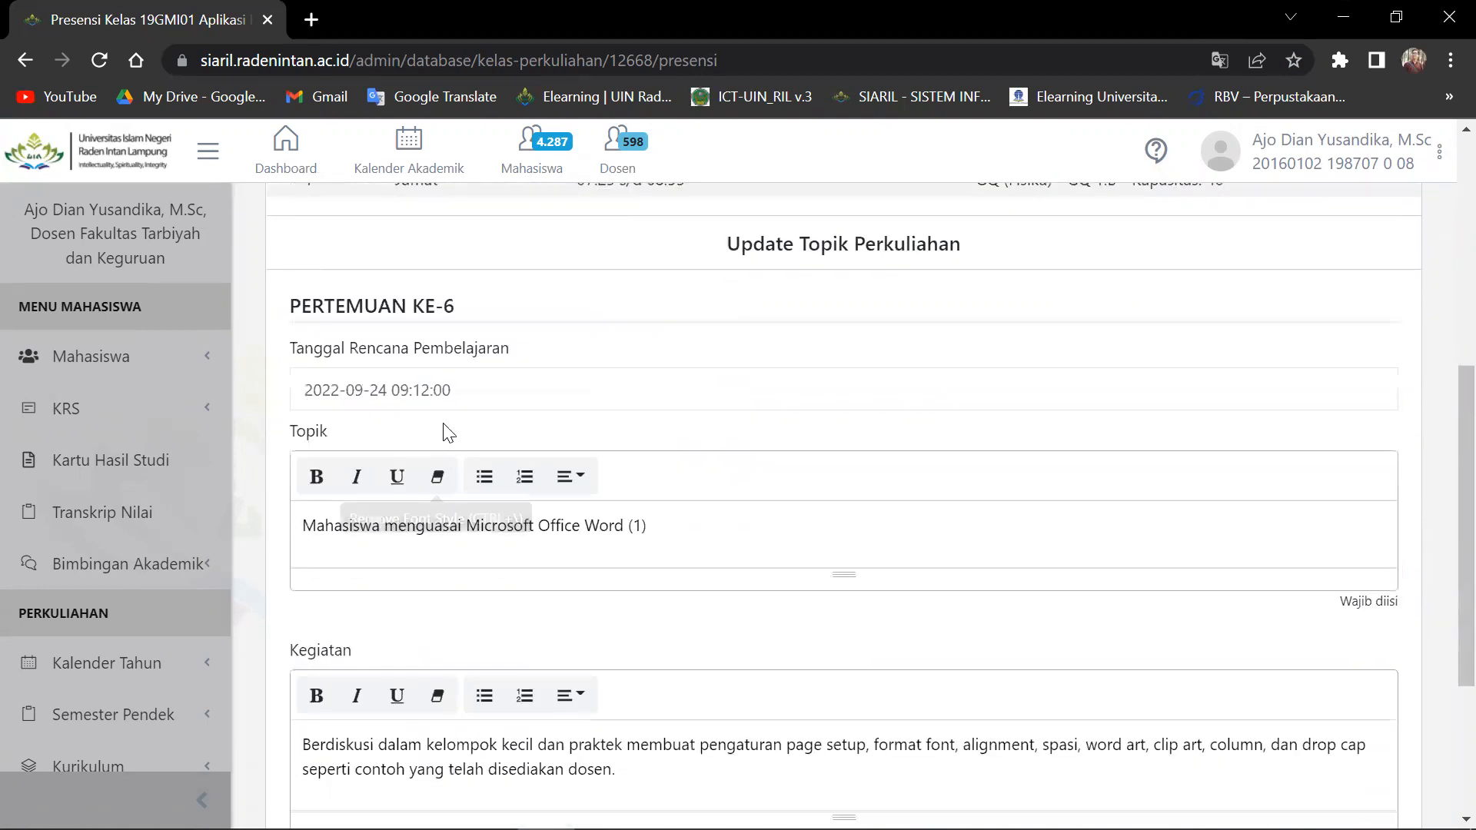
pyautogui.click(387, 389)
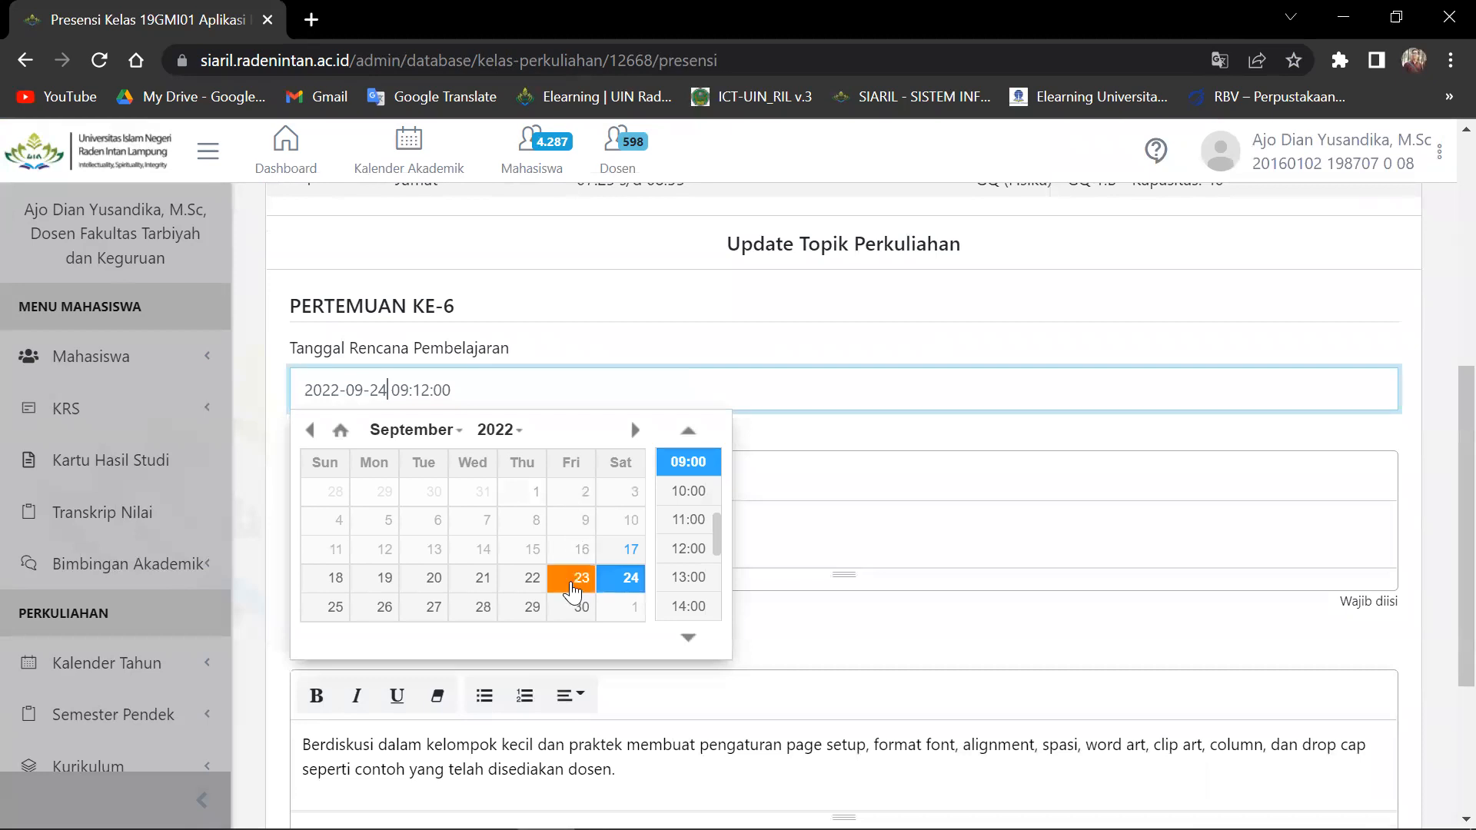
pyautogui.click(633, 430)
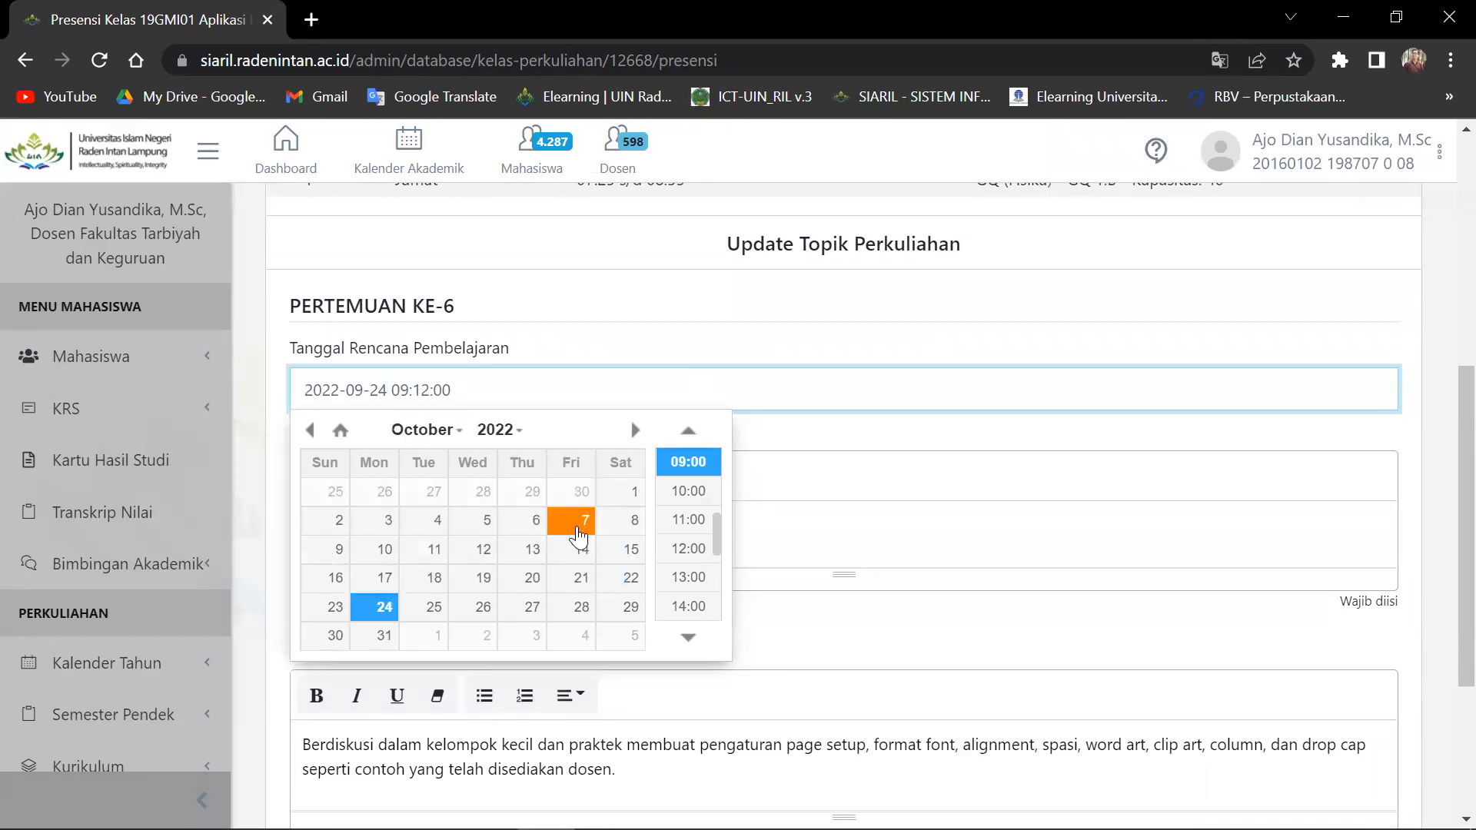
pyautogui.click(581, 528)
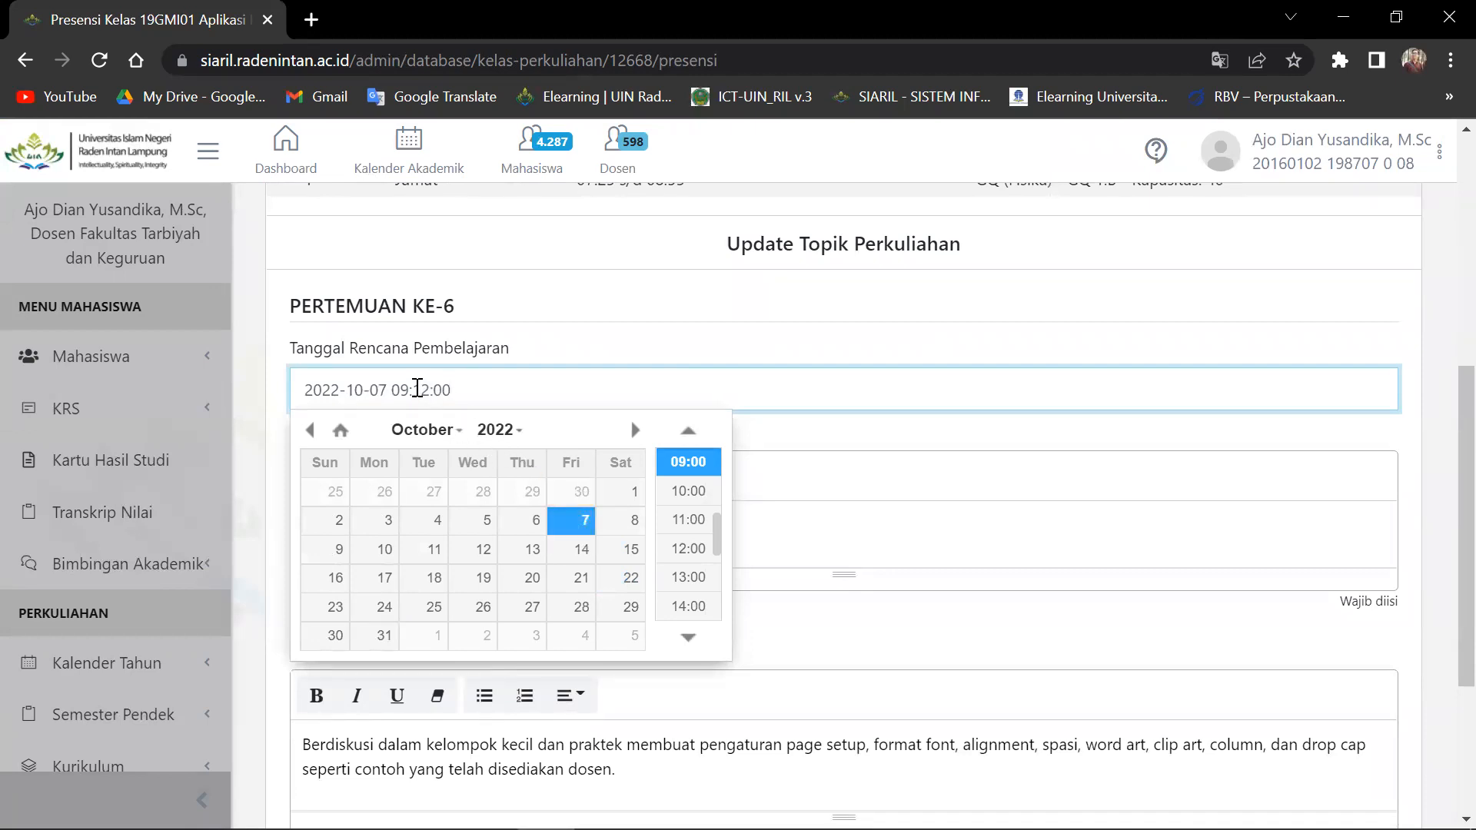
pyautogui.click(413, 388)
pyautogui.press('BackSpace')
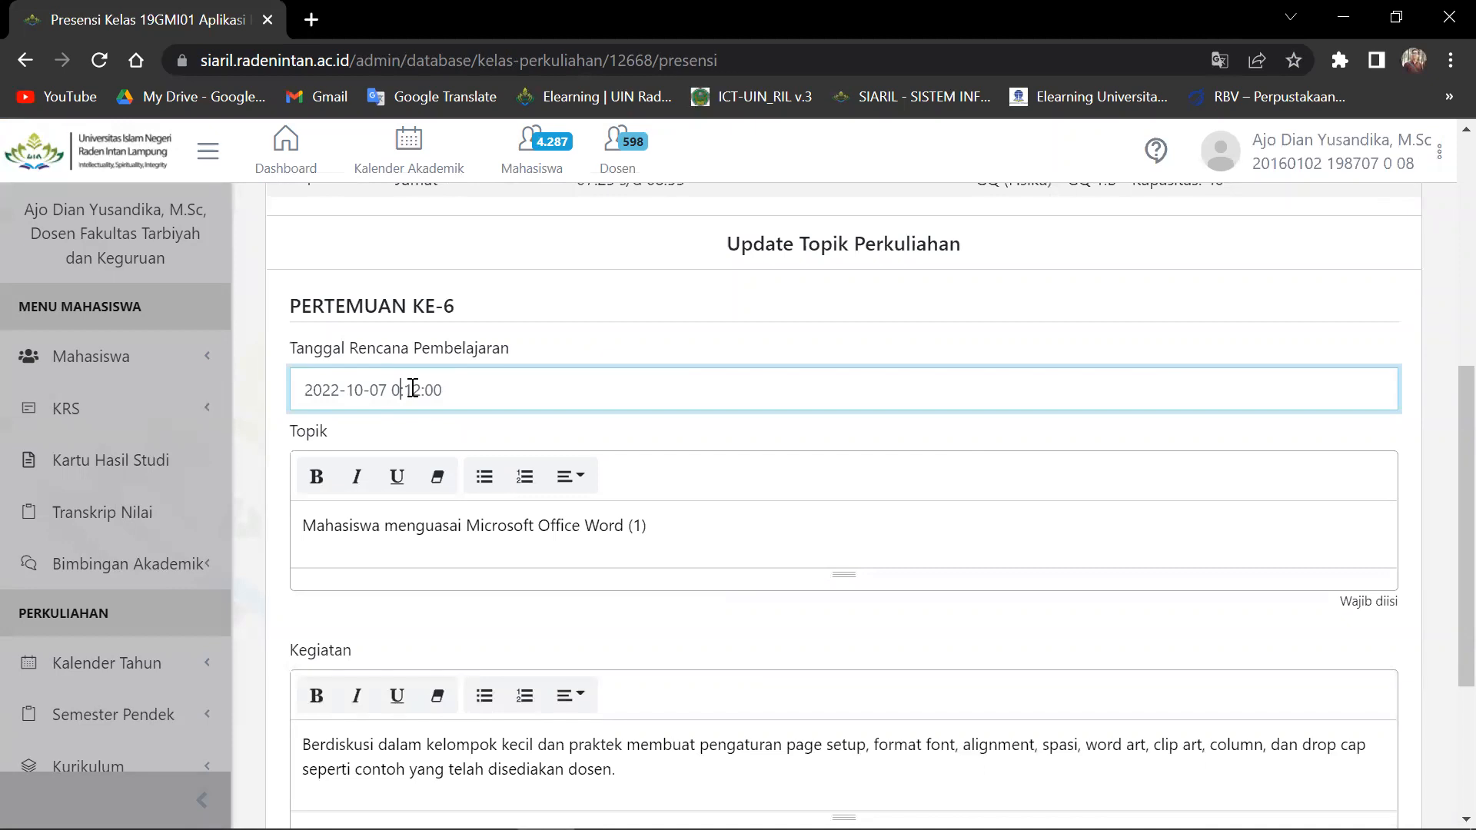
pyautogui.write('7')
pyautogui.press('BackSpace')
pyautogui.write('5')
pyautogui.scroll(-3, 454, 369)
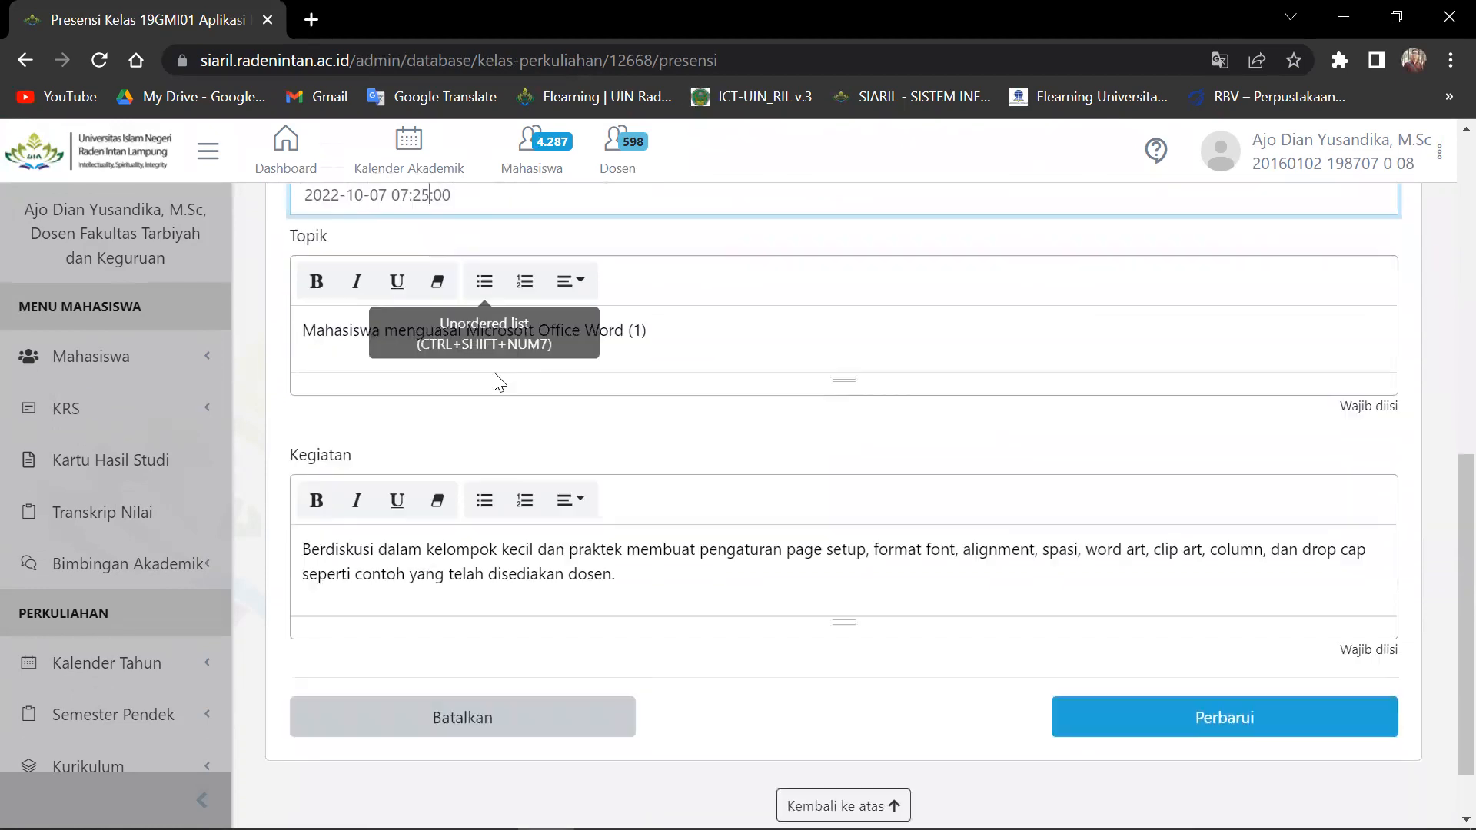
pyautogui.click(1227, 704)
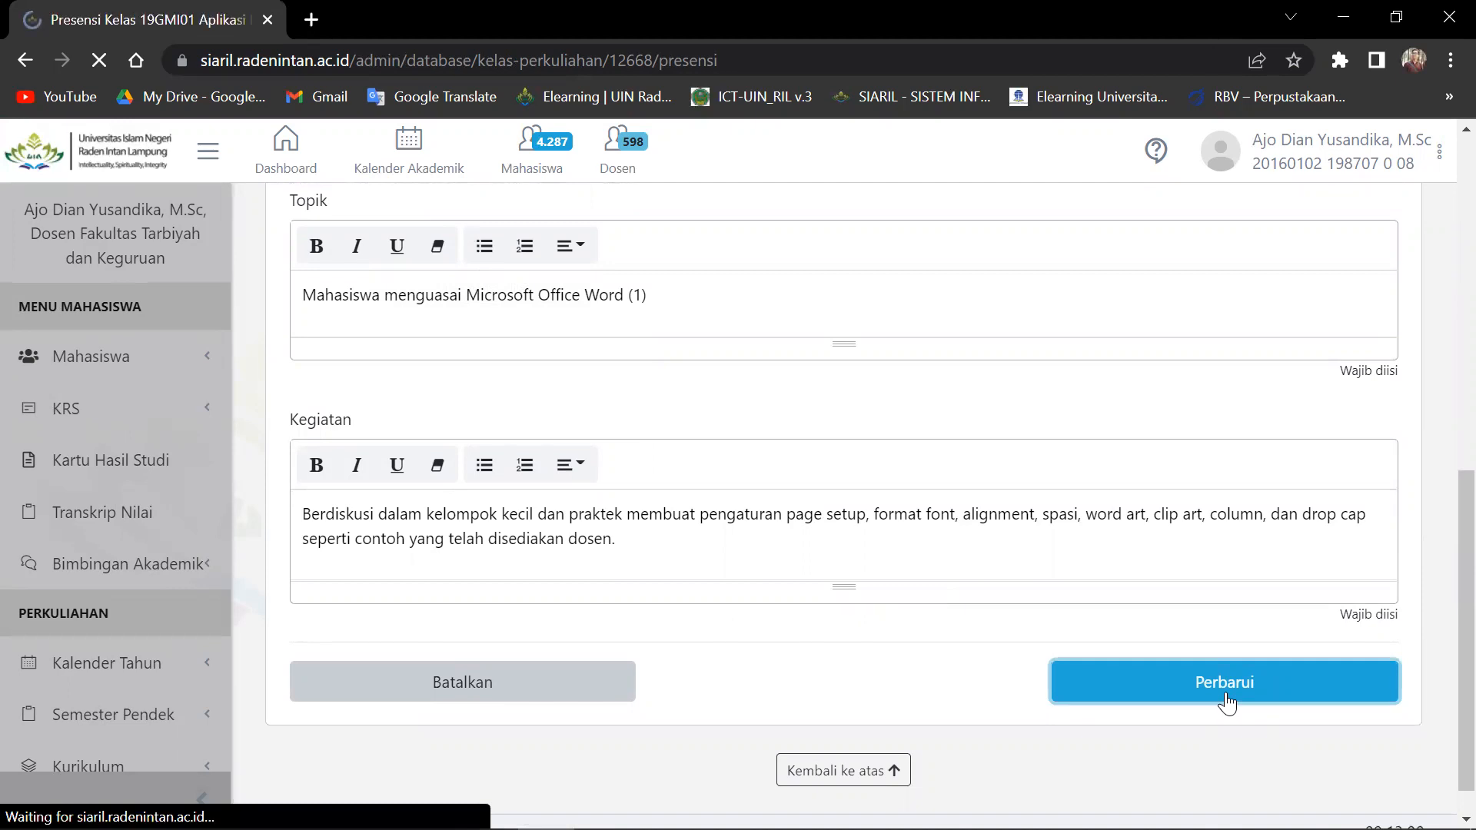
# Check the planned dates of class 1M's meetings under Rencana Kegiatan, especially those of meetings 6 and 4.
pyautogui.scroll(-5, 684, 527)
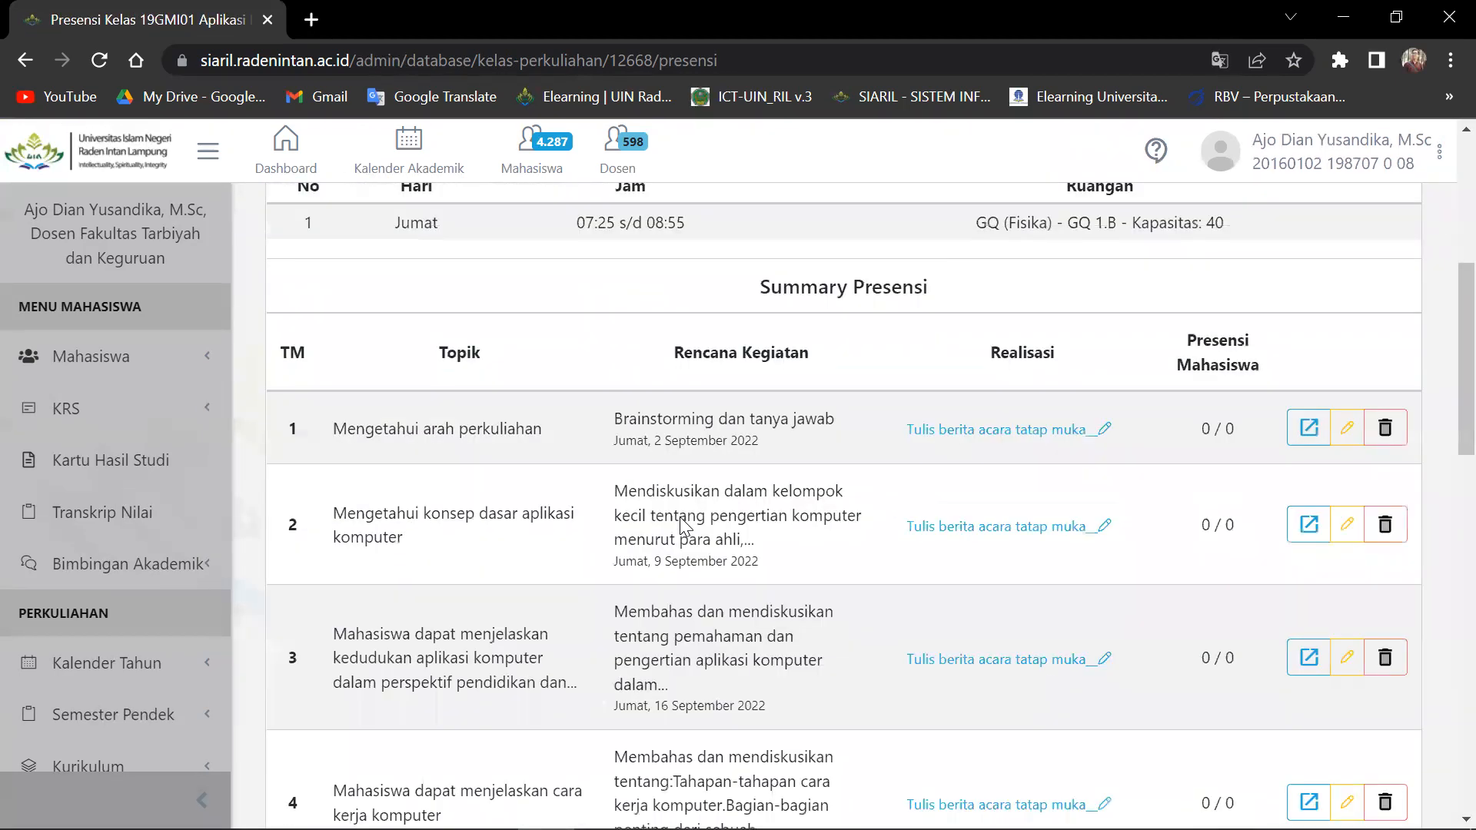
pyautogui.scroll(-6, 677, 531)
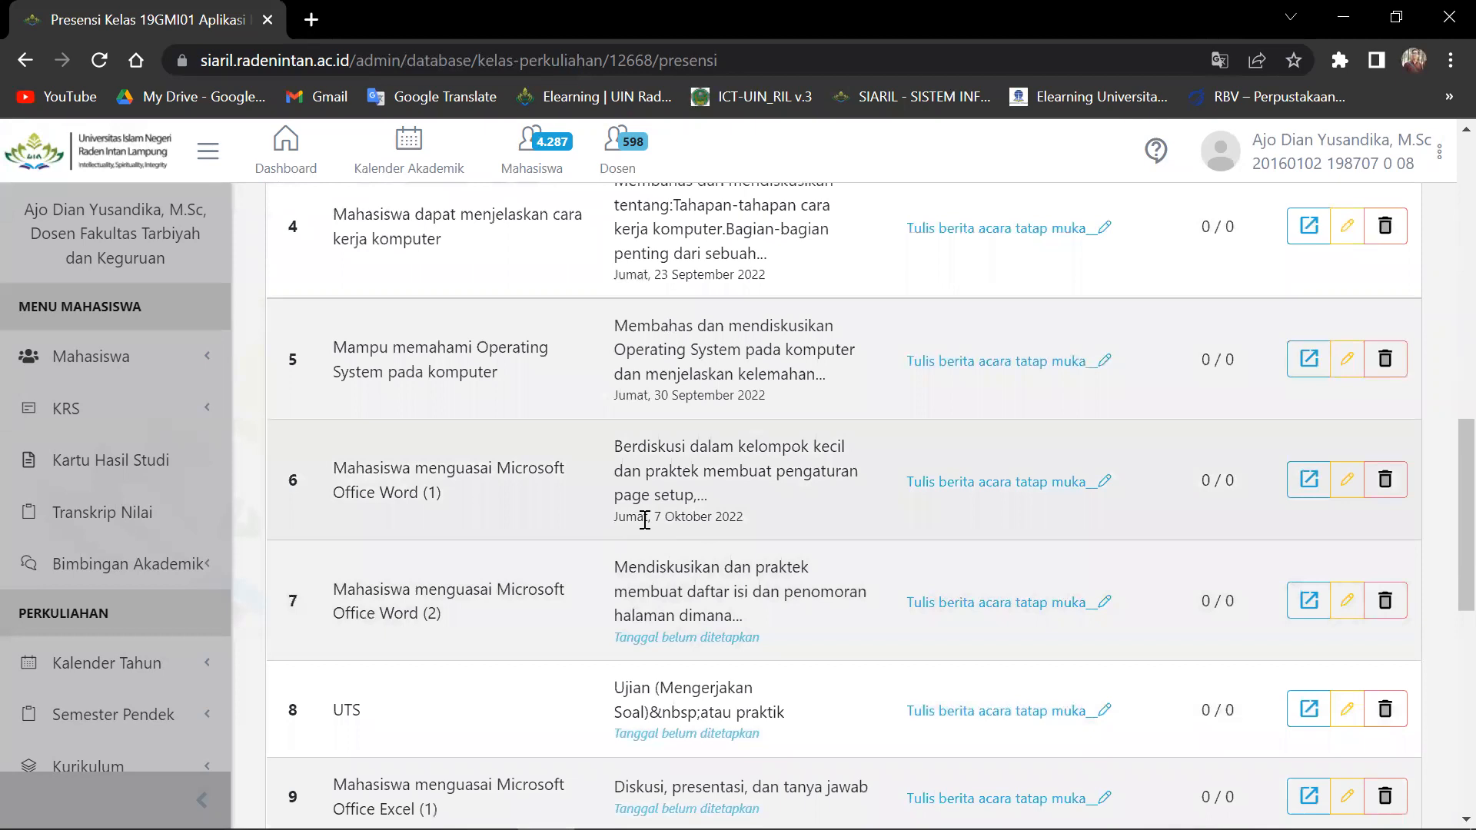
pyautogui.scroll(-2, 744, 607)
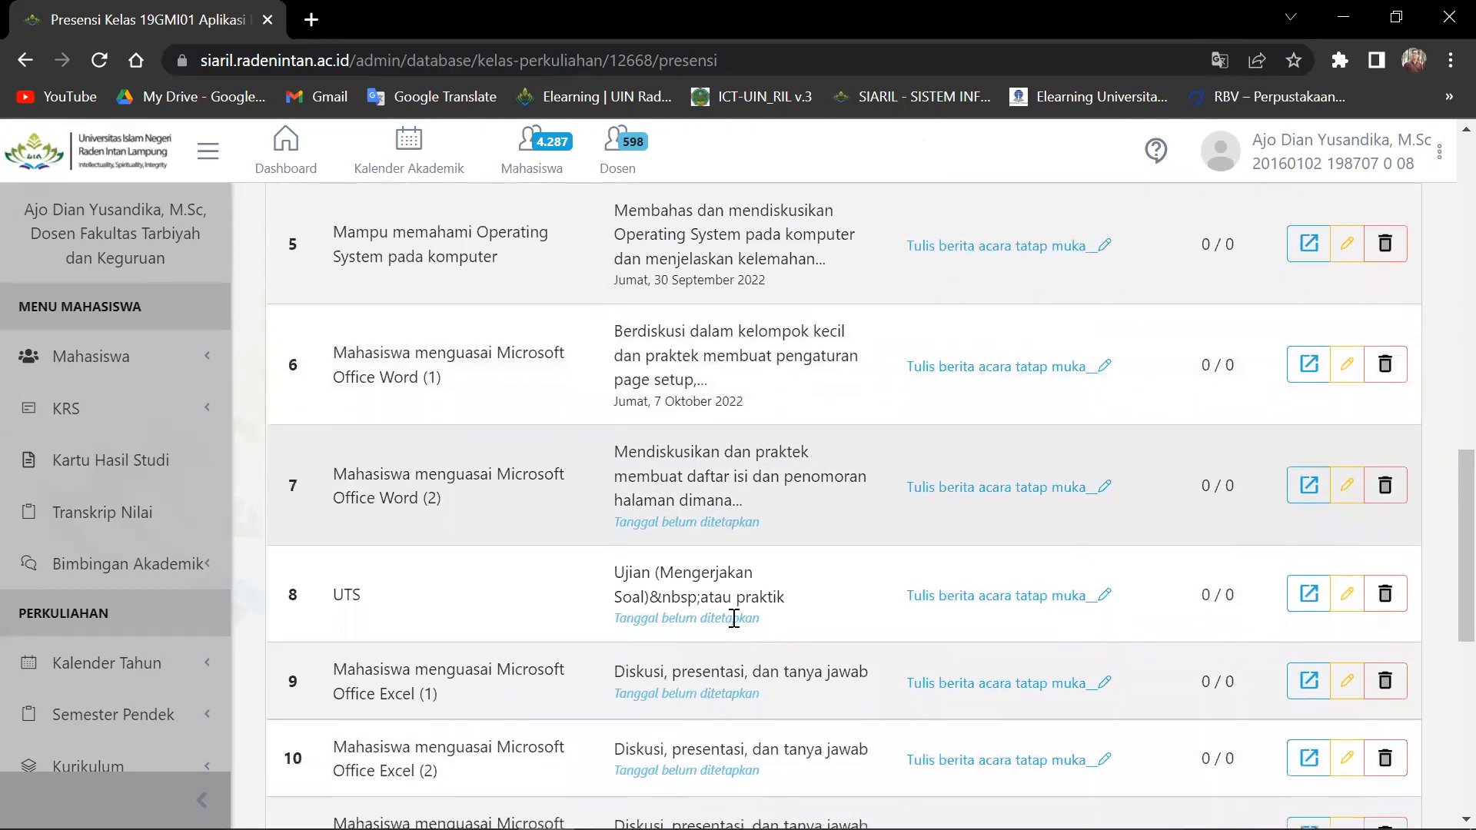
pyautogui.scroll(3, 738, 596)
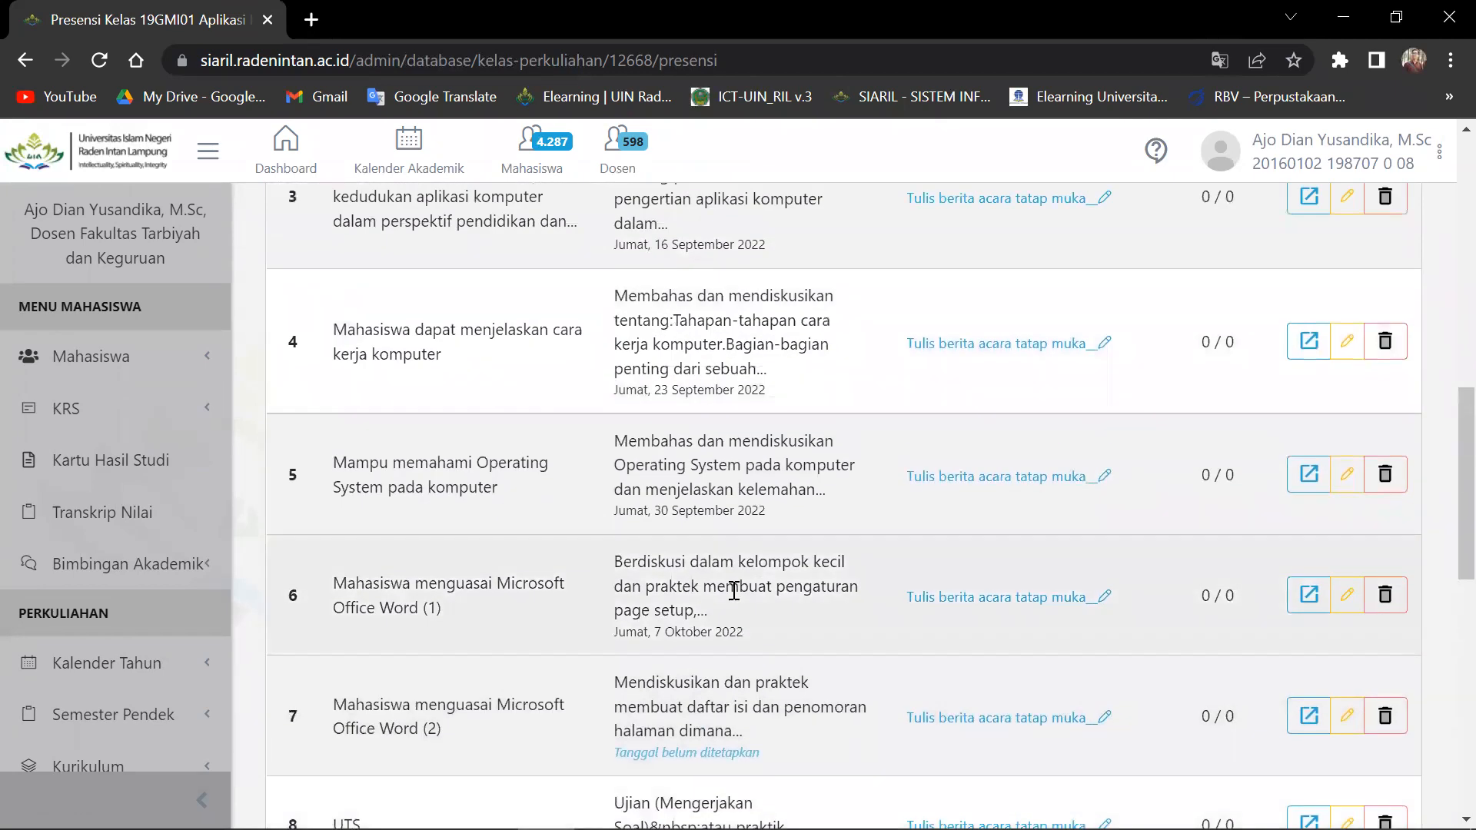
pyautogui.scroll(3, 734, 591)
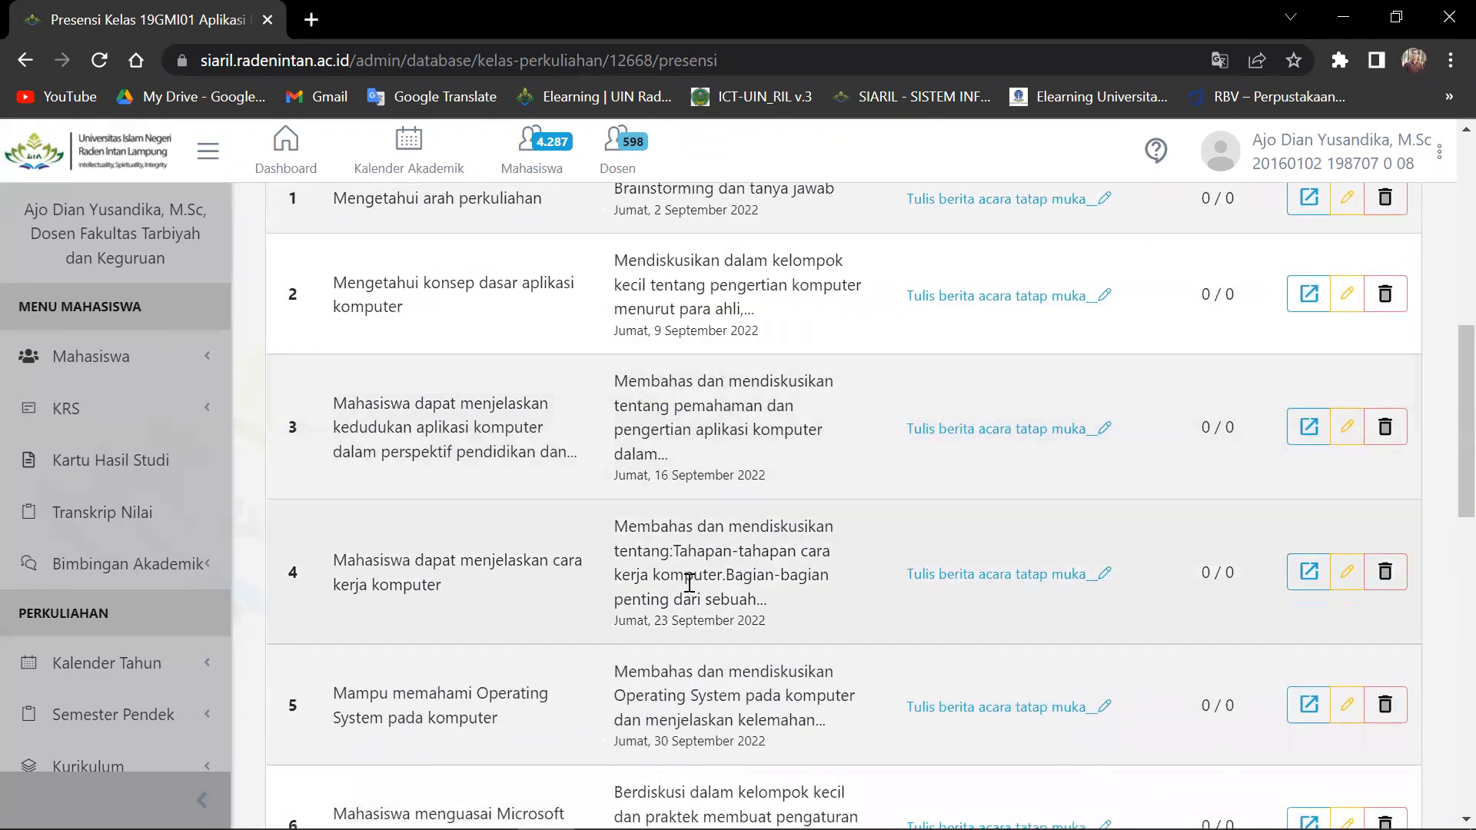
pyautogui.moveTo(614, 620); pyautogui.dragTo(766, 635)
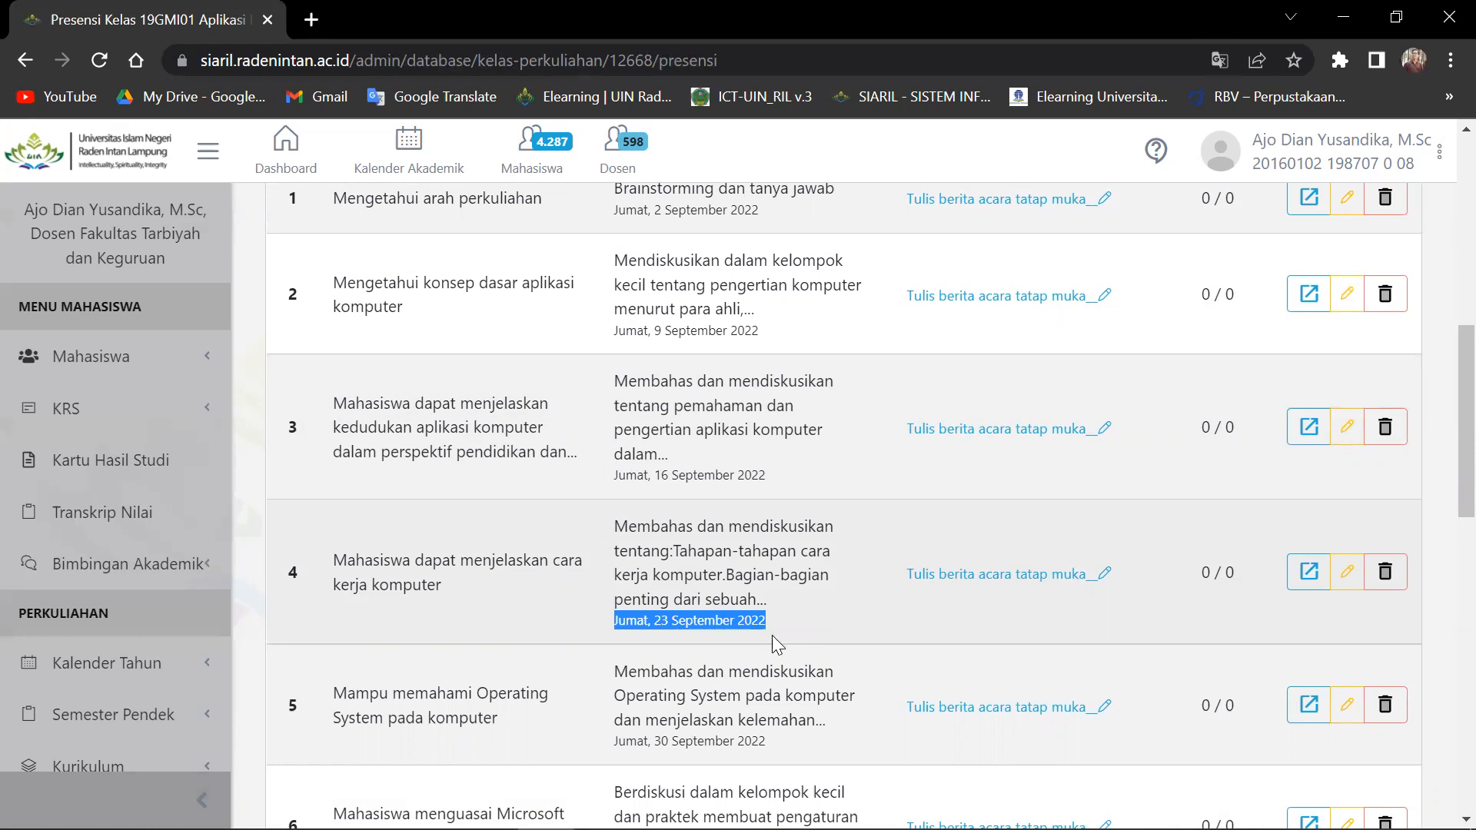
# Open the details of meeting 1 of class 1M from Summary Presensi.
pyautogui.scroll(3, 769, 632)
pyautogui.scroll(-2, 772, 635)
pyautogui.scroll(-1, 774, 636)
pyautogui.scroll(1, 845, 619)
pyautogui.scroll(2, 859, 619)
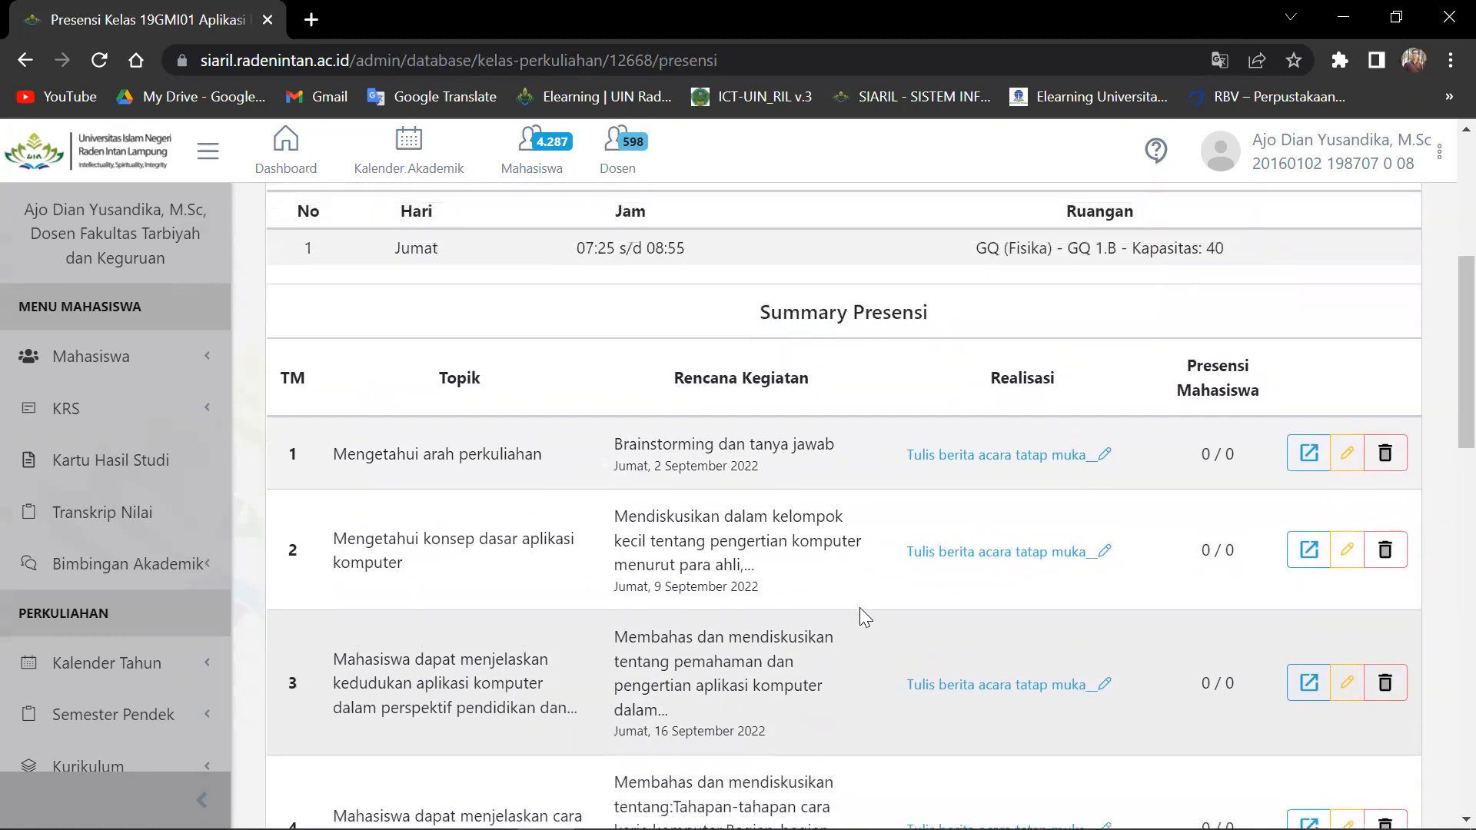
pyautogui.scroll(2, 860, 607)
pyautogui.scroll(-2, 860, 608)
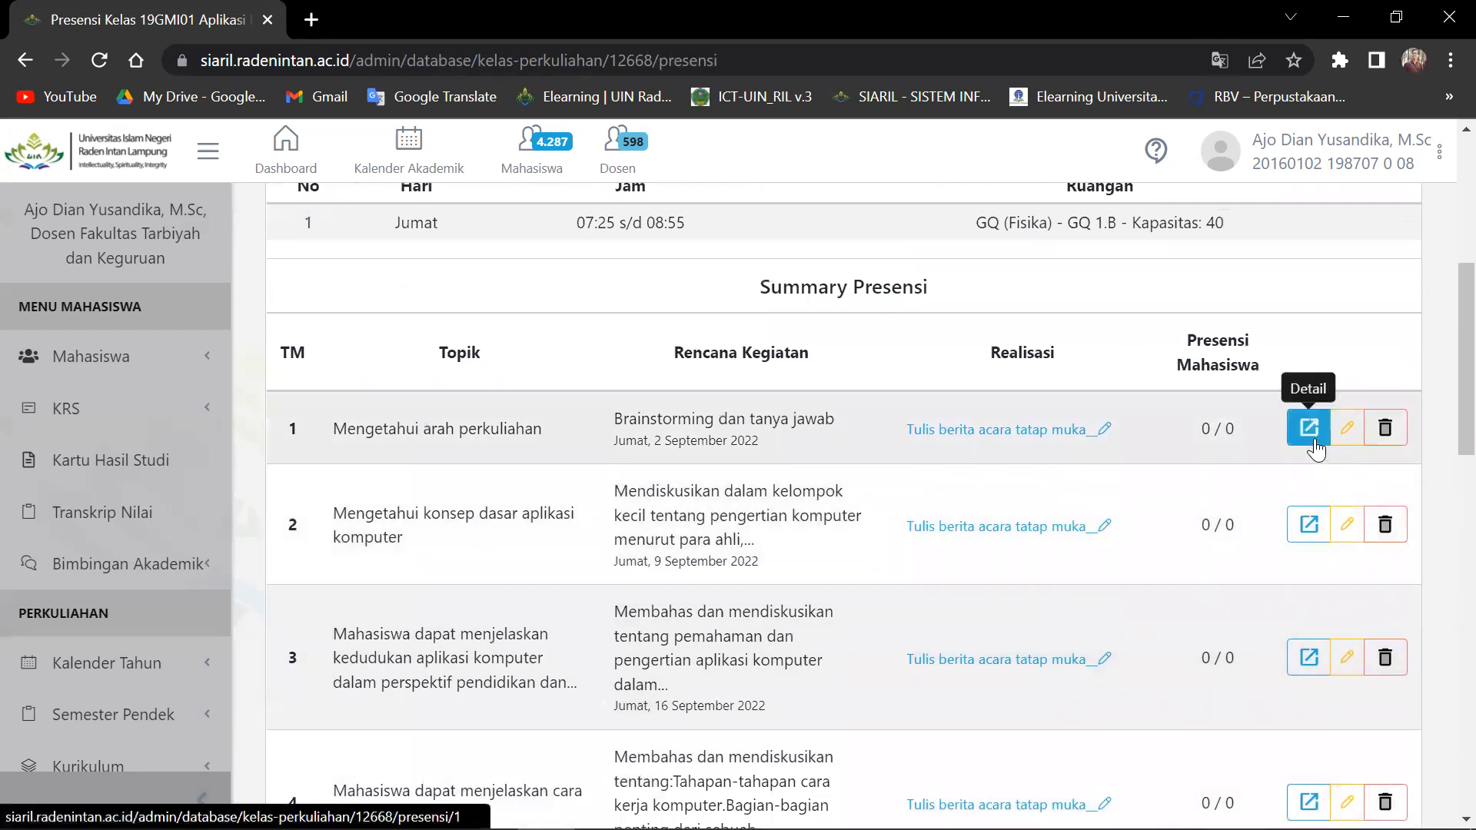
pyautogui.scroll(5, 1316, 450)
pyautogui.scroll(-4, 1316, 471)
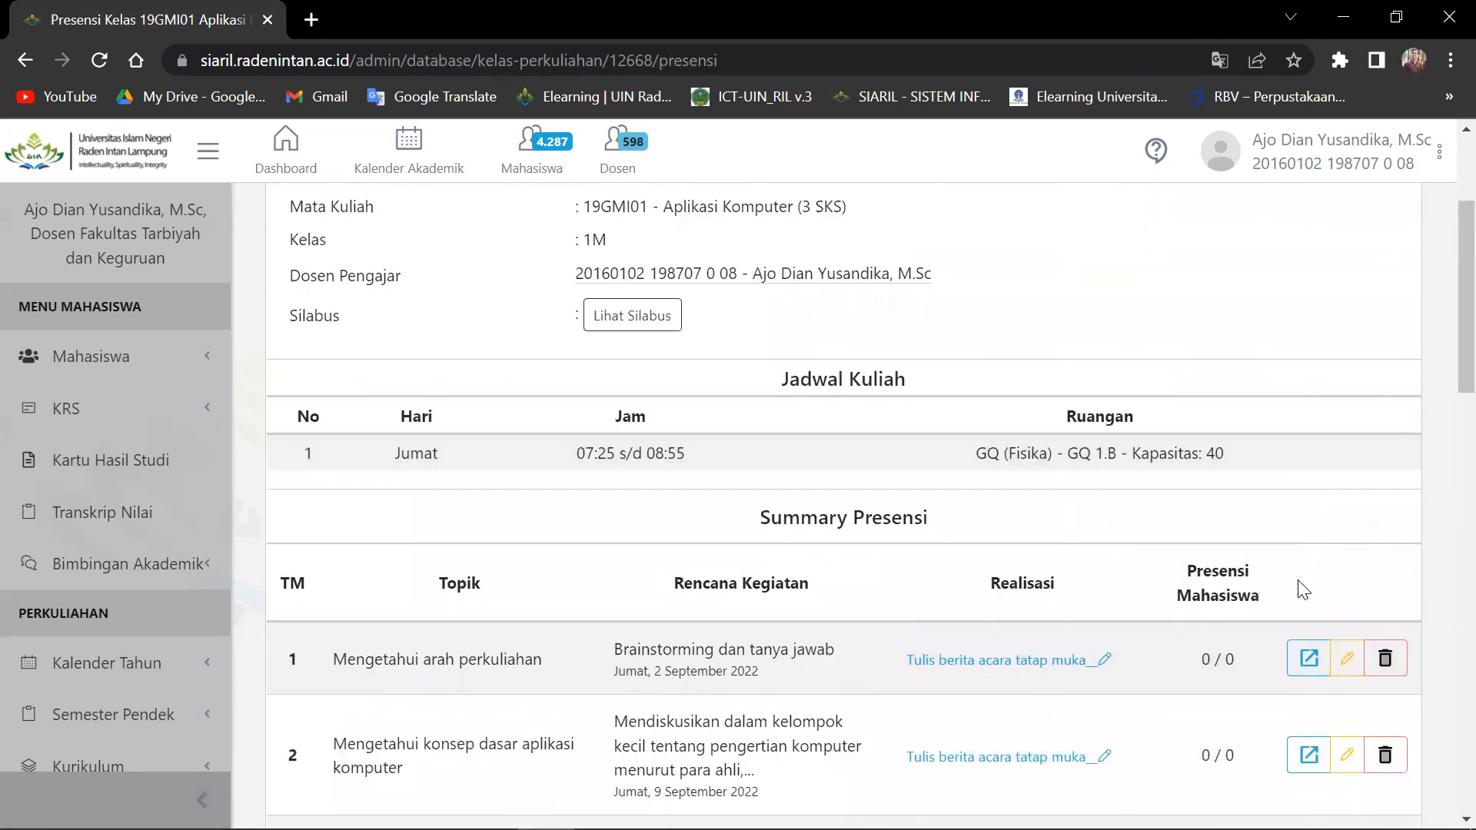
pyautogui.click(1302, 676)
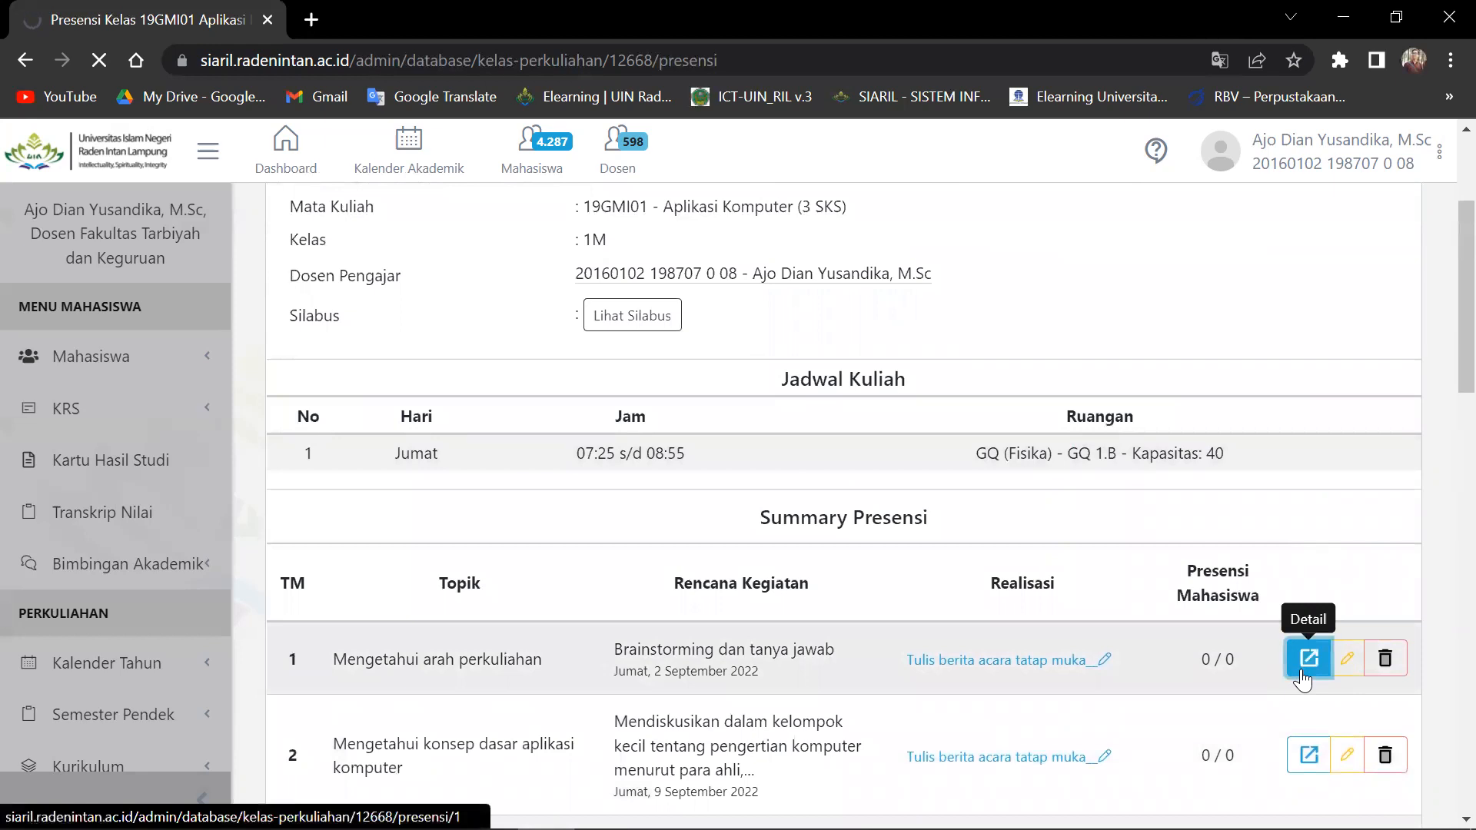
# Review meeting 1's planned and actual dates, topic, activity, Refleksi Dosen and Refleksi Mahasiswa.
pyautogui.scroll(-6, 1130, 592)
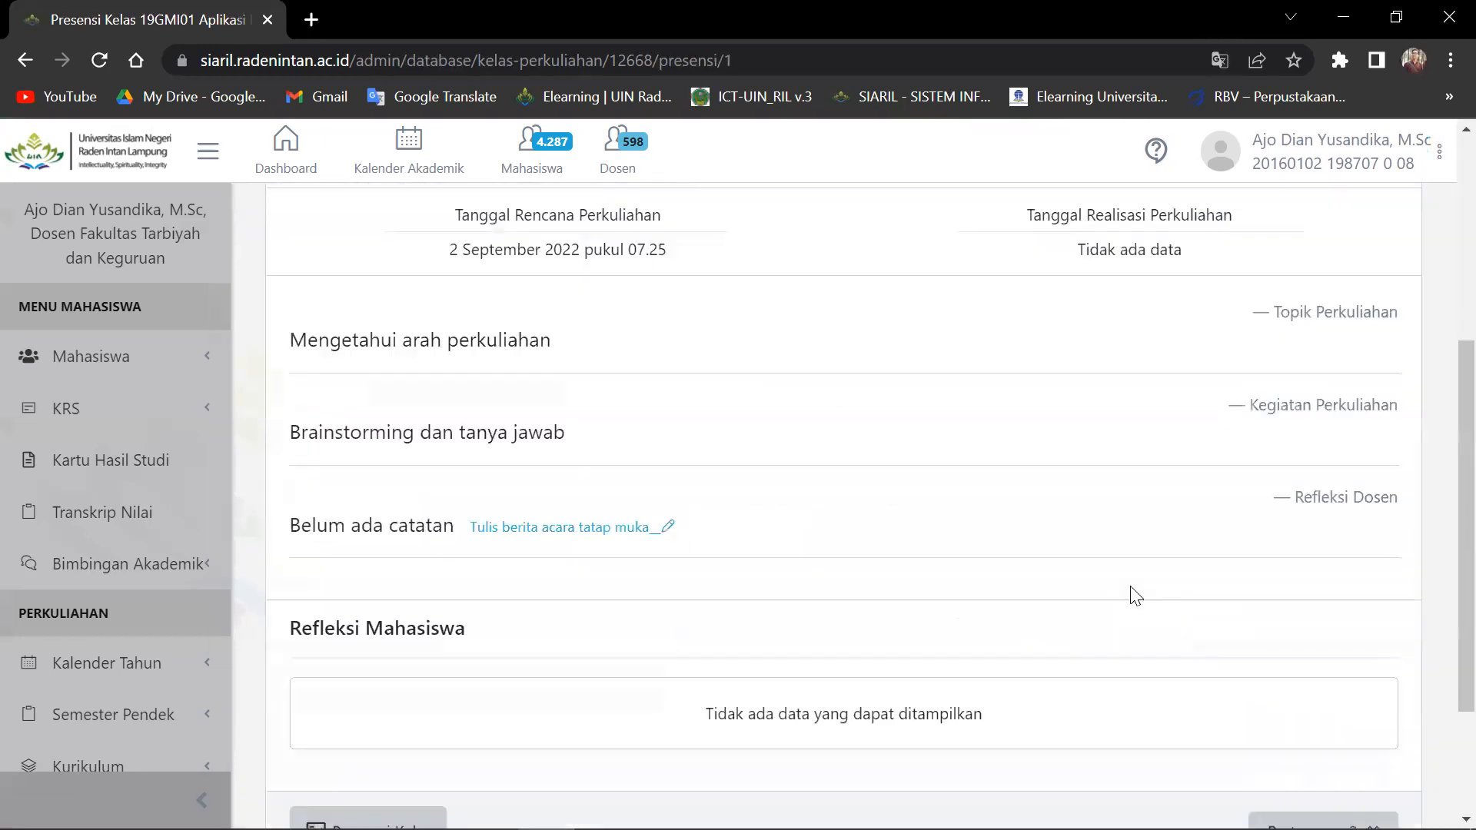
pyautogui.scroll(4, 1130, 593)
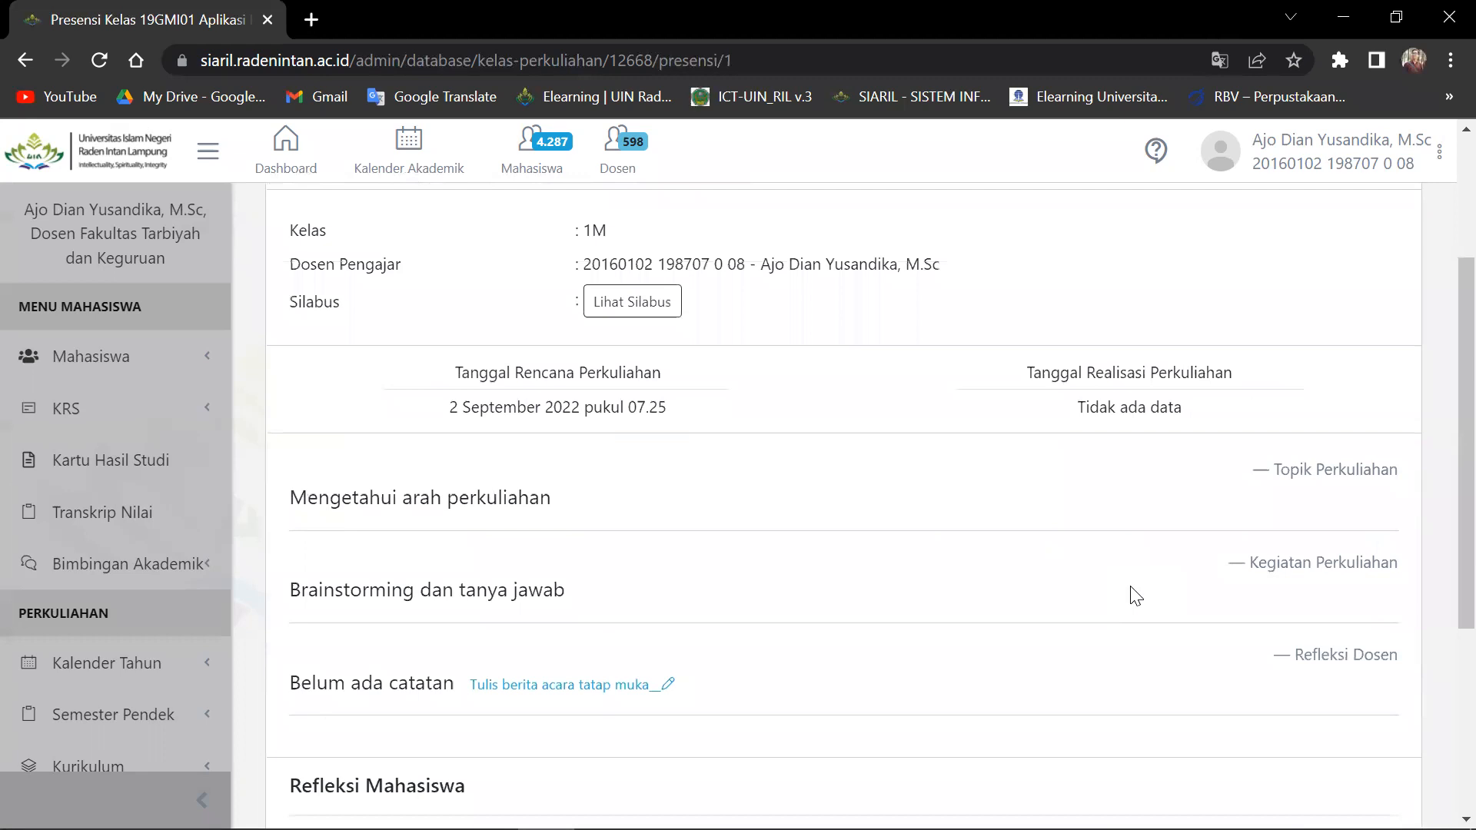
pyautogui.scroll(-4, 1130, 597)
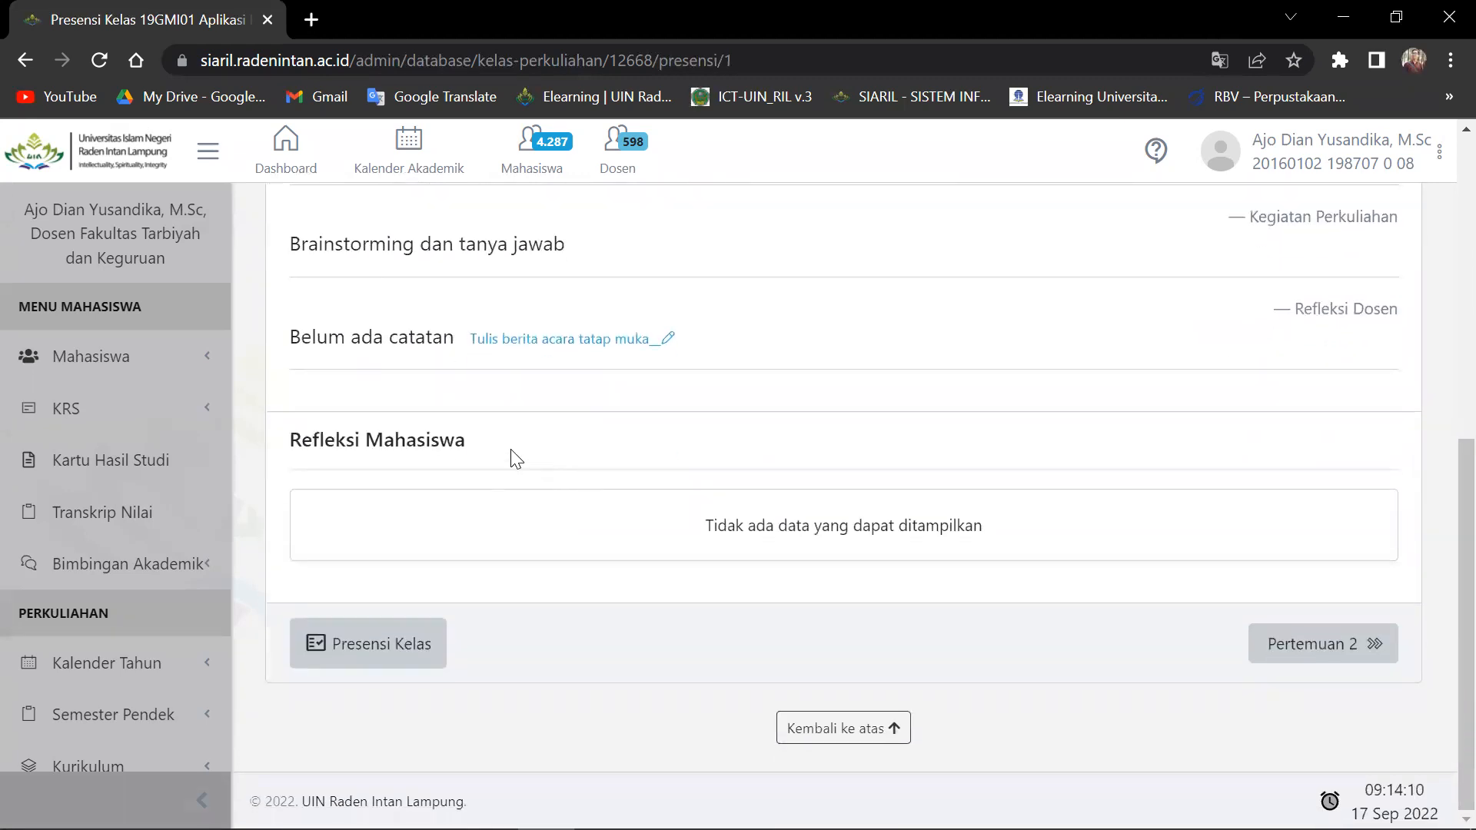
pyautogui.scroll(4, 520, 442)
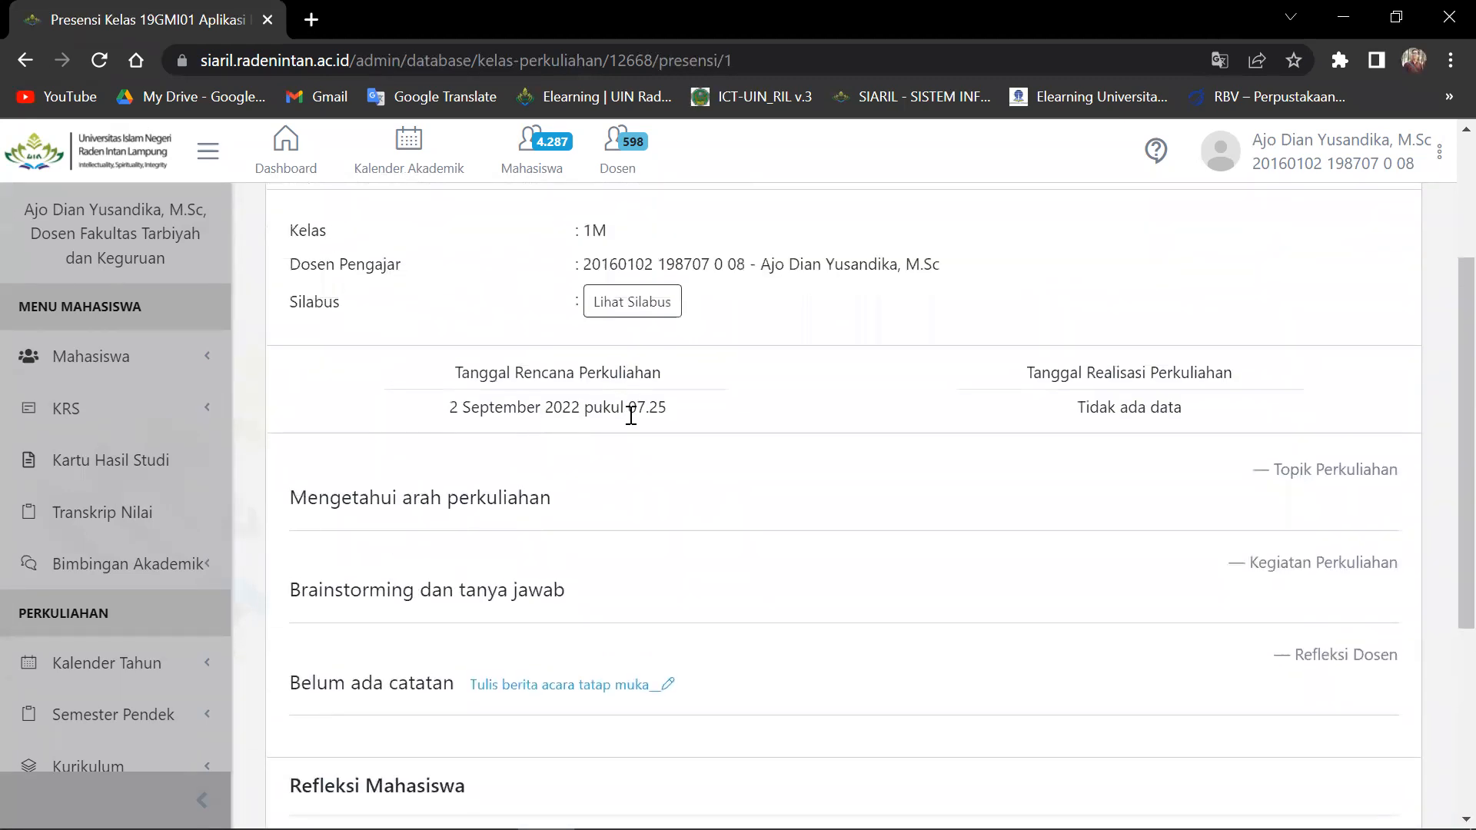
pyautogui.scroll(-1, 549, 569)
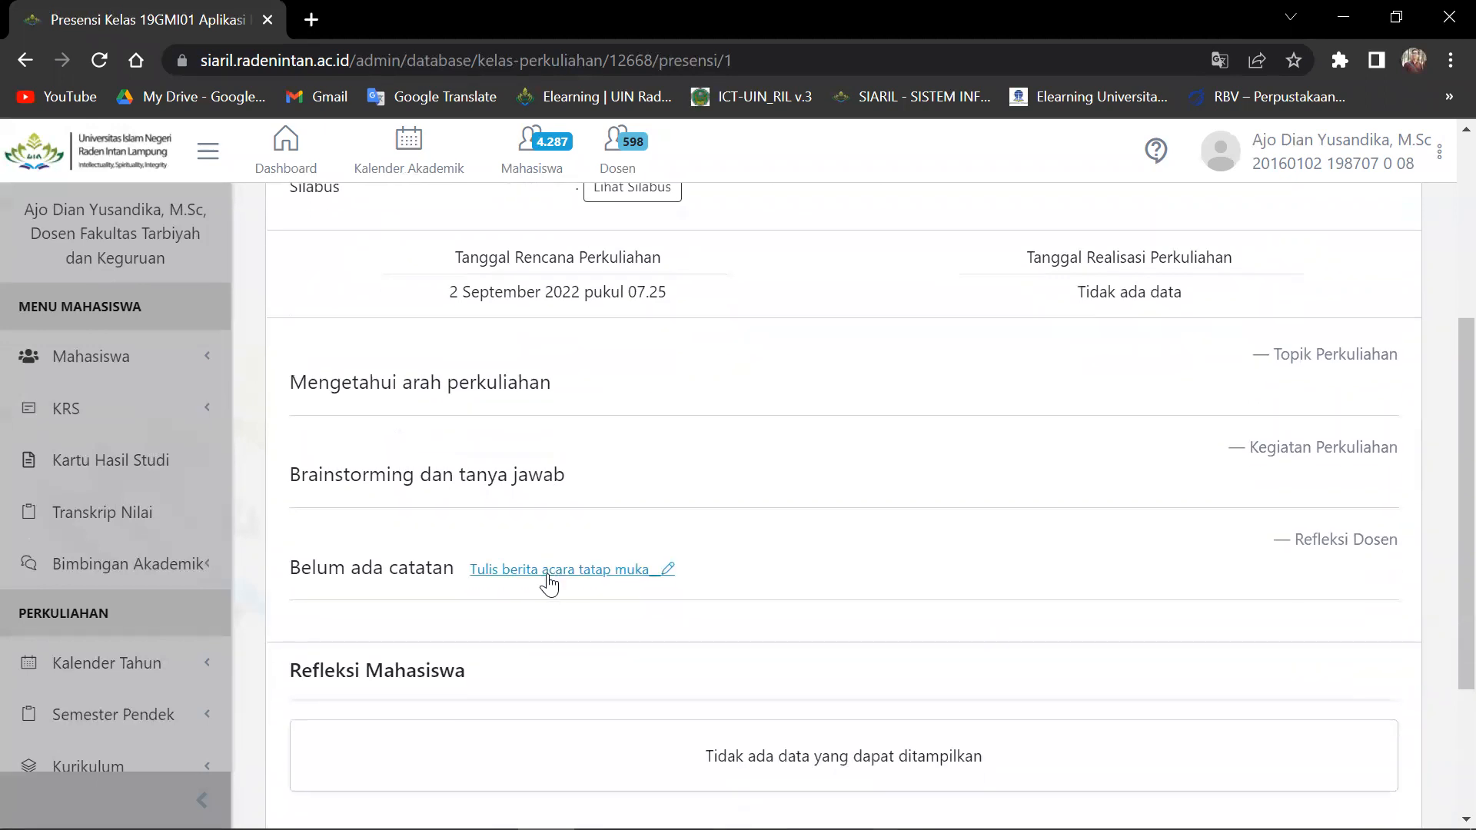
pyautogui.scroll(1, 399, 554)
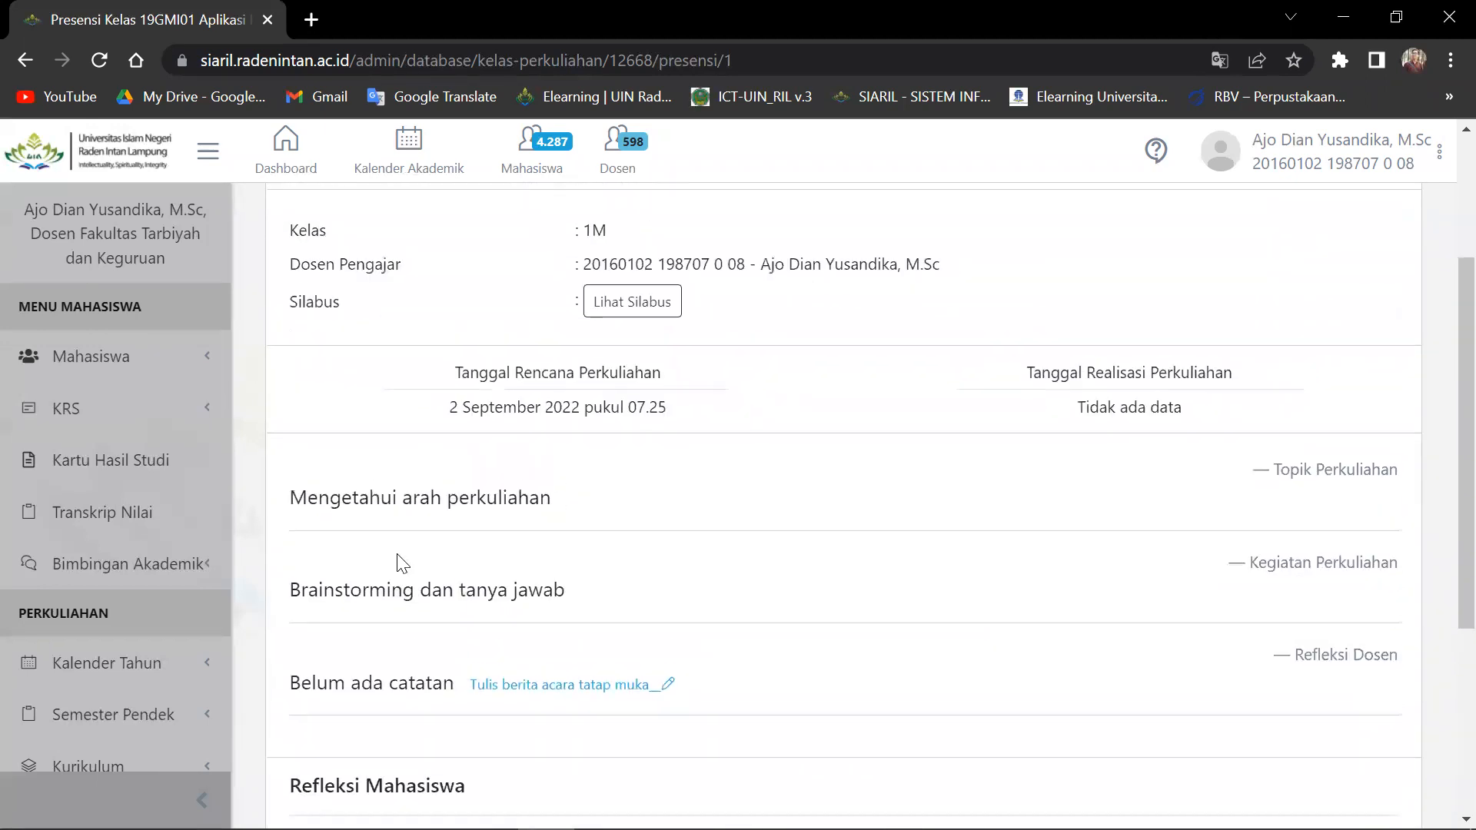
# Open the berita acara form of meeting 1 and examine its Tanggal Realisasi Pertemuan and Catatan mengajar fields.
pyautogui.click(542, 686)
pyautogui.scroll(-4, 577, 658)
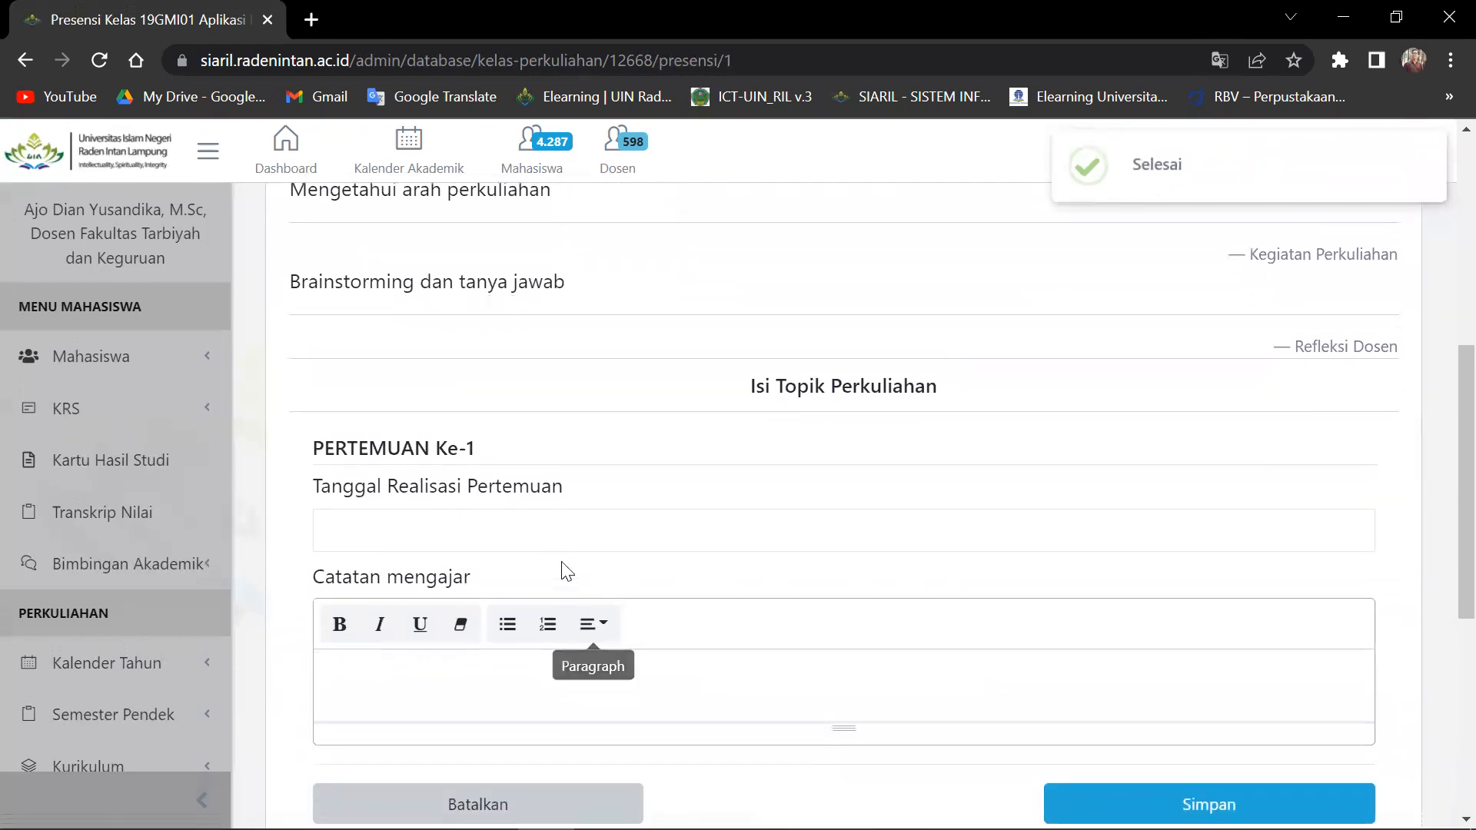
pyautogui.scroll(-2, 461, 477)
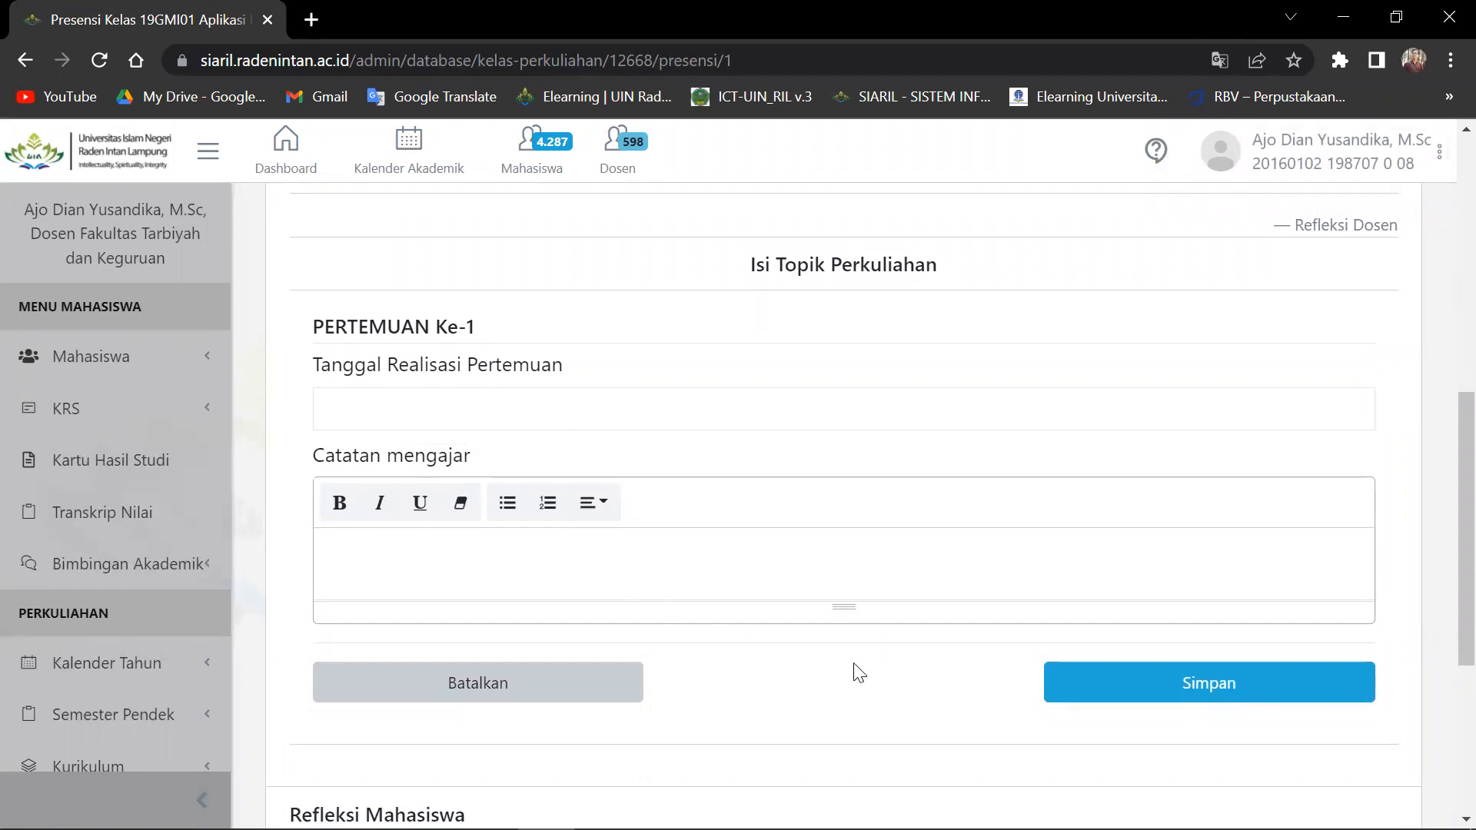
pyautogui.scroll(10, 1106, 694)
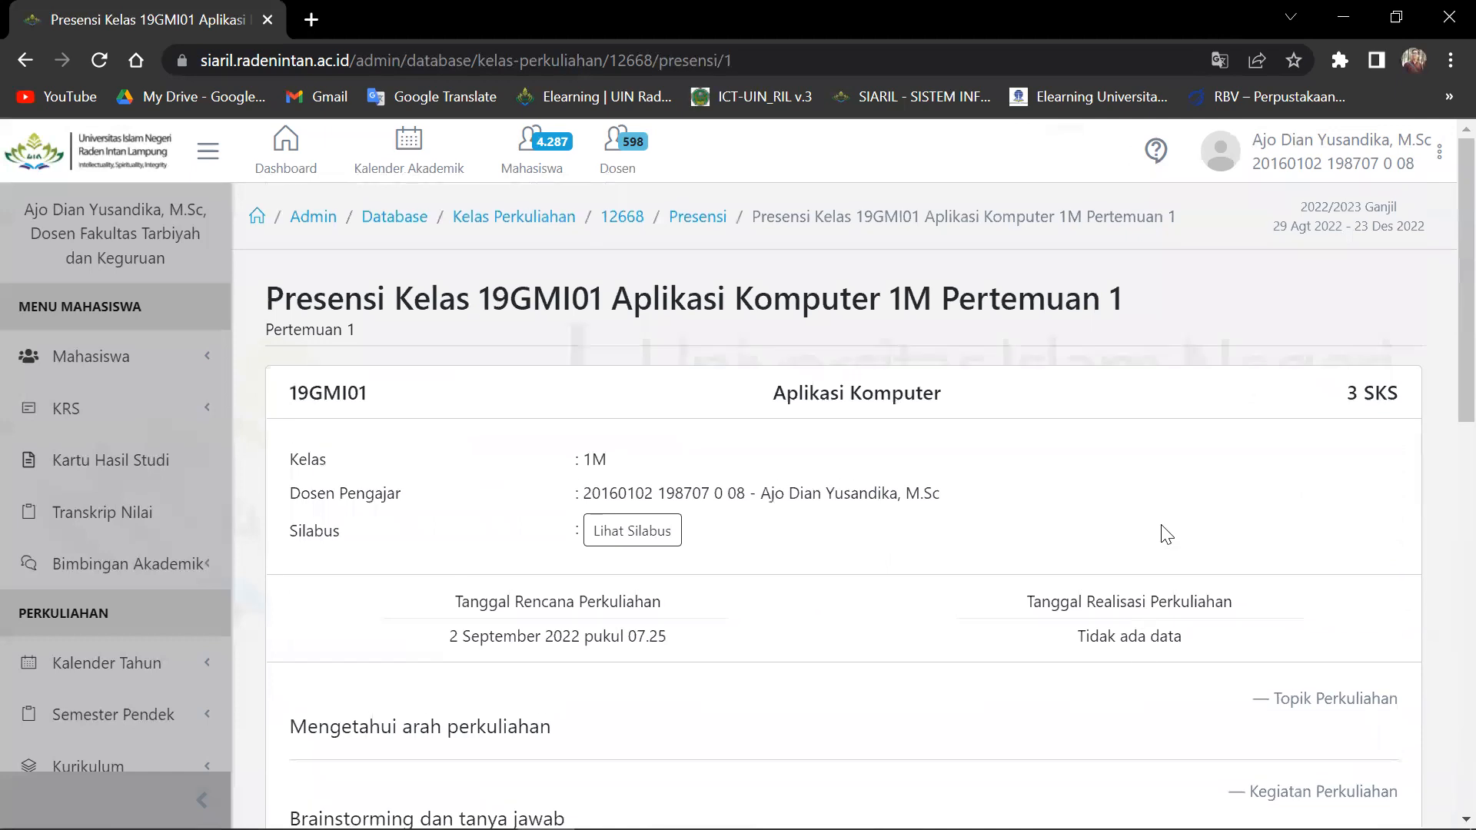
# Return to class 1M's attendance overview and open meeting 16 (UAS) for editing.
pyautogui.click(713, 222)
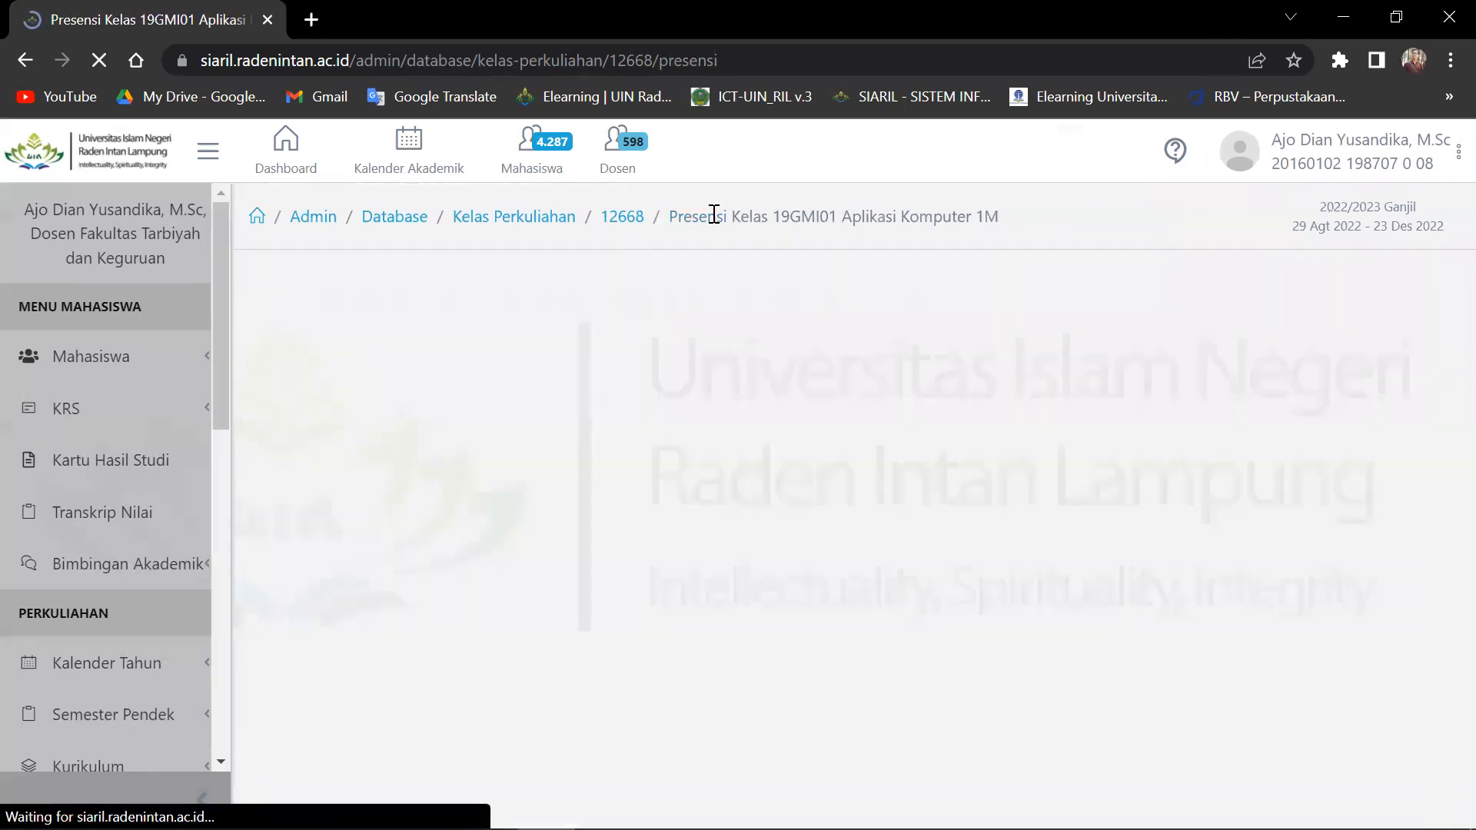
pyautogui.scroll(-5, 1103, 374)
pyautogui.scroll(-6, 1214, 420)
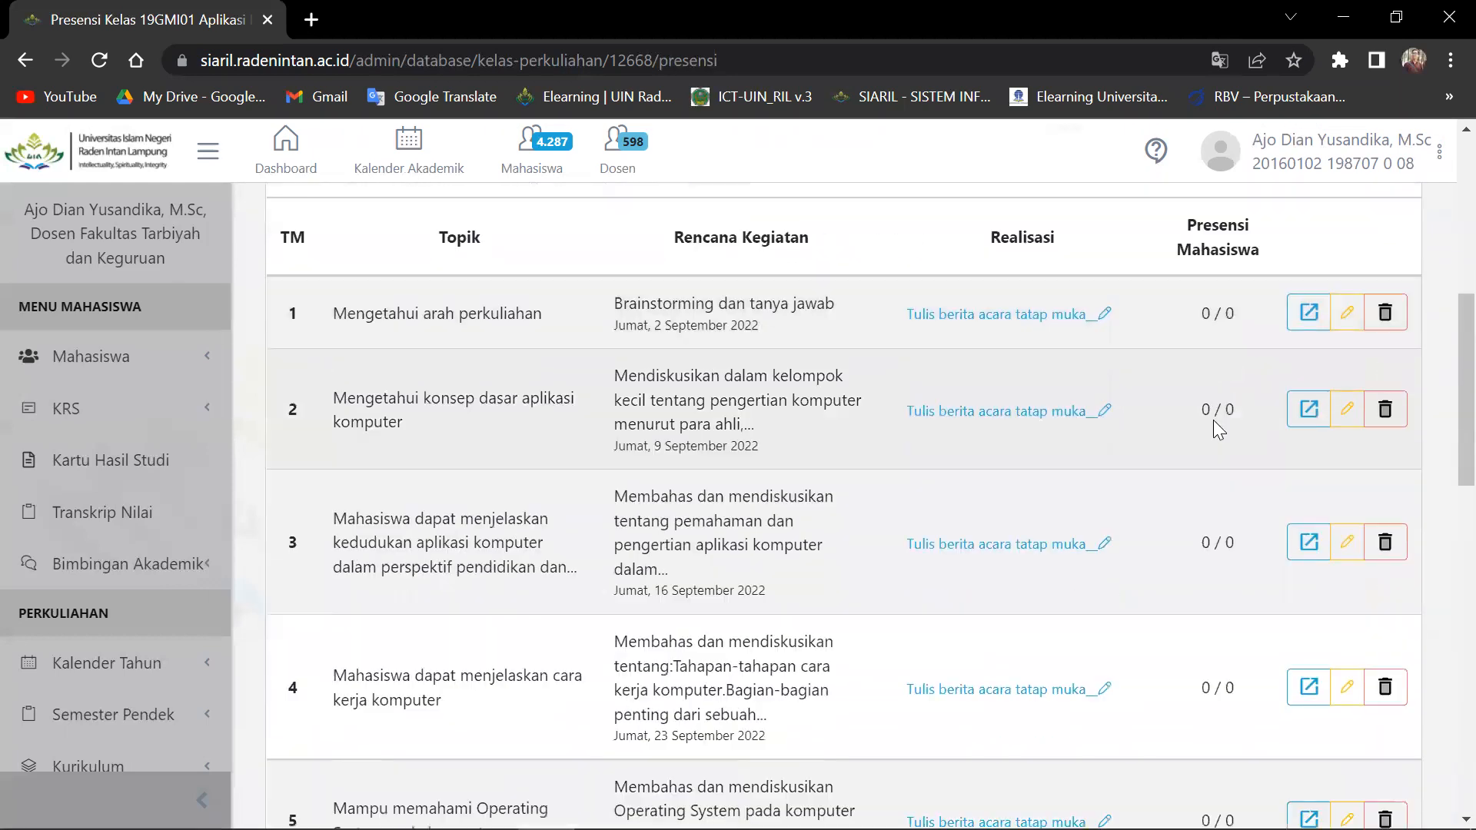
pyautogui.scroll(-10, 1309, 452)
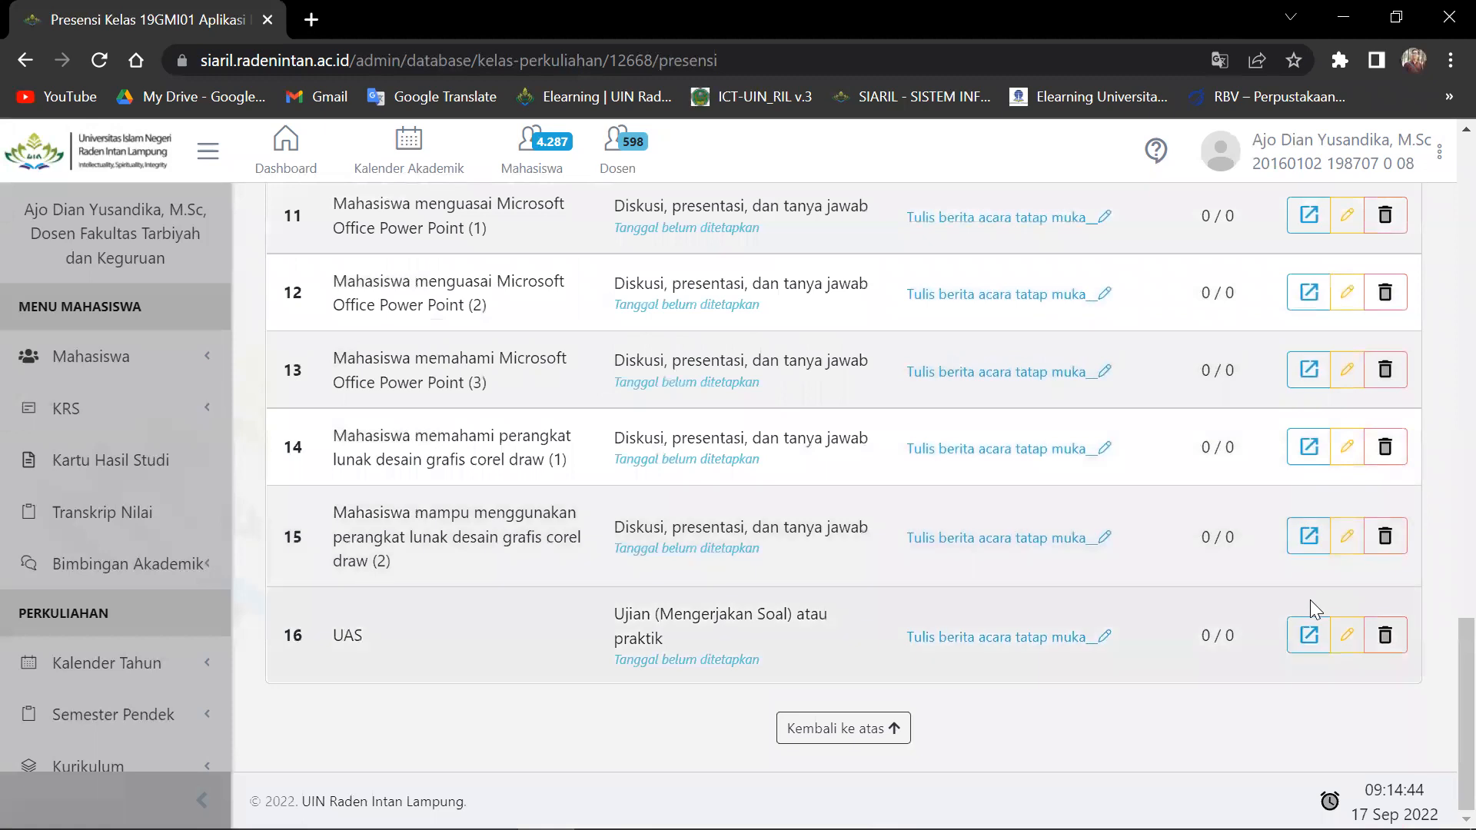
pyautogui.click(1347, 638)
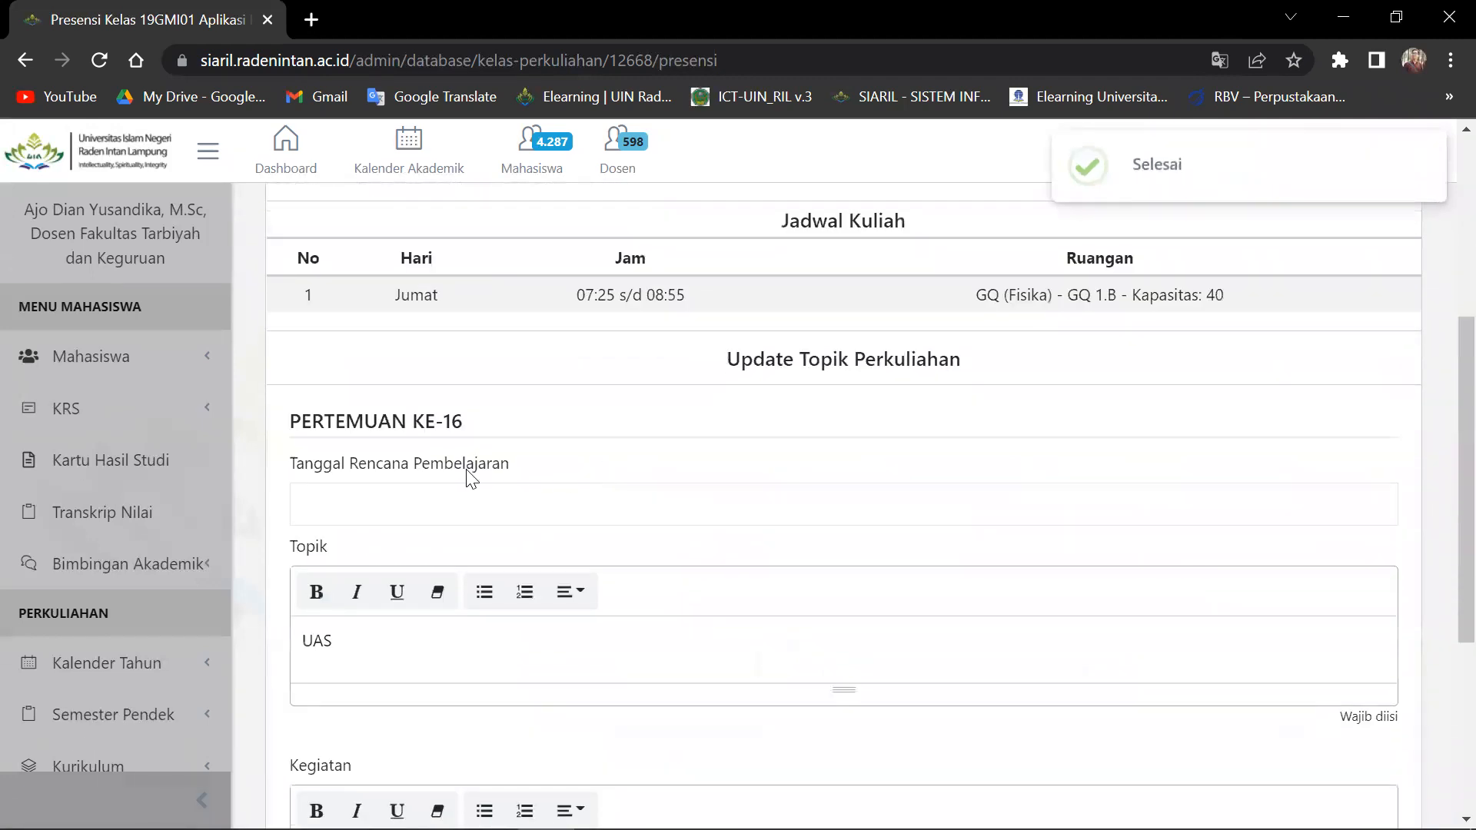
# Open class 1M's syllabus from its attendance page and review the course identity, objectives, evaluation criteria and meeting topics.
pyautogui.scroll(8, 481, 479)
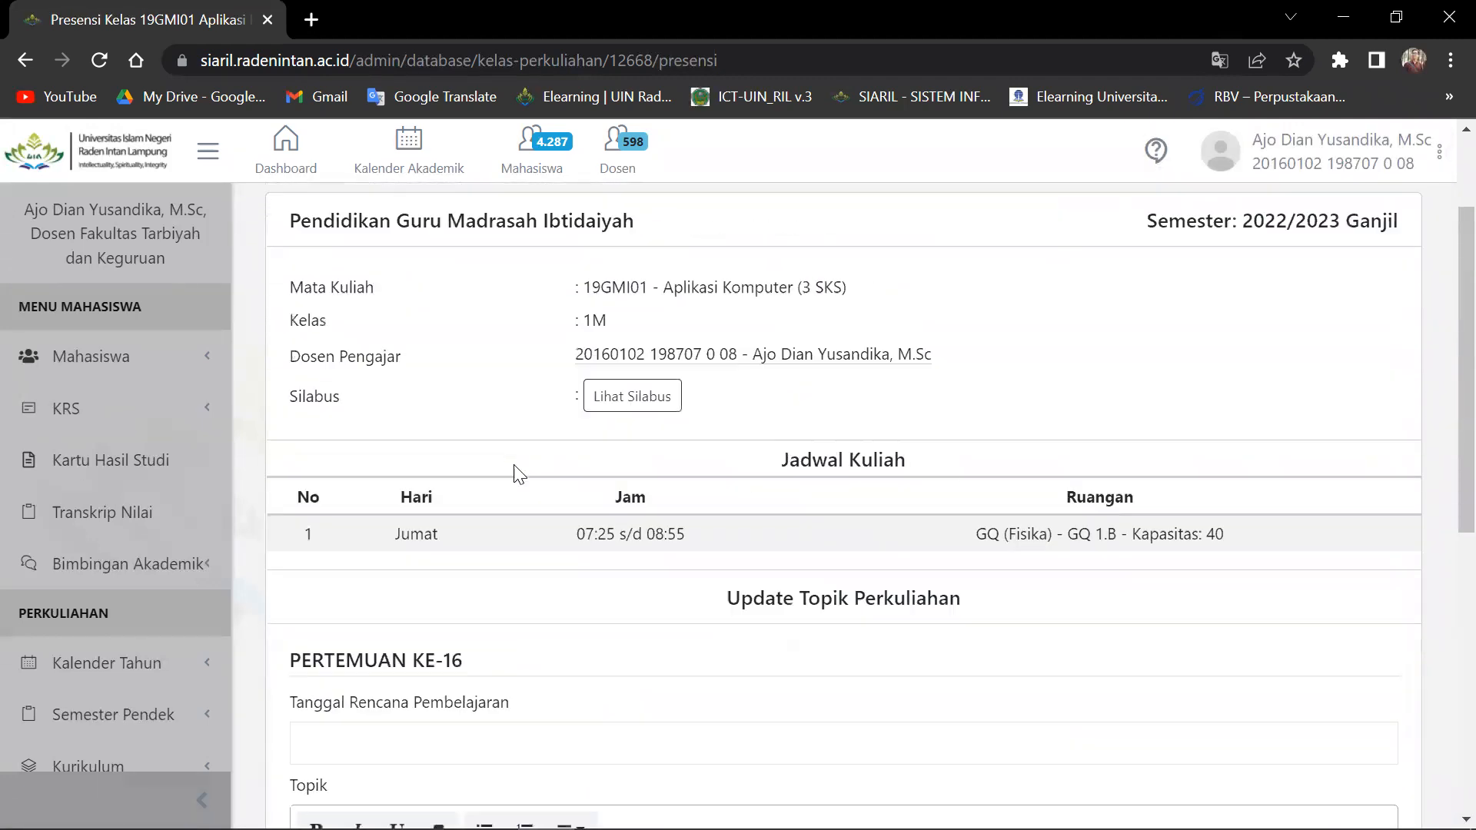
pyautogui.click(619, 485)
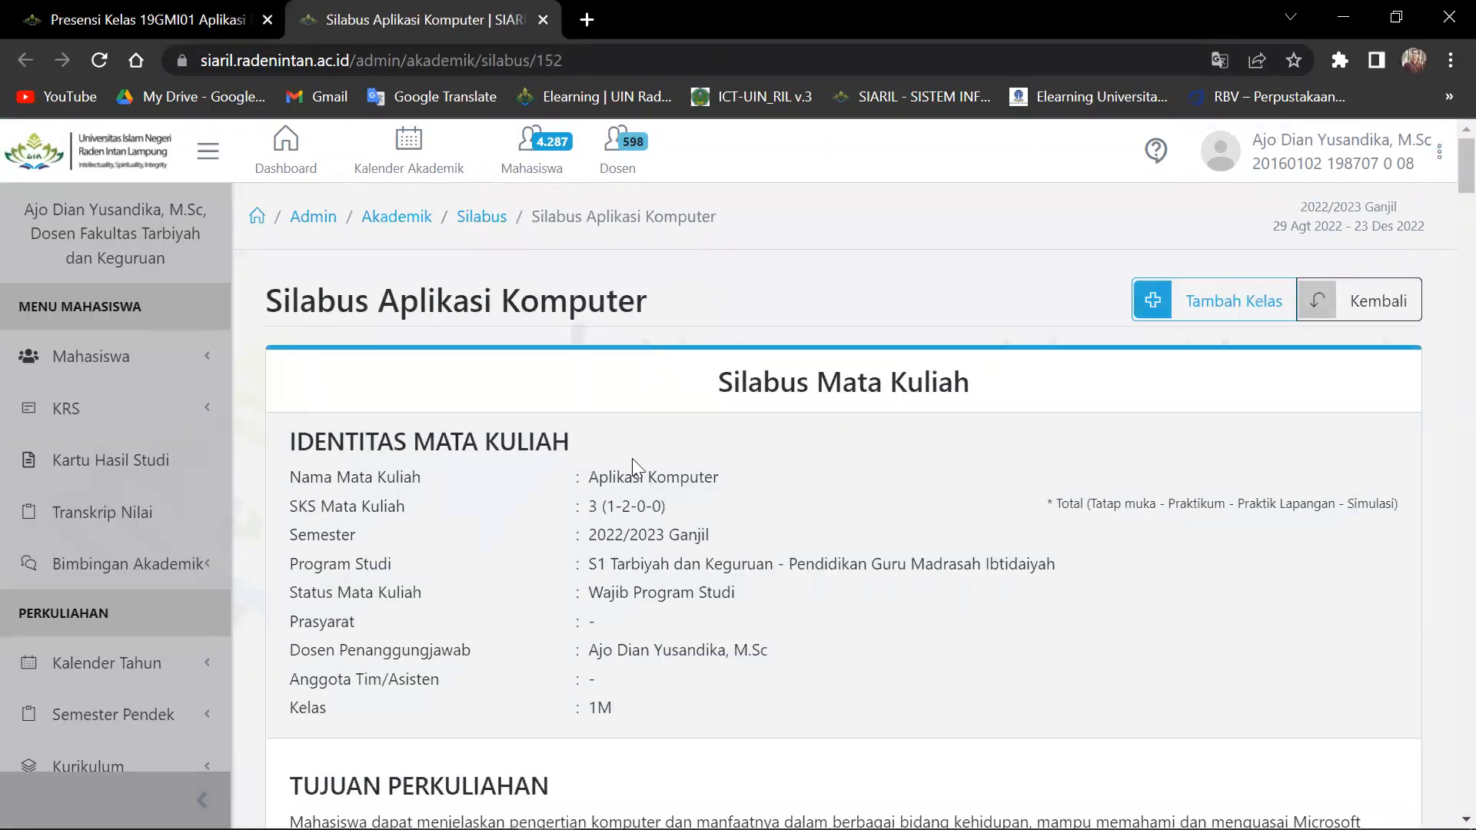
pyautogui.scroll(-6, 632, 460)
pyautogui.scroll(-8, 638, 470)
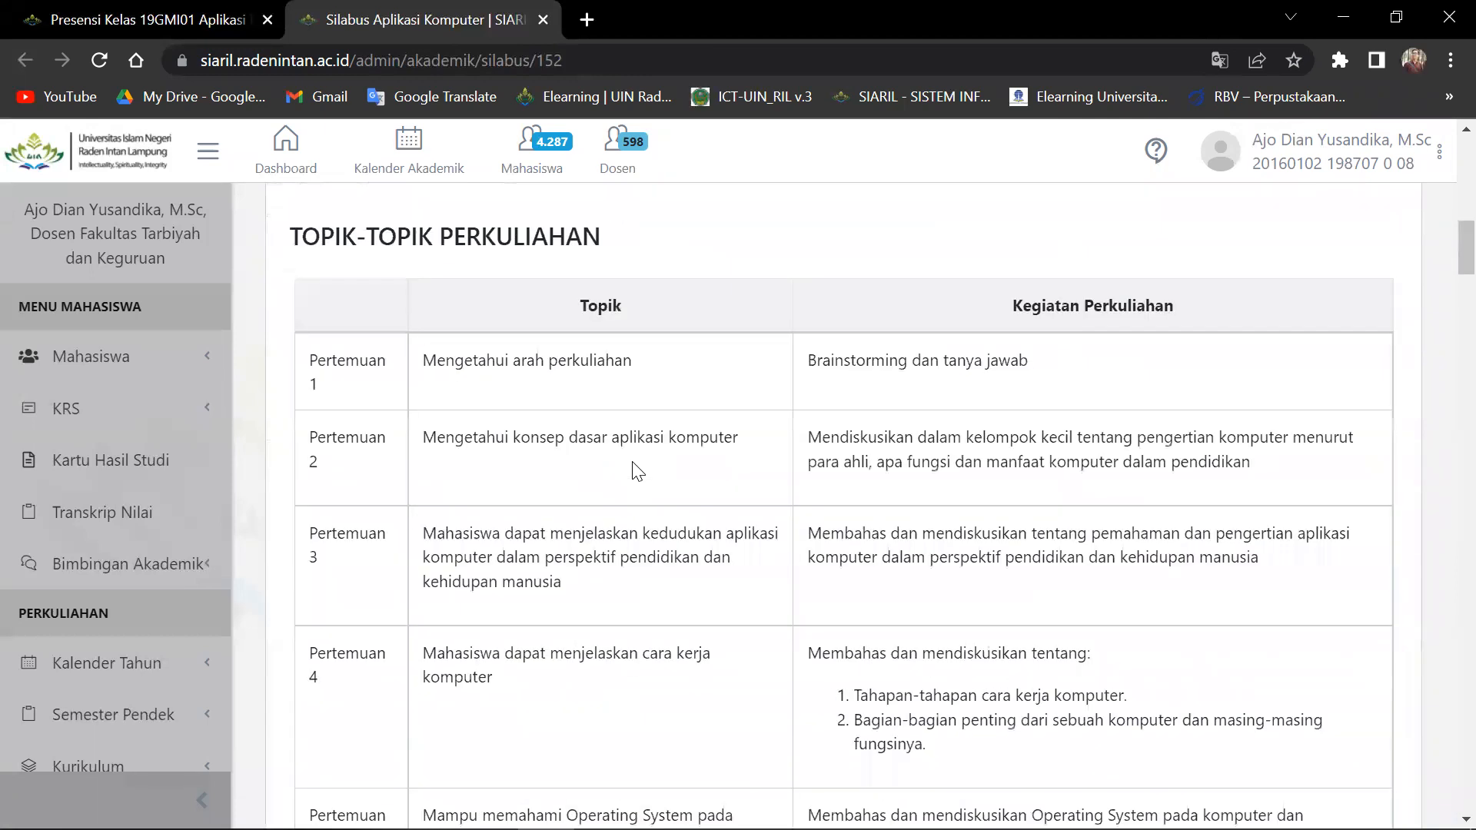
pyautogui.scroll(-1, 637, 471)
pyautogui.scroll(14, 969, 593)
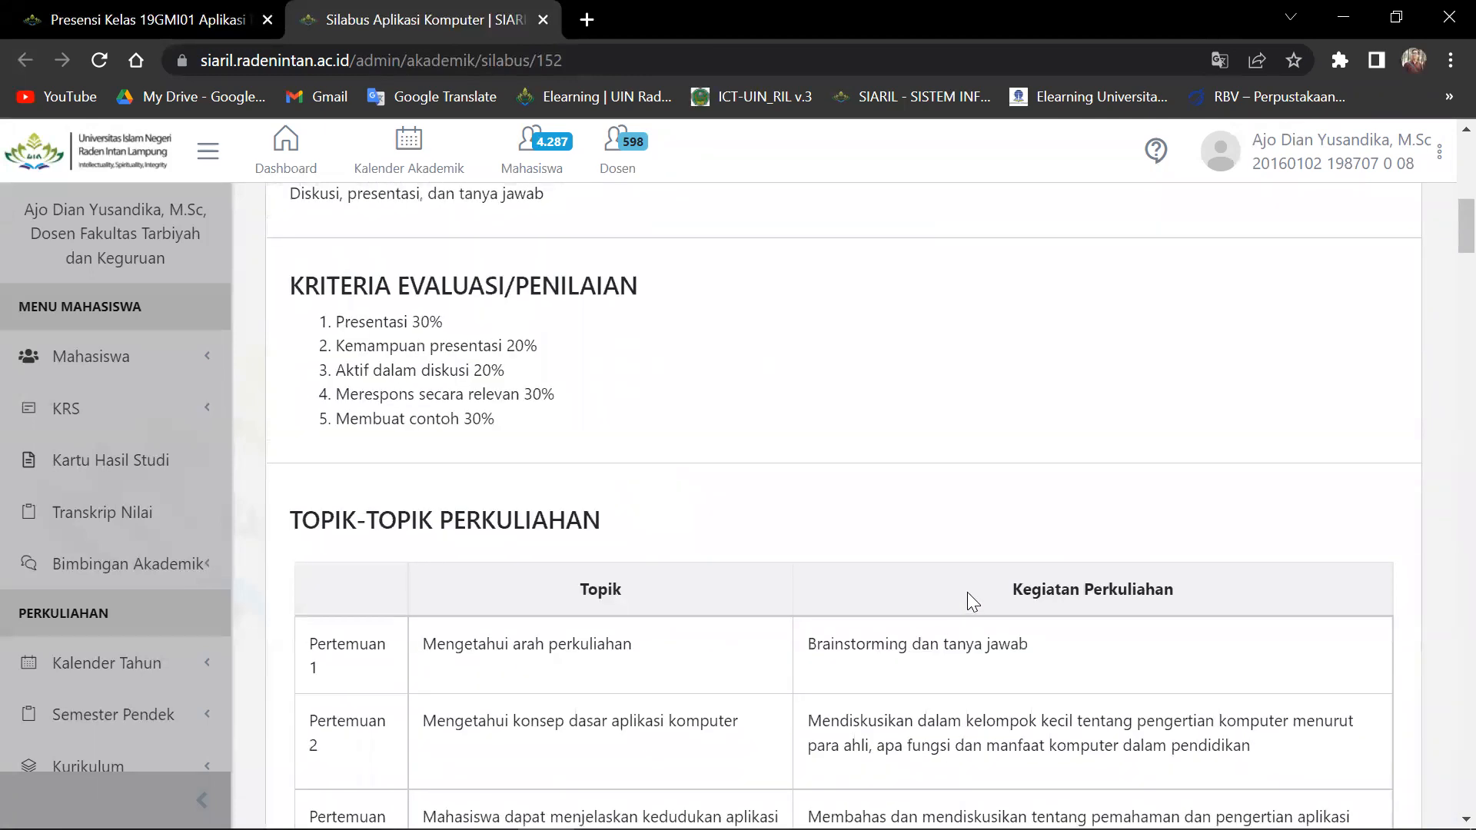
pyautogui.scroll(2, 954, 597)
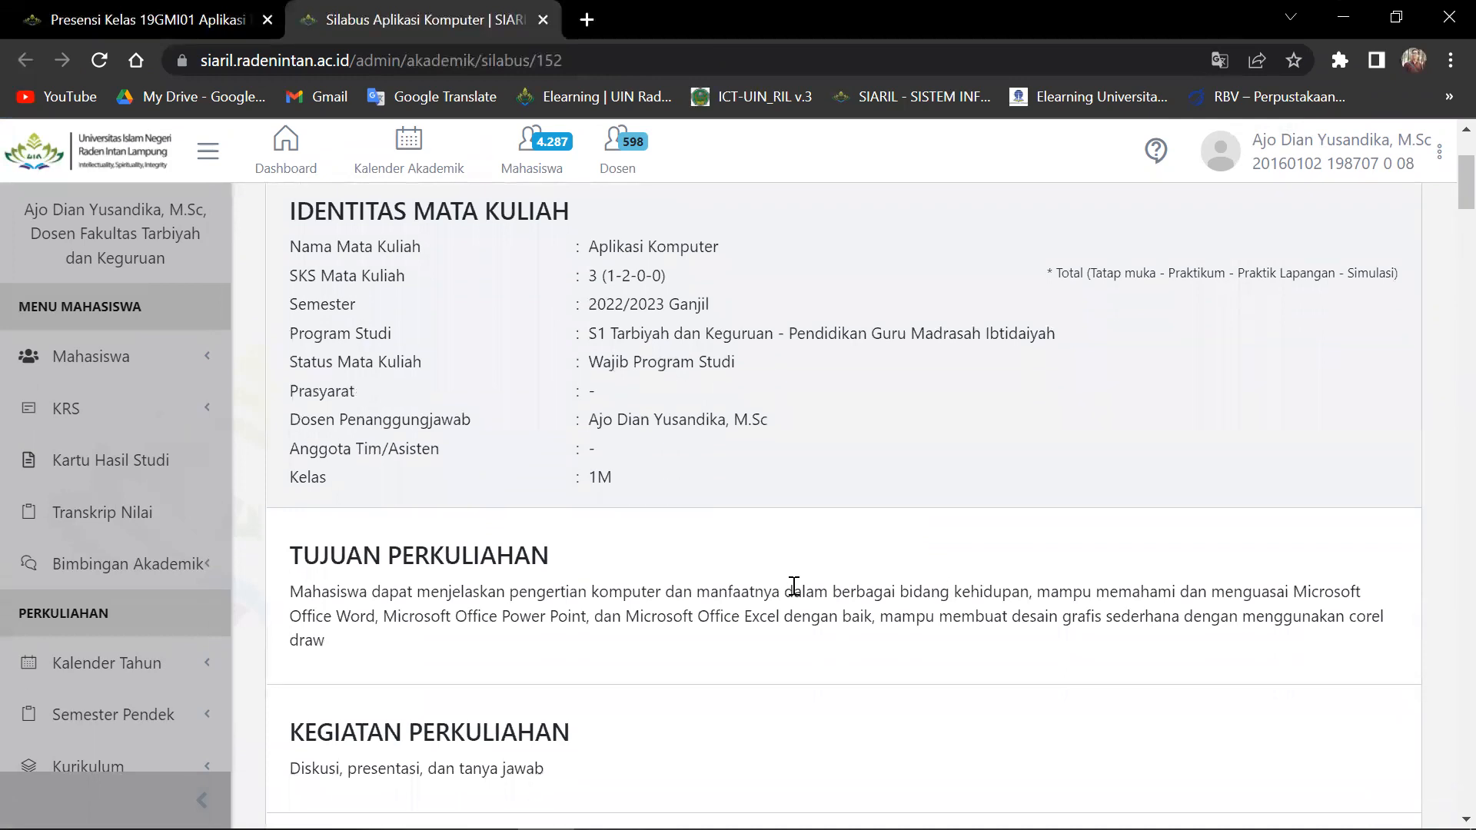
pyautogui.scroll(-2, 794, 586)
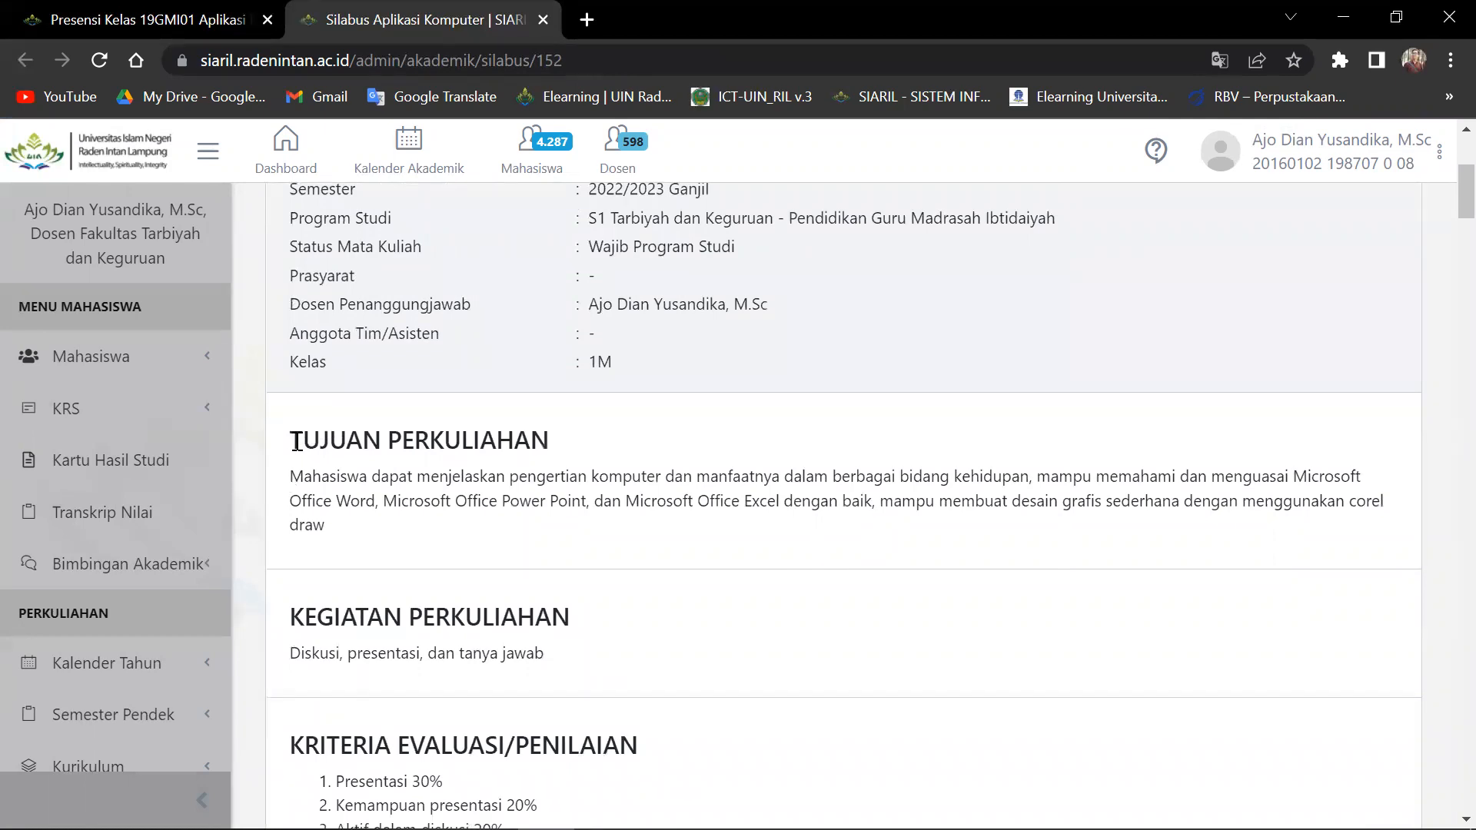
# Examine the syllabus's Tujuan Perkuliahan, Kegiatan Perkuliahan, Kriteria Evaluasi/Penilaian and the lecture notes and dates of the individual meetings.
pyautogui.scroll(-1, 297, 442)
pyautogui.scroll(-2, 316, 511)
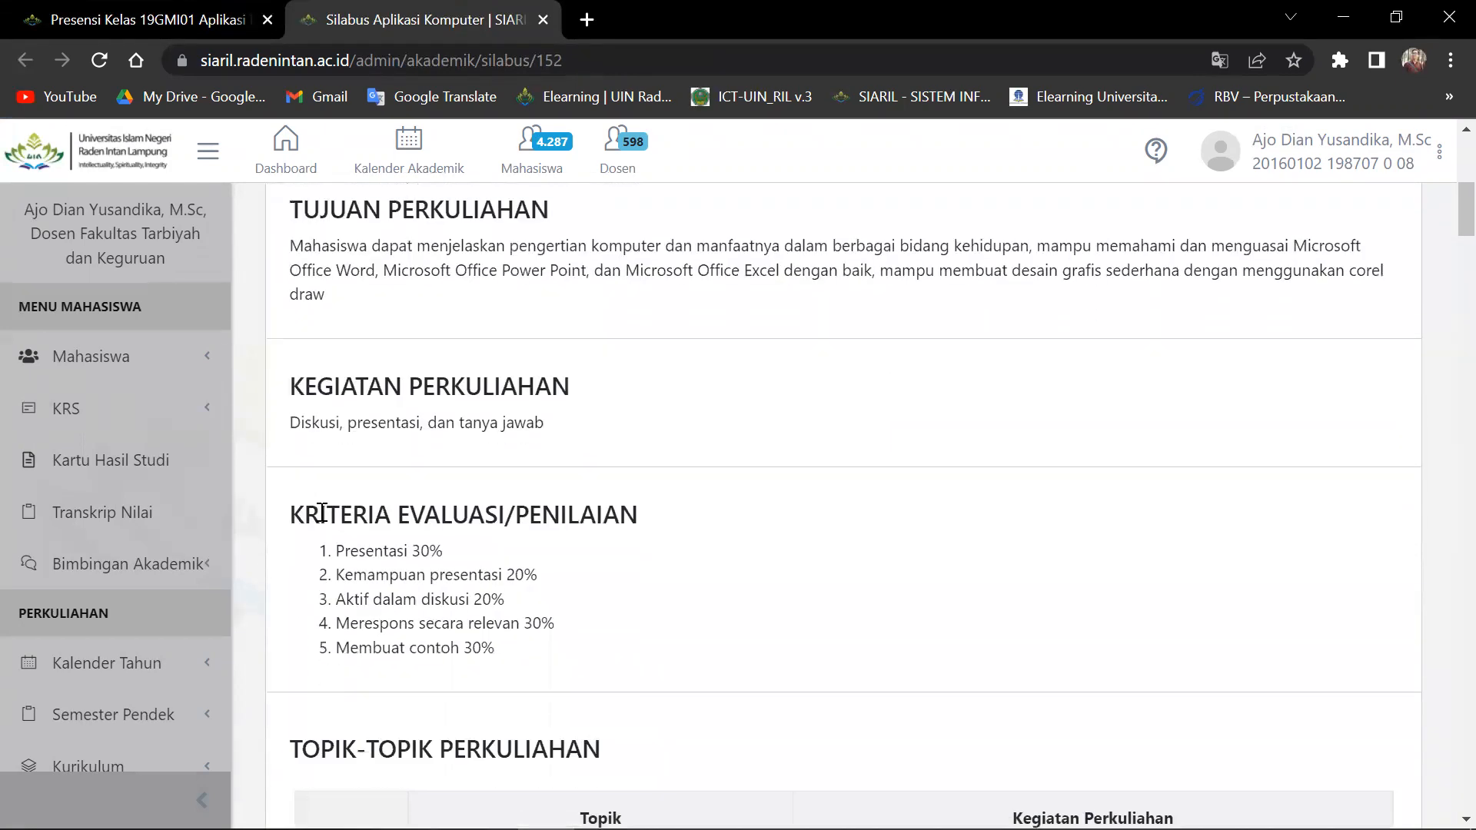
pyautogui.scroll(-2, 379, 515)
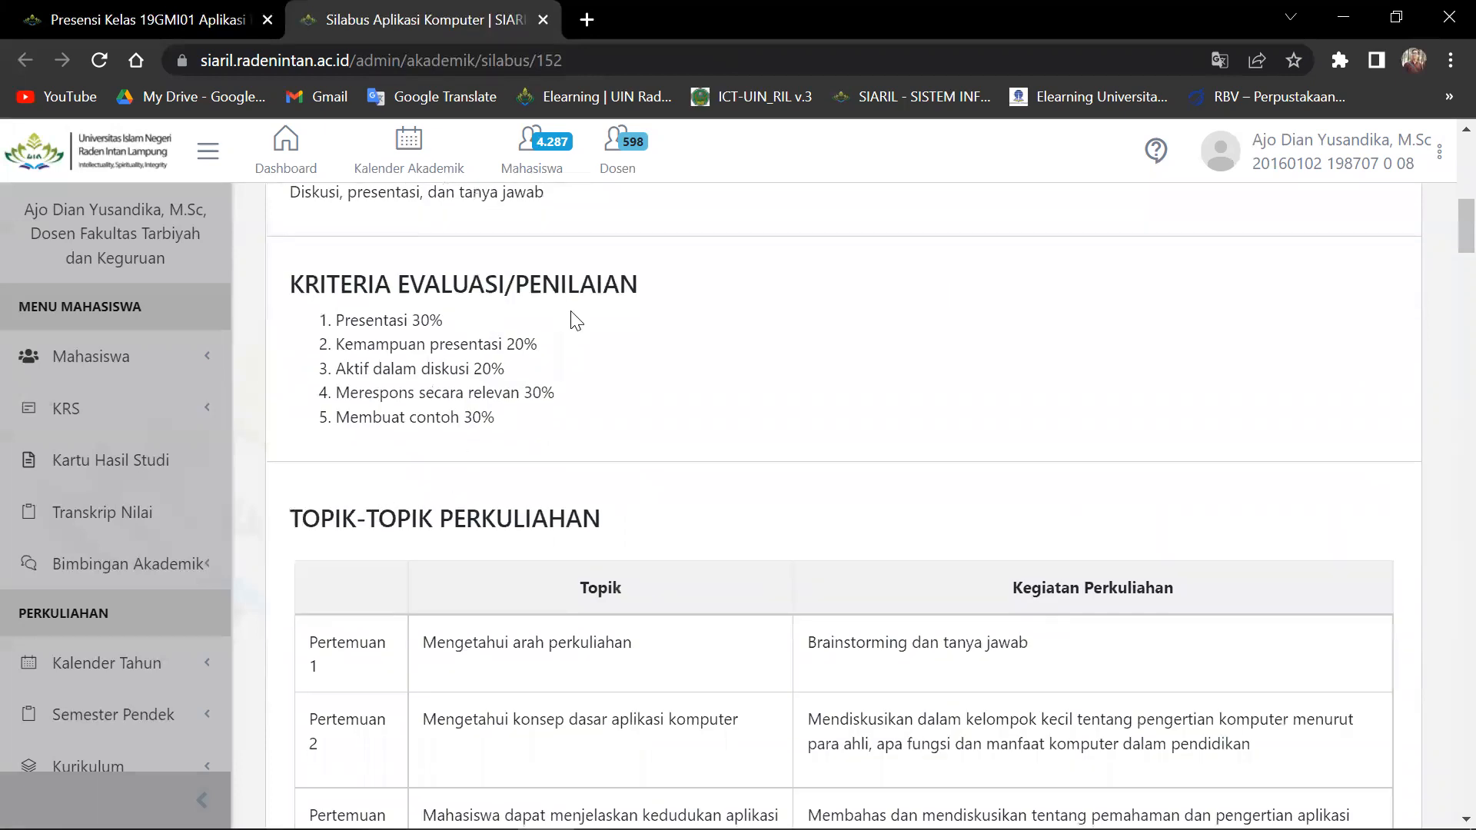
pyautogui.scroll(-20, 503, 454)
pyautogui.scroll(-1, 452, 465)
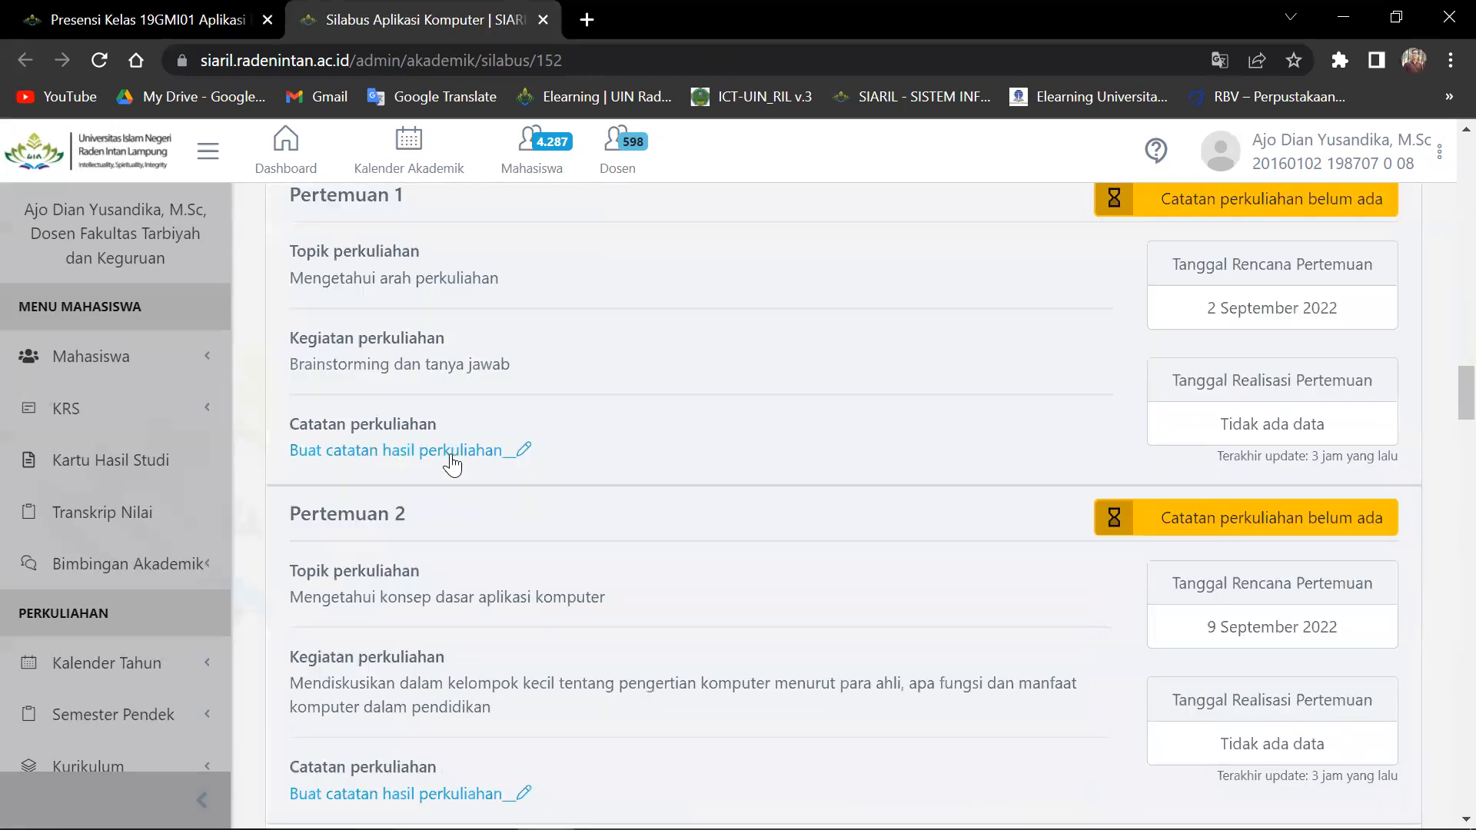
pyautogui.scroll(1, 452, 465)
pyautogui.scroll(-11, 452, 466)
# Review the Topik-Topik Perkuliahan table, then recheck the evaluation criteria, course objectives and Identitas Mata Kulliah of the Aplikasi Komputer syllabus.
pyautogui.scroll(5, 453, 464)
pyautogui.scroll(15, 452, 455)
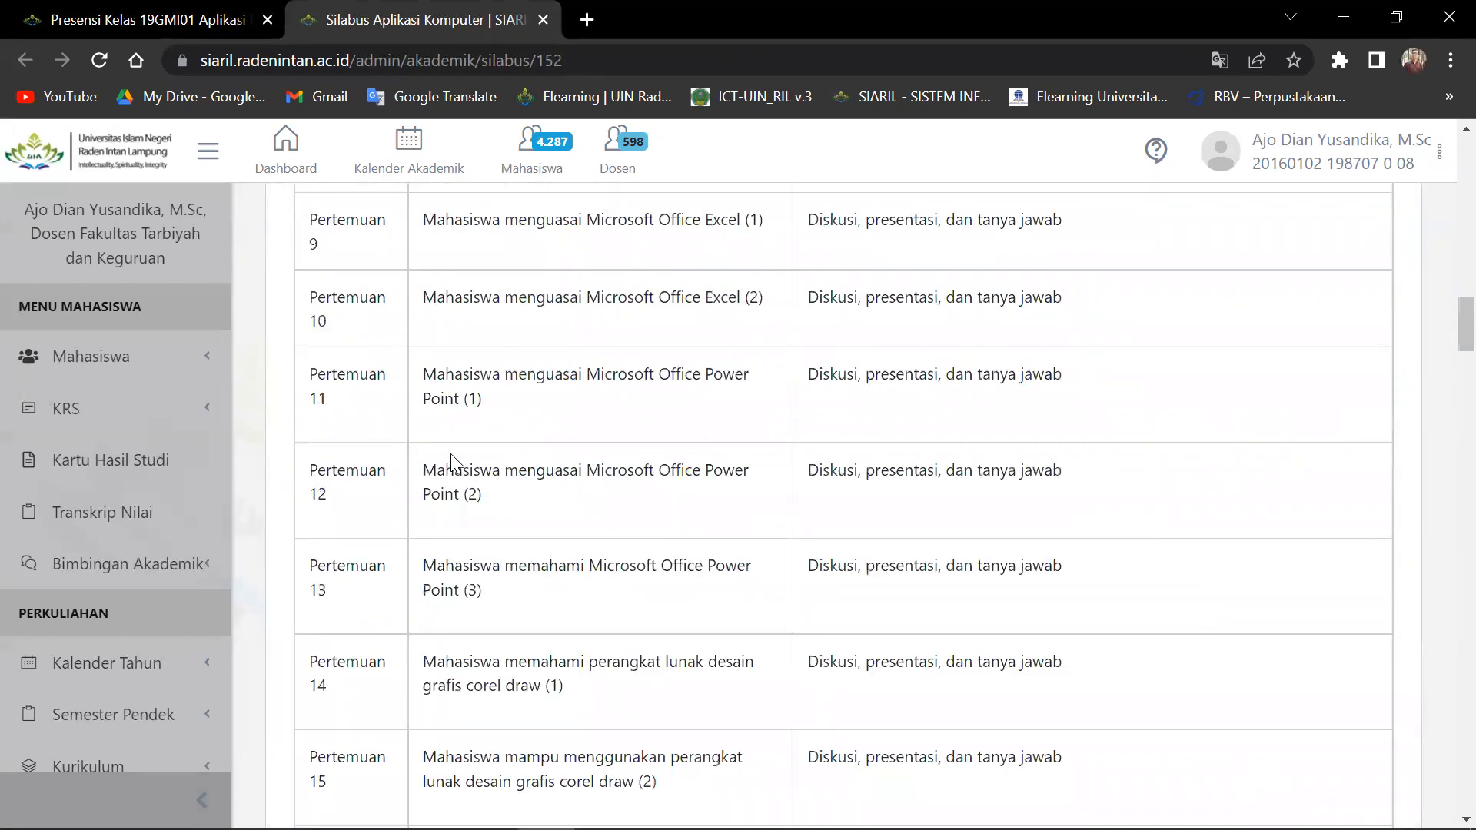
pyautogui.scroll(5, 452, 461)
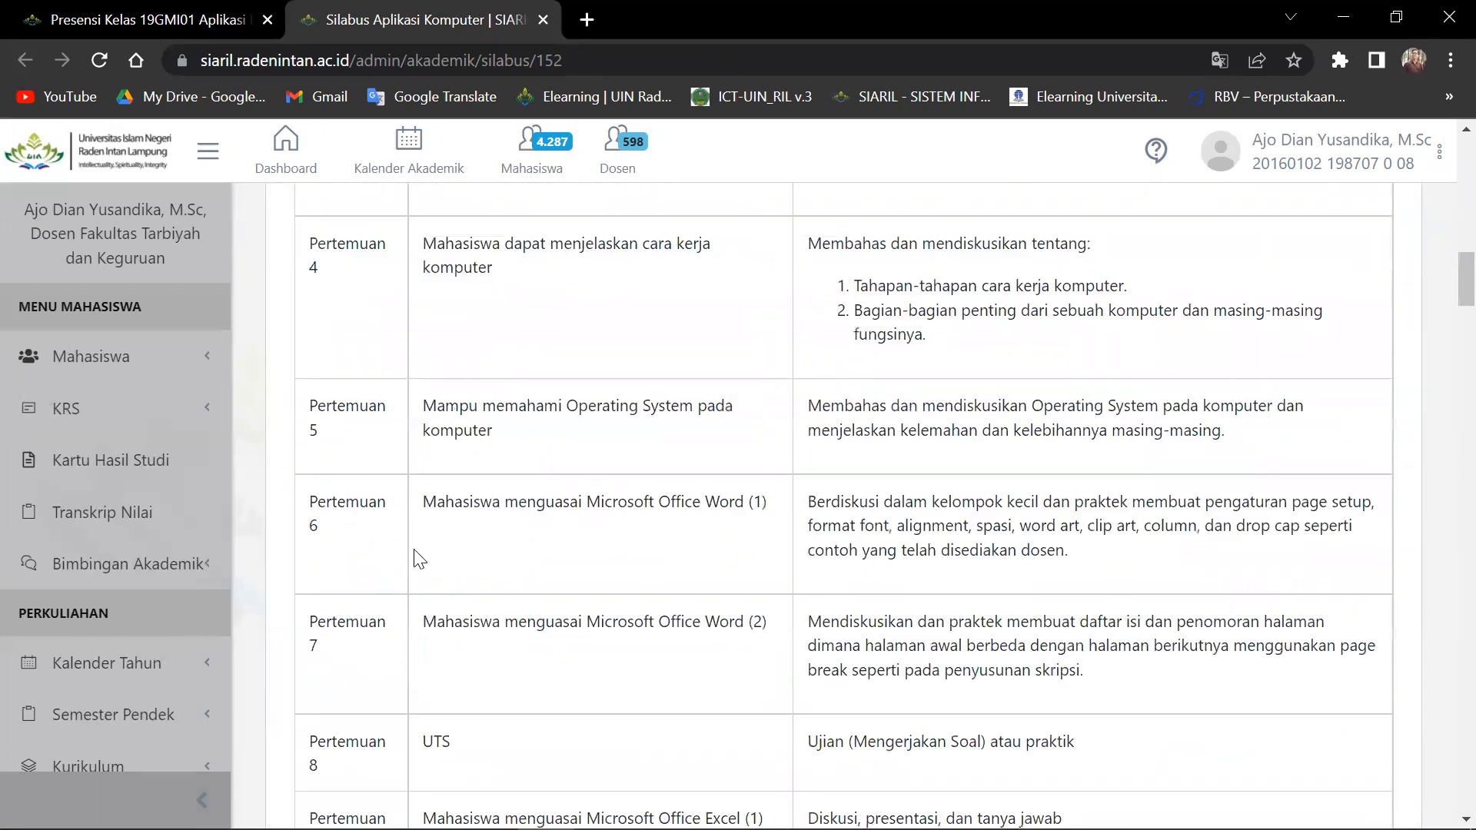
pyautogui.scroll(3, 416, 560)
pyautogui.scroll(8, 791, 517)
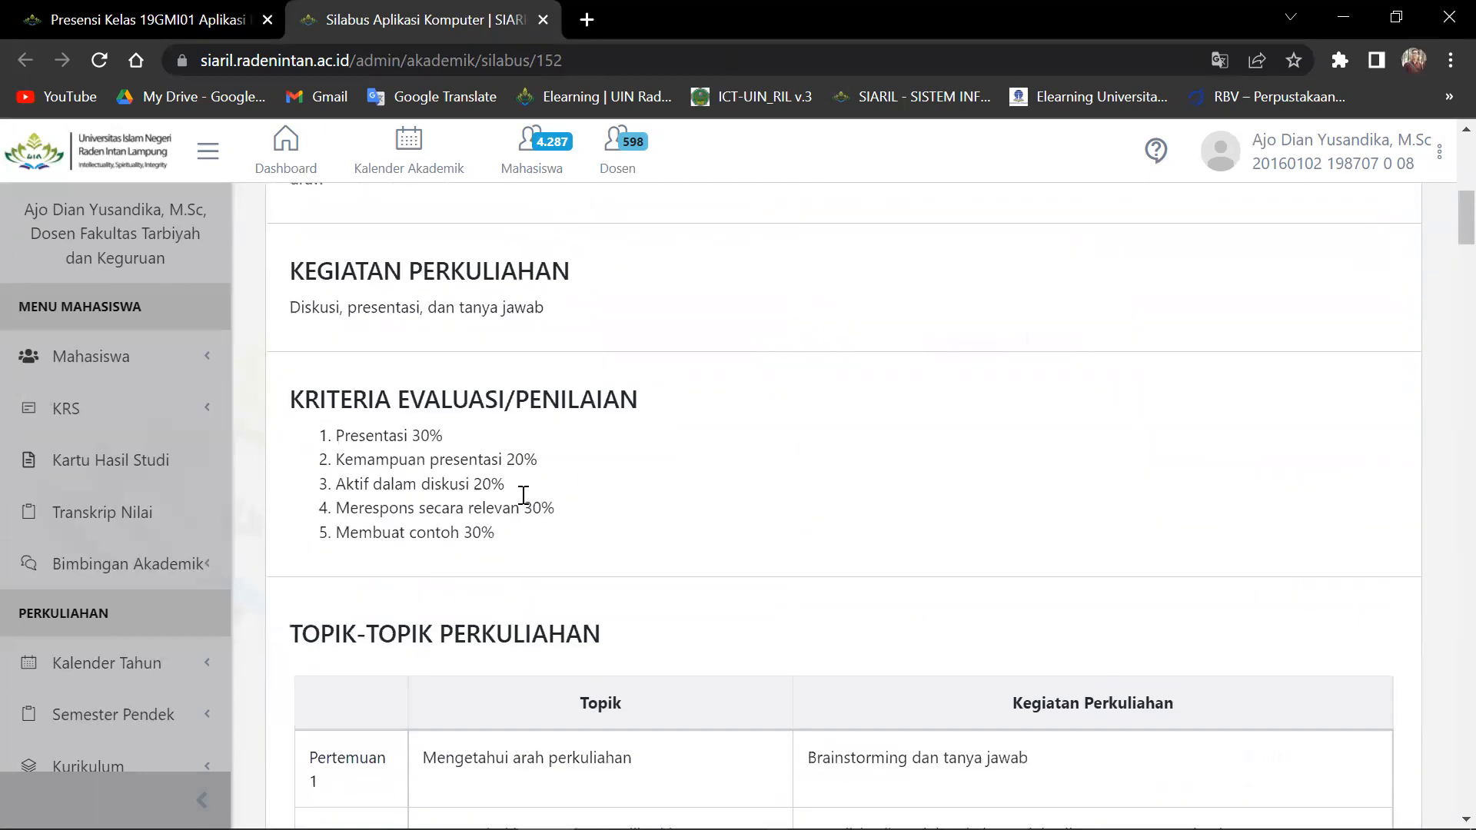
pyautogui.scroll(2, 445, 461)
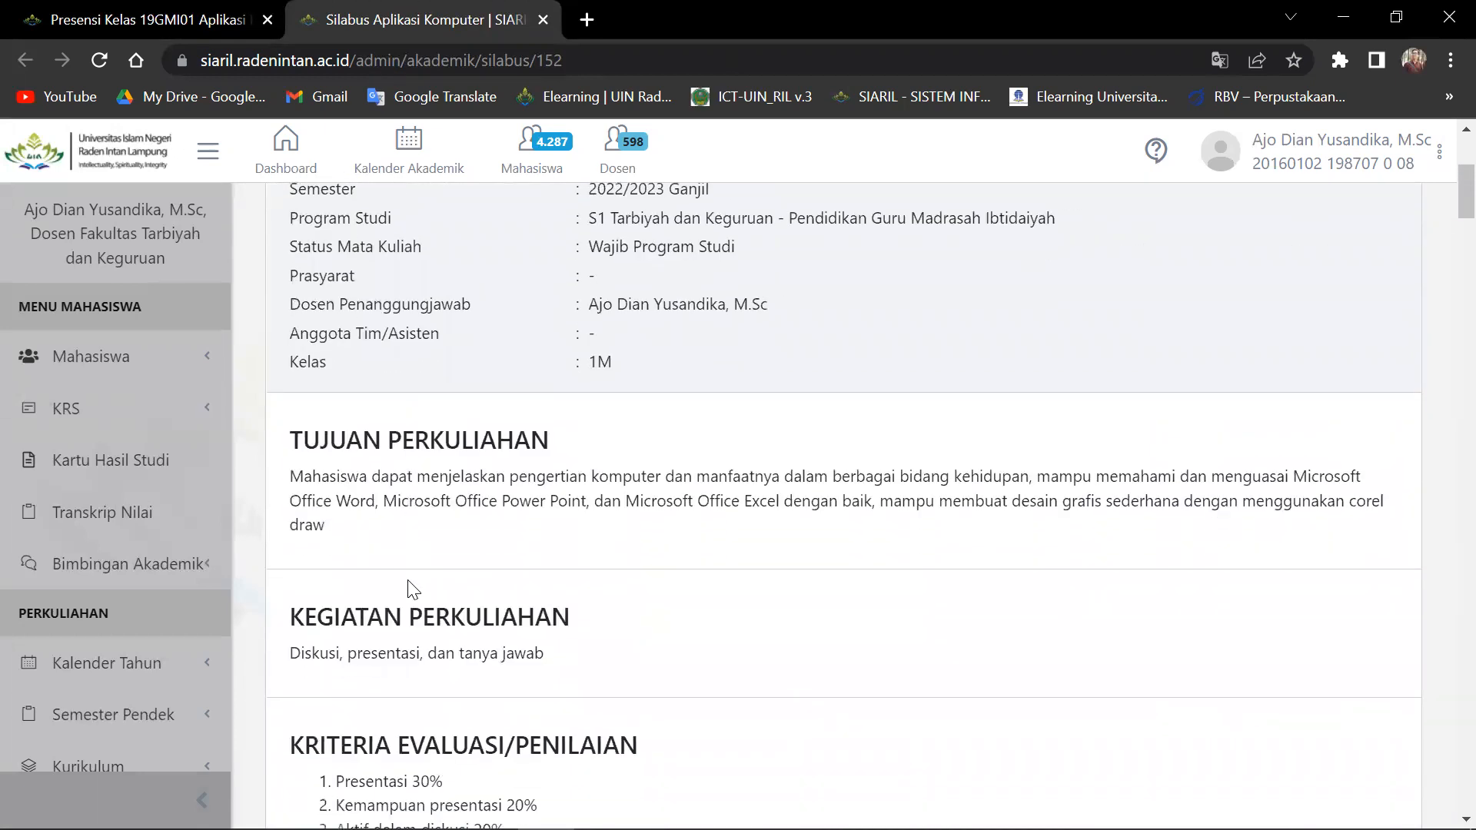
pyautogui.scroll(-2, 403, 615)
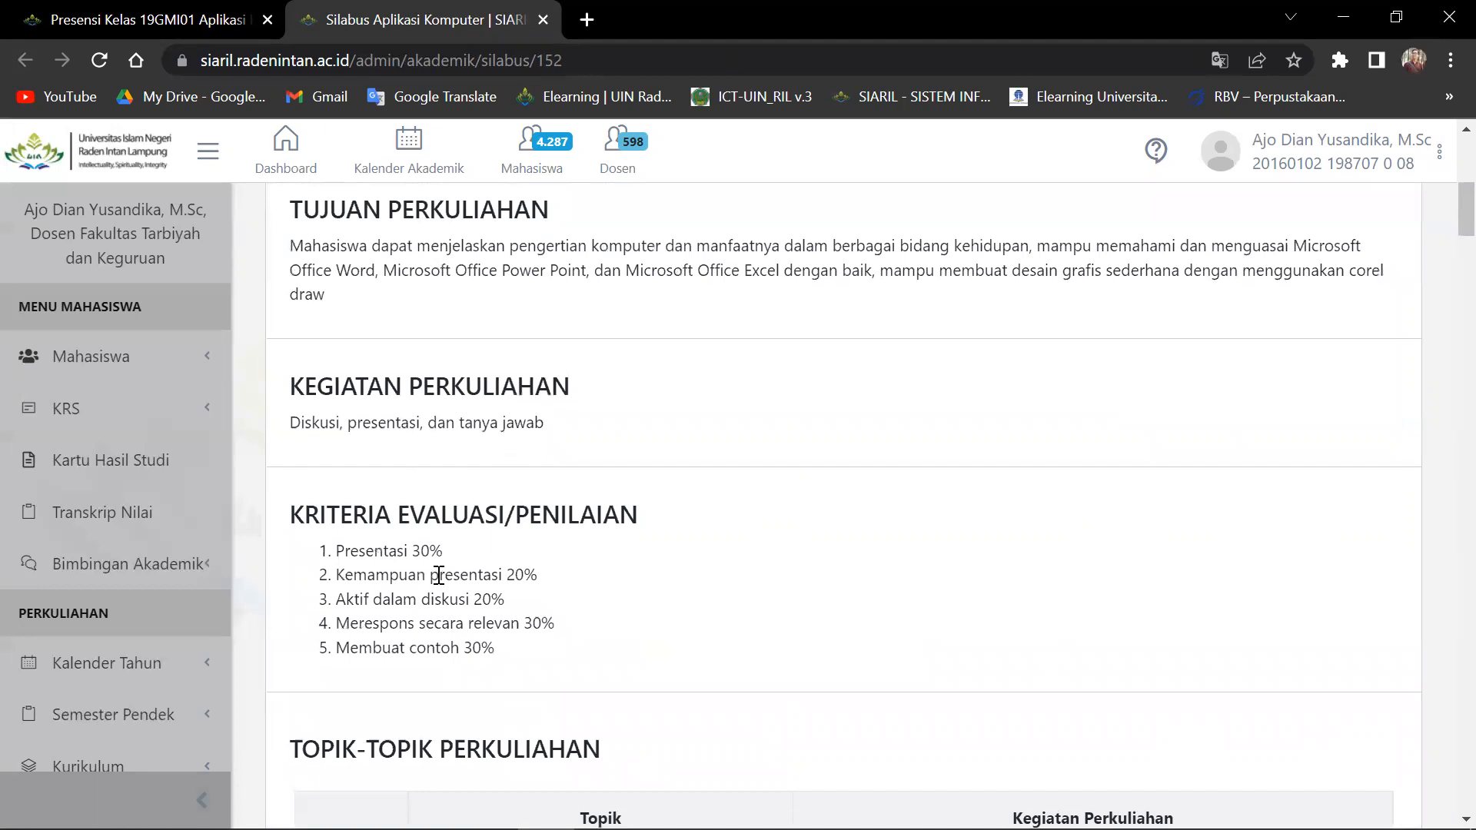
pyautogui.scroll(4, 510, 585)
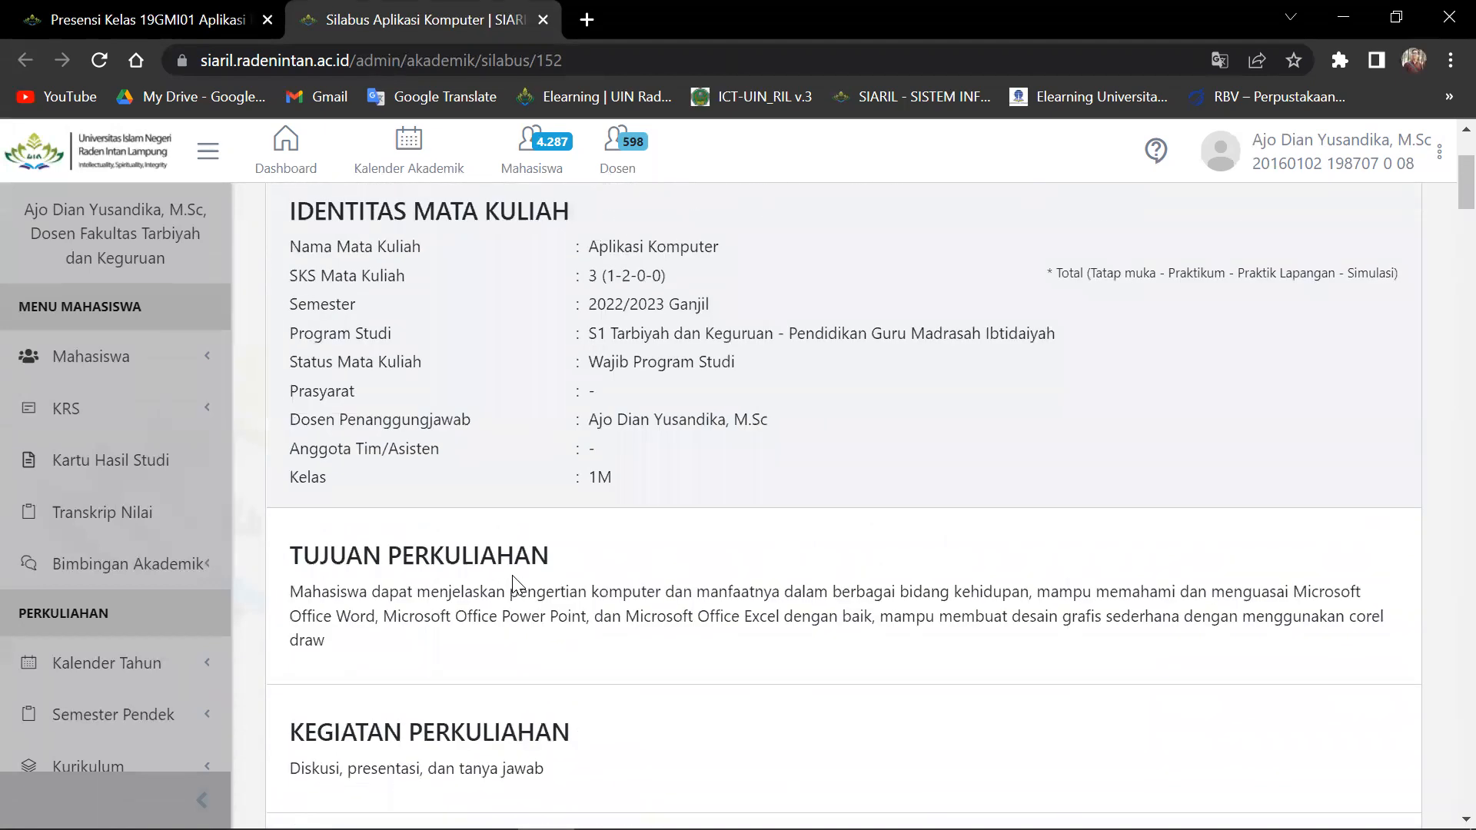
pyautogui.scroll(3, 515, 584)
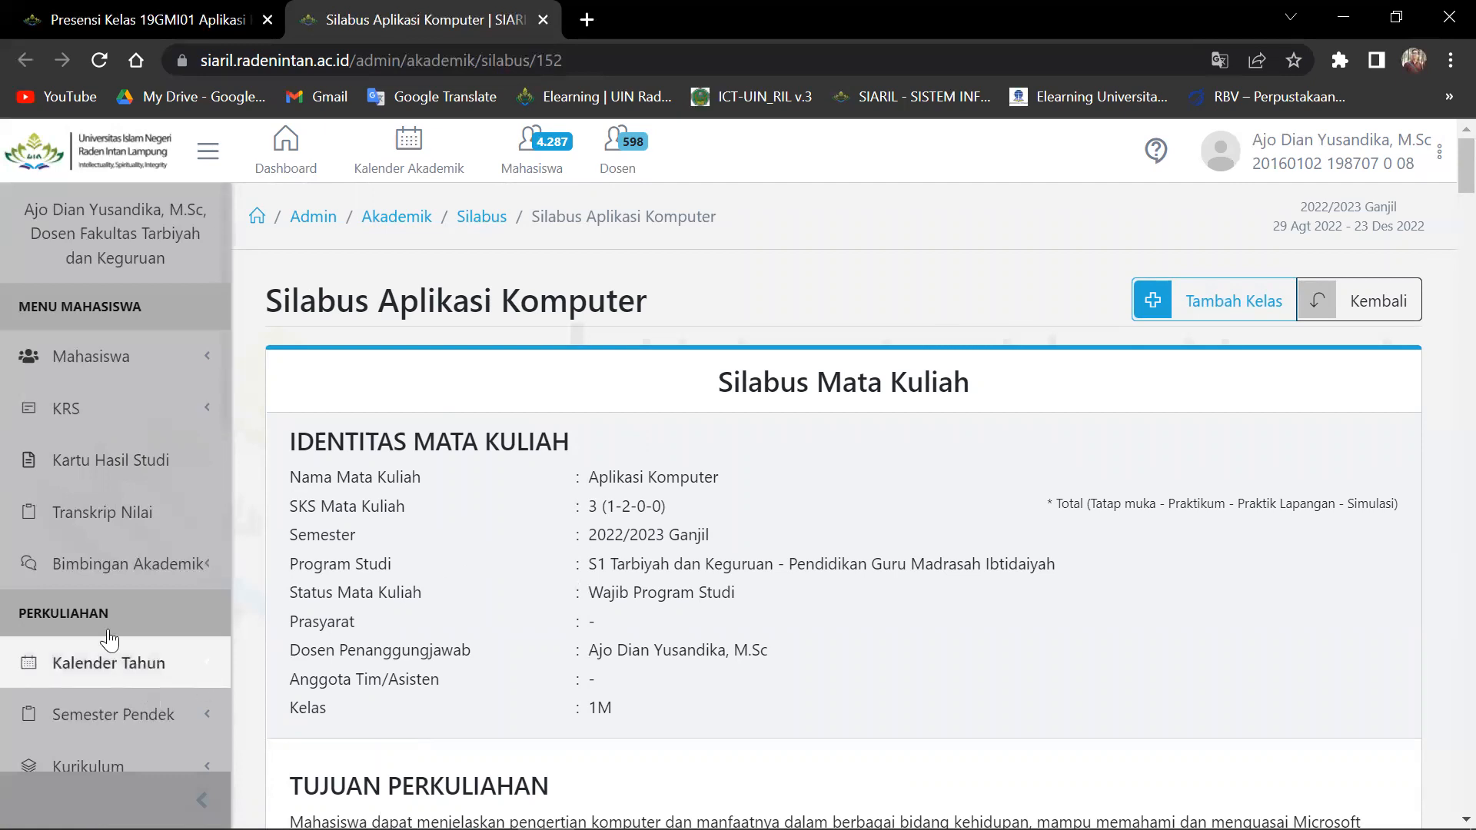
# Look through the Perkuliahan entries of the site navigation.
pyautogui.scroll(-5, 110, 638)
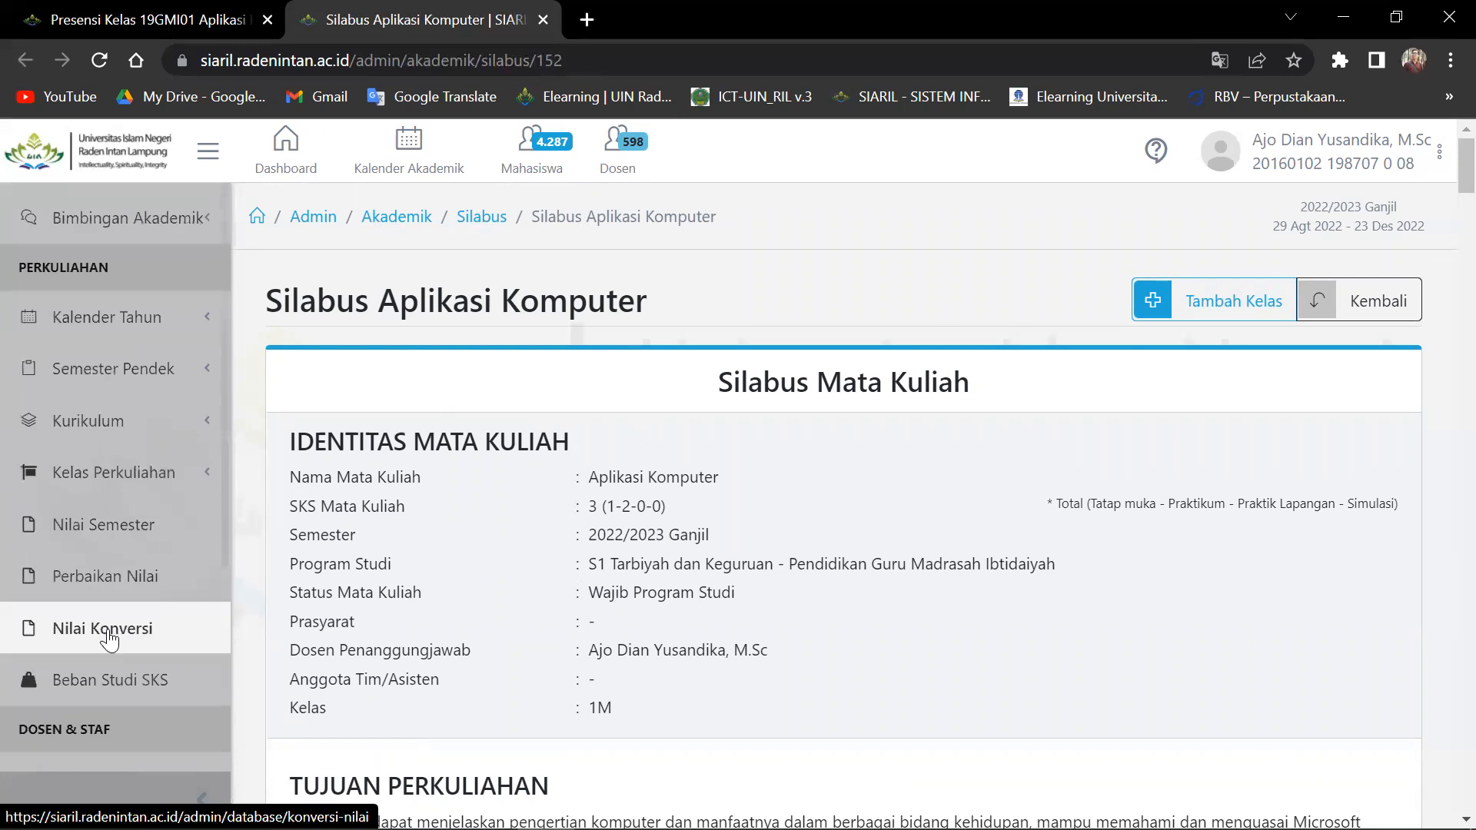